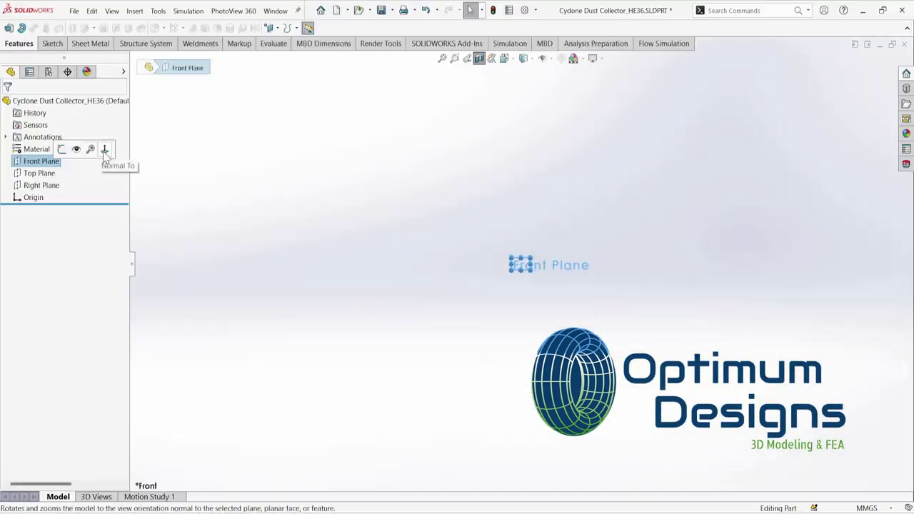
Start a sketch on the Front Plane and draw an infinite vertical centerline as the axis
{"action": "right_click", "coordinate": [63, 163]}
{"action": "left_click", "coordinate": [74, 147]}
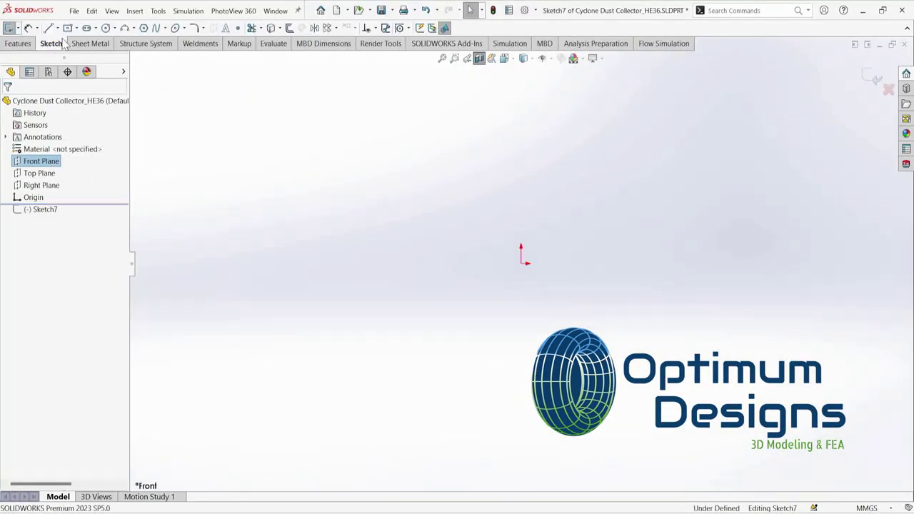
{"action": "left_click", "coordinate": [56, 28]}
{"action": "left_click", "coordinate": [74, 53]}
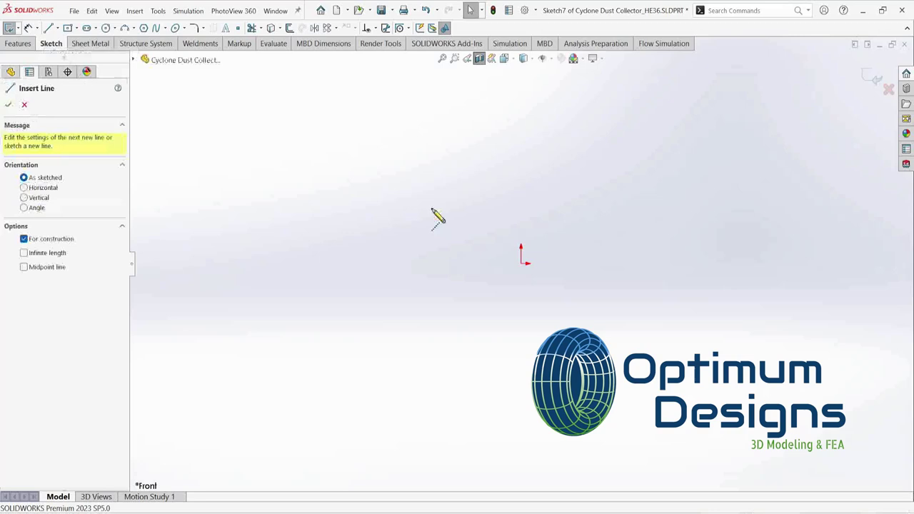
{"action": "left_click", "coordinate": [520, 127]}
{"action": "left_click", "coordinate": [521, 377]}
{"action": "key", "text": "Escape"}
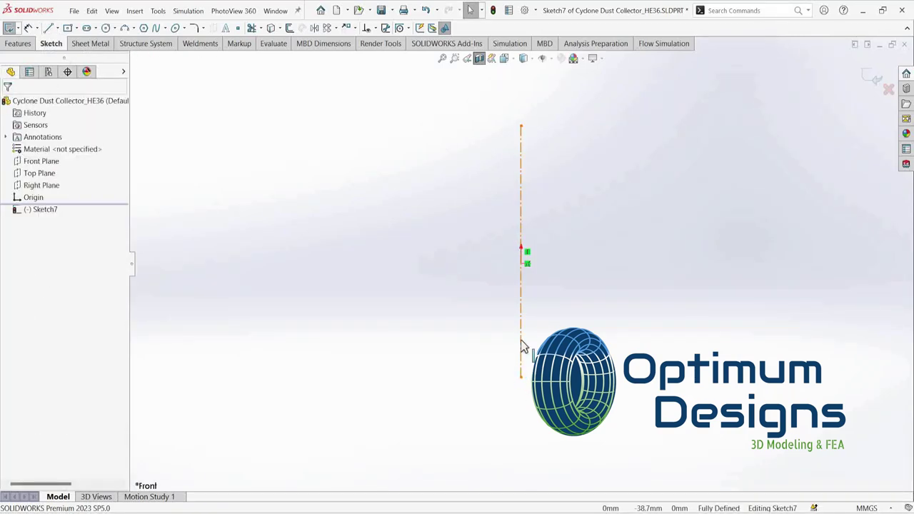
{"action": "left_click", "coordinate": [520, 347]}
{"action": "left_click", "coordinate": [24, 357]}
{"action": "left_click", "coordinate": [8, 104]}
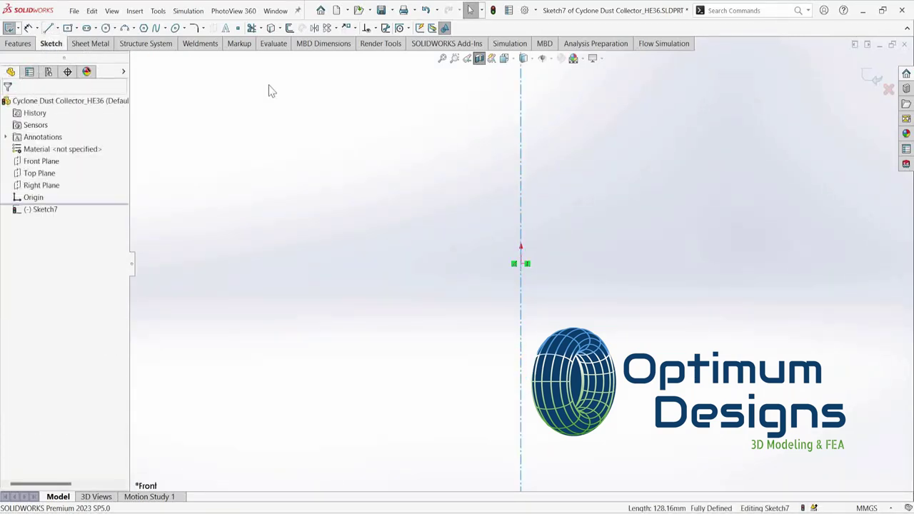
Draw a top line from the axis and a side line downward, setting the top to 840/2 (420 mm)
{"action": "left_click", "coordinate": [49, 28]}
{"action": "left_click", "coordinate": [520, 94]}
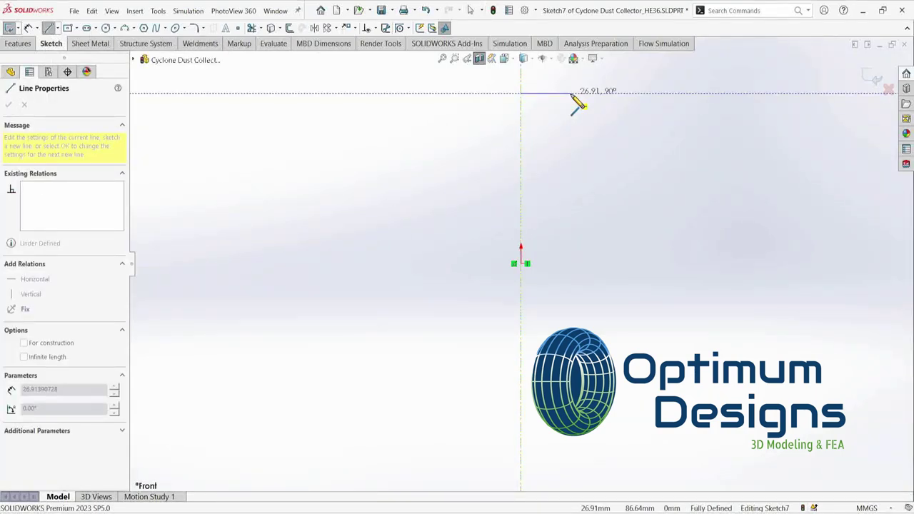
{"action": "left_click", "coordinate": [572, 93]}
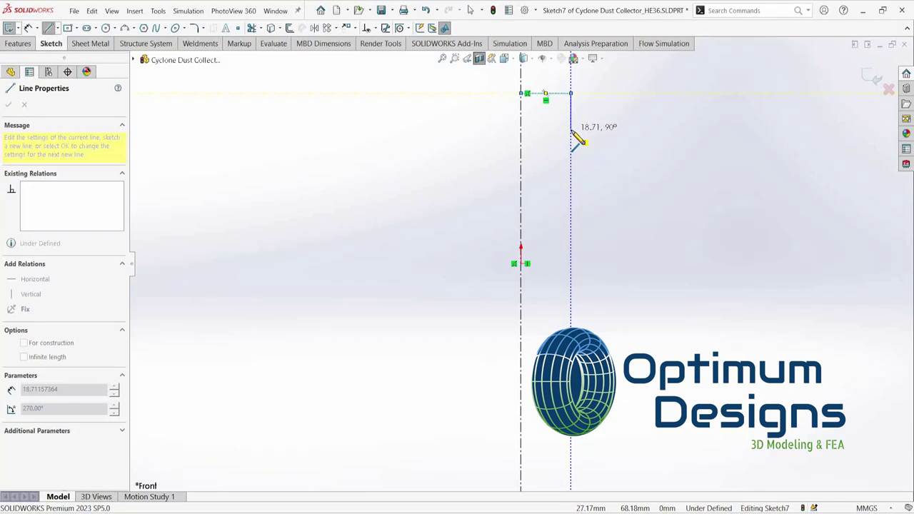
{"action": "left_click", "coordinate": [571, 131]}
{"action": "type", "text": "420"}
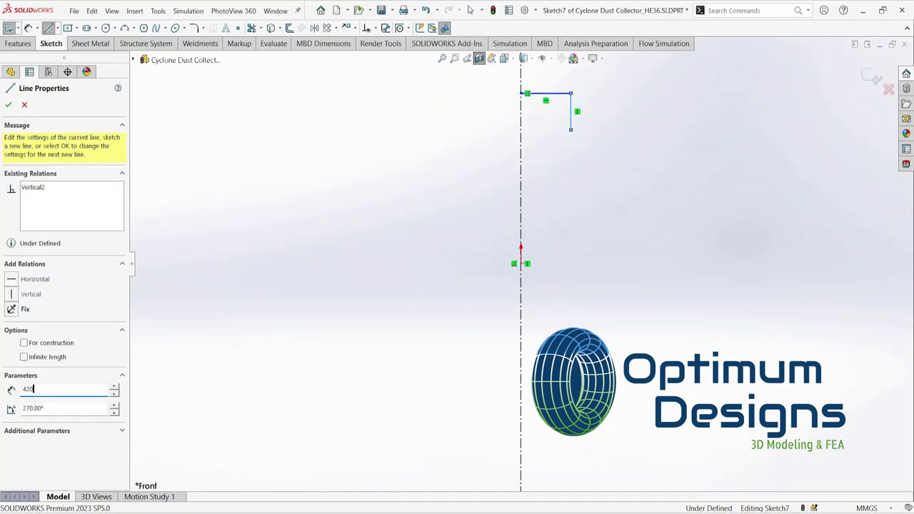
{"action": "right_click", "coordinate": [575, 127]}
{"action": "left_click", "coordinate": [589, 136]}
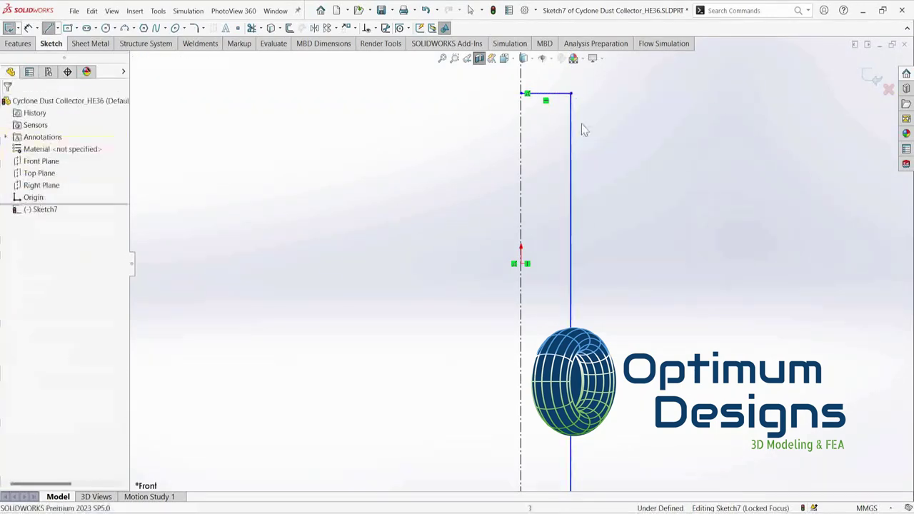
{"action": "left_click", "coordinate": [547, 93]}
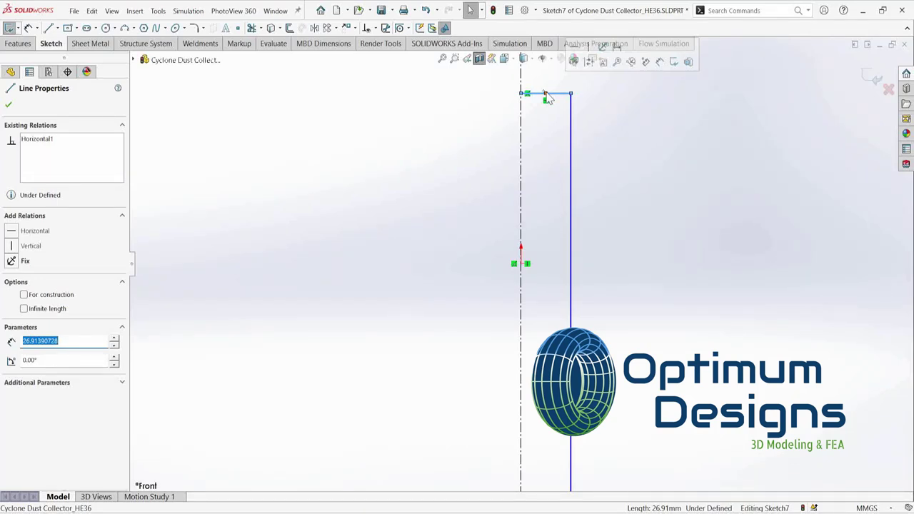
{"action": "type", "text": "840/2"}
{"action": "key", "text": "Return"}
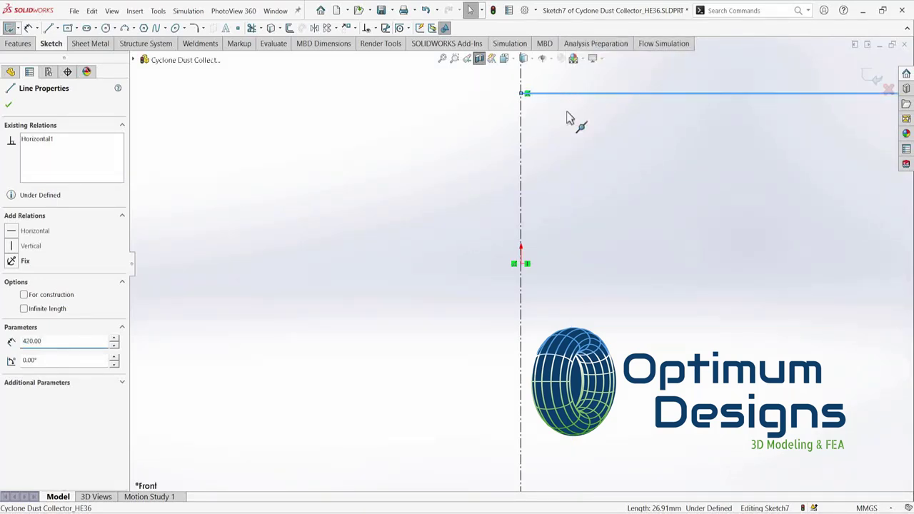
{"action": "key", "text": "f"}
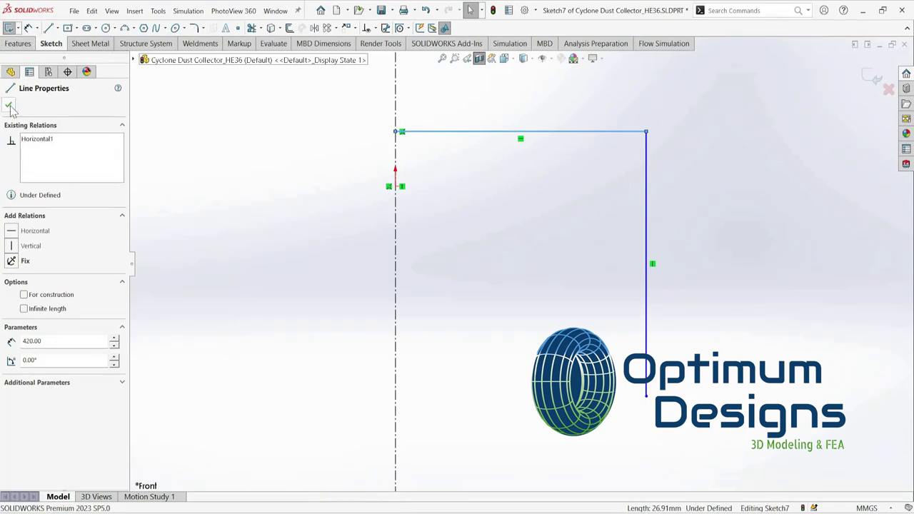
Offset the vertical centerline by 106 mm to create the inner wall line
{"action": "left_click", "coordinate": [289, 27]}
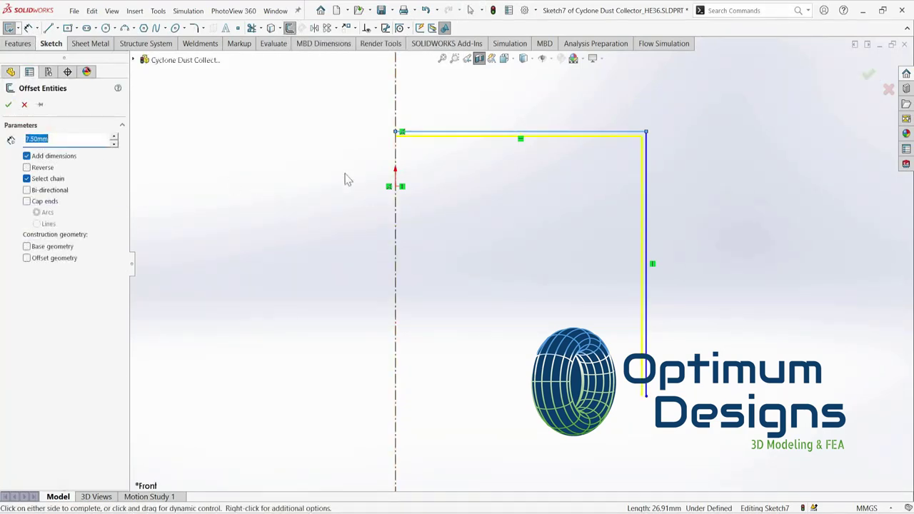
{"action": "left_click", "coordinate": [397, 170]}
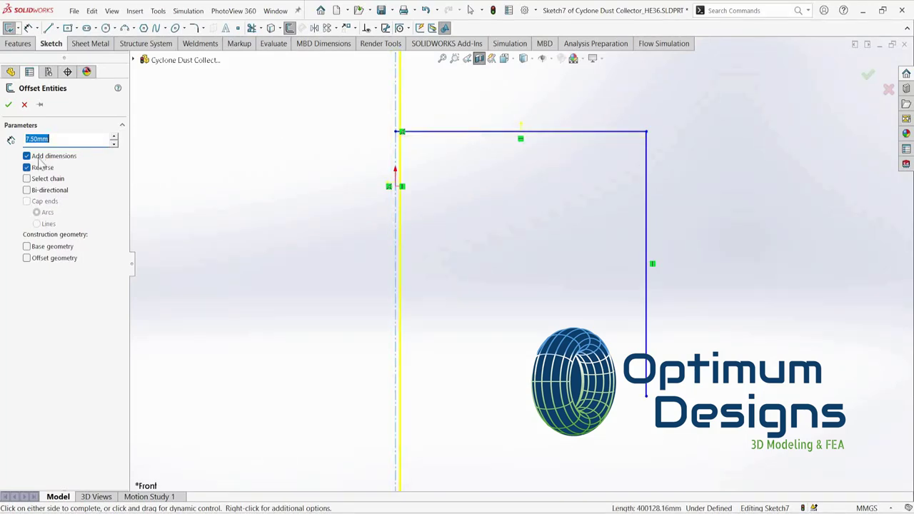
{"action": "type", "text": "212/2"}
{"action": "type", "text": "106"}
{"action": "key", "text": "Return"}
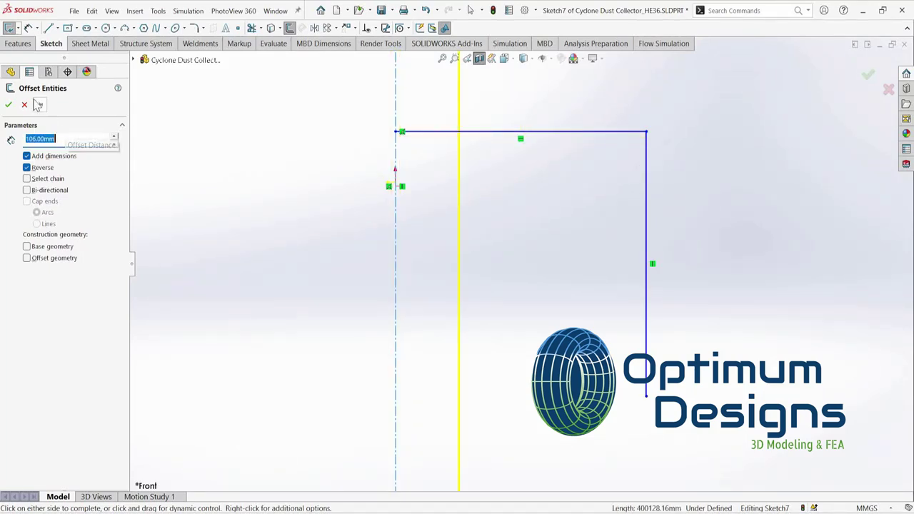
{"action": "left_click", "coordinate": [8, 105]}
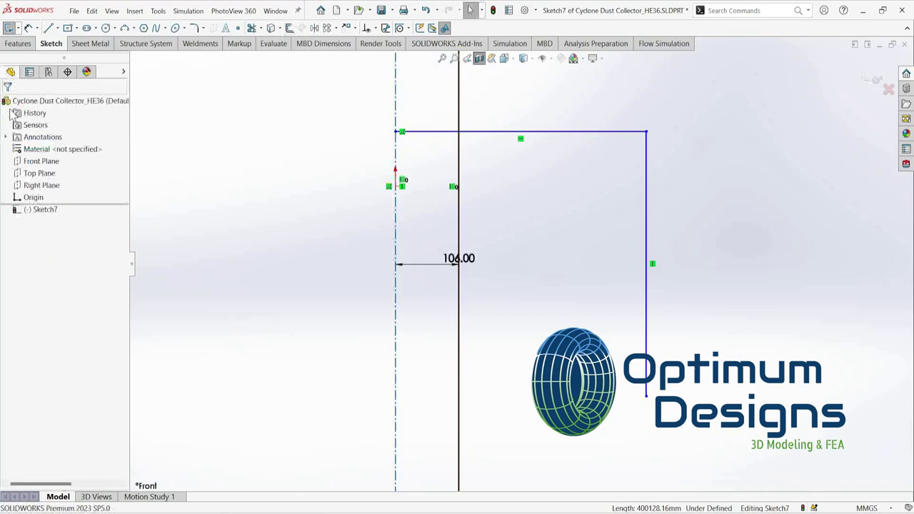
Draw a bottom line from the side line to the offset line and trim away the excess inner segment
{"action": "left_click", "coordinate": [48, 28]}
{"action": "left_click", "coordinate": [647, 396]}
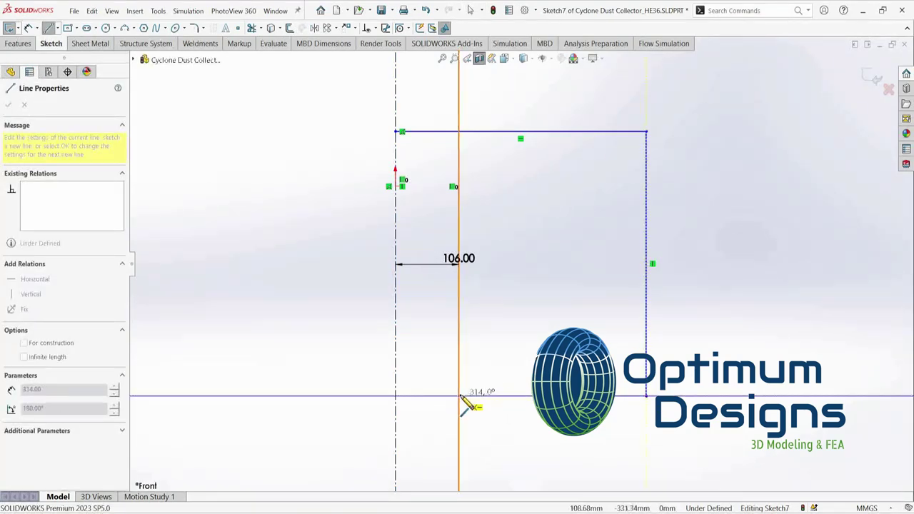
{"action": "left_click", "coordinate": [459, 396]}
{"action": "key", "text": "Escape"}
{"action": "left_click", "coordinate": [252, 28]}
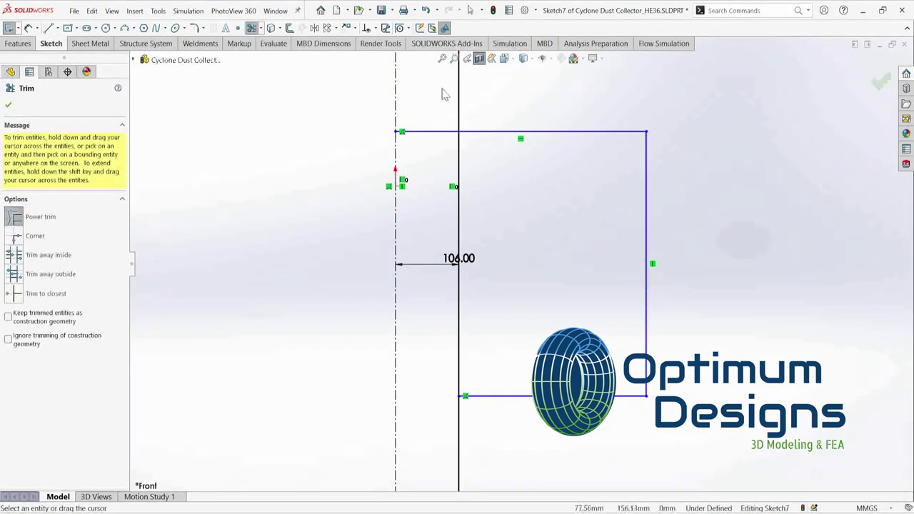
{"action": "left_click", "coordinate": [459, 227]}
{"action": "scroll", "coordinate": [493, 250], "scroll_direction": "up", "scroll_amount": 3}
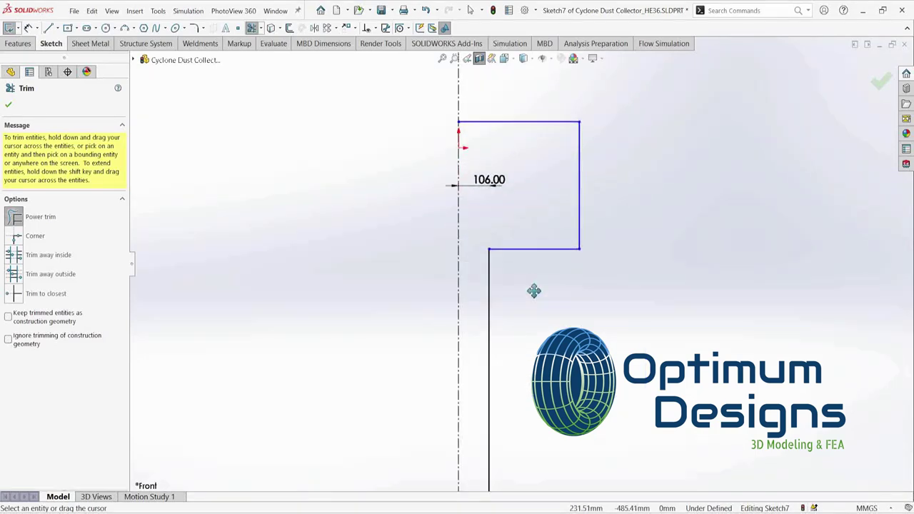
{"action": "scroll", "coordinate": [520, 268], "scroll_direction": "up", "scroll_amount": 1}
{"action": "left_click", "coordinate": [57, 28]}
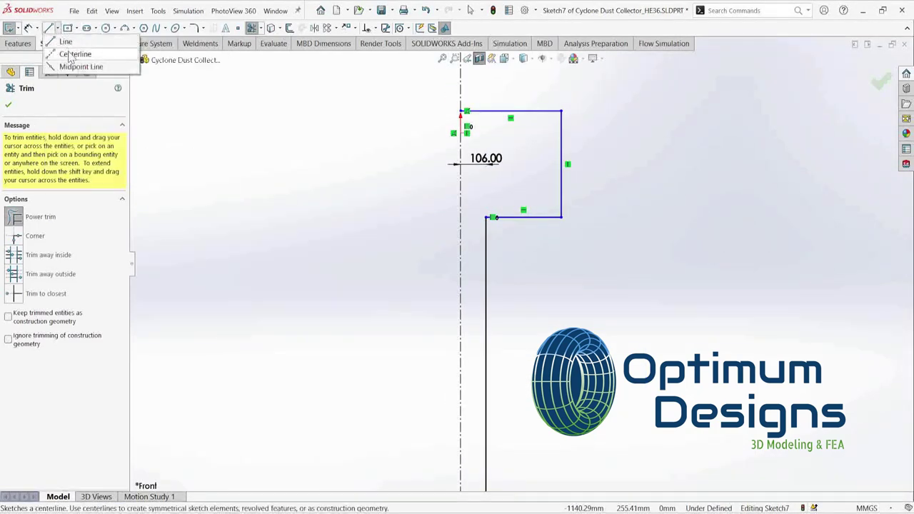
{"action": "left_click", "coordinate": [75, 53]}
Draw a horizontal centerline and offset it 714 mm, placing the 714.00 dimension clear of the sketch
{"action": "left_click", "coordinate": [627, 163]}
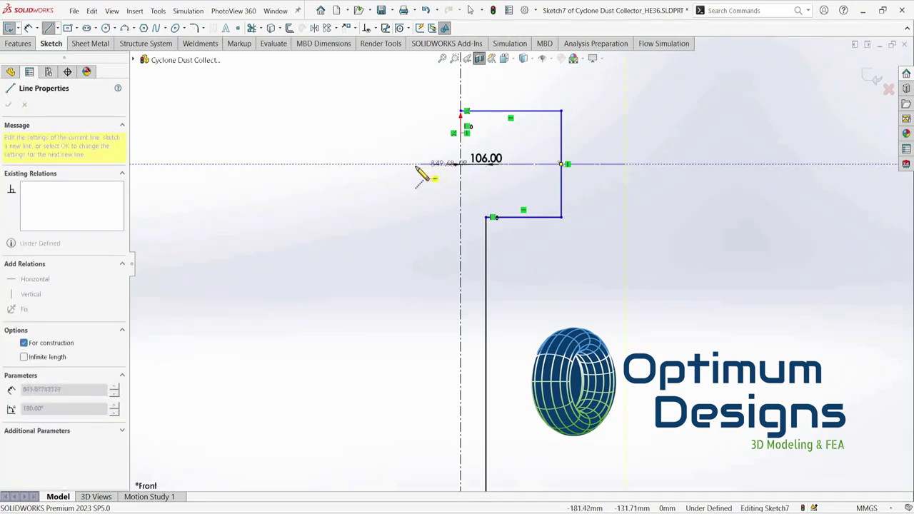
{"action": "left_click", "coordinate": [416, 163]}
{"action": "key", "text": "Escape"}
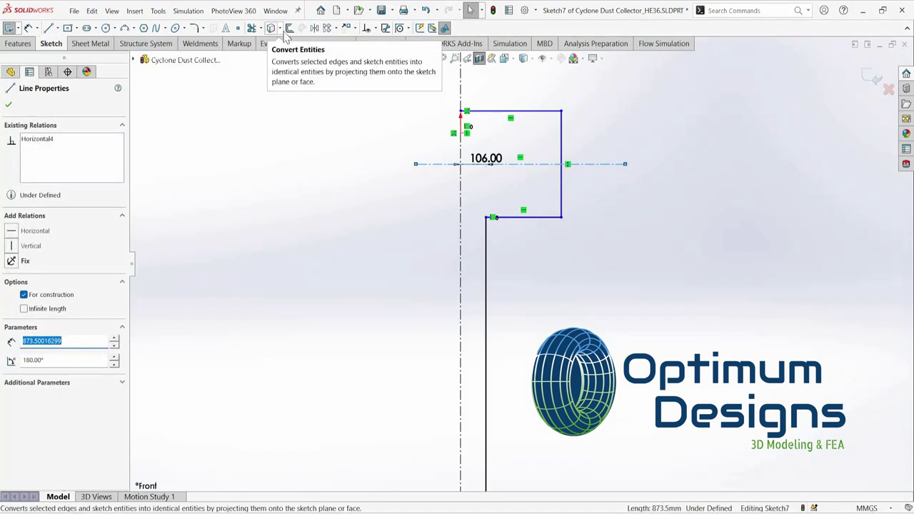
{"action": "left_click", "coordinate": [289, 29]}
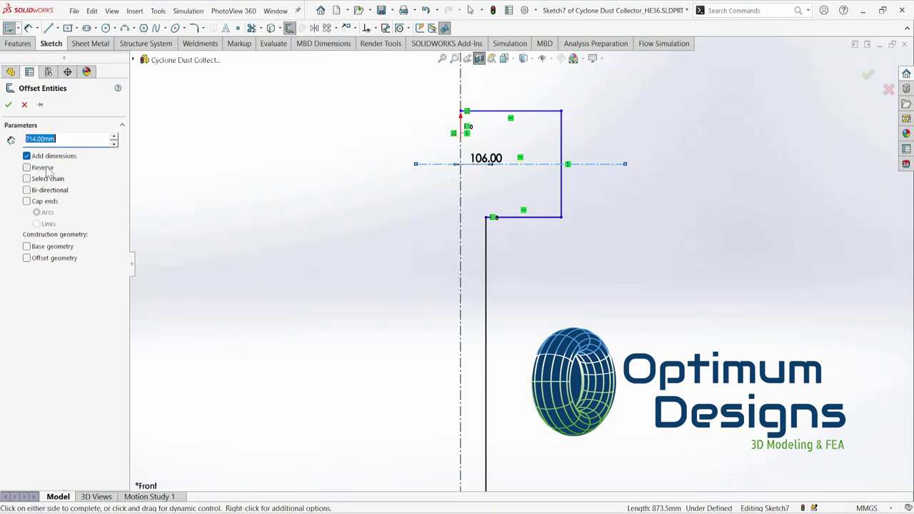
{"action": "scroll", "coordinate": [520, 265], "scroll_direction": "up", "scroll_amount": 3}
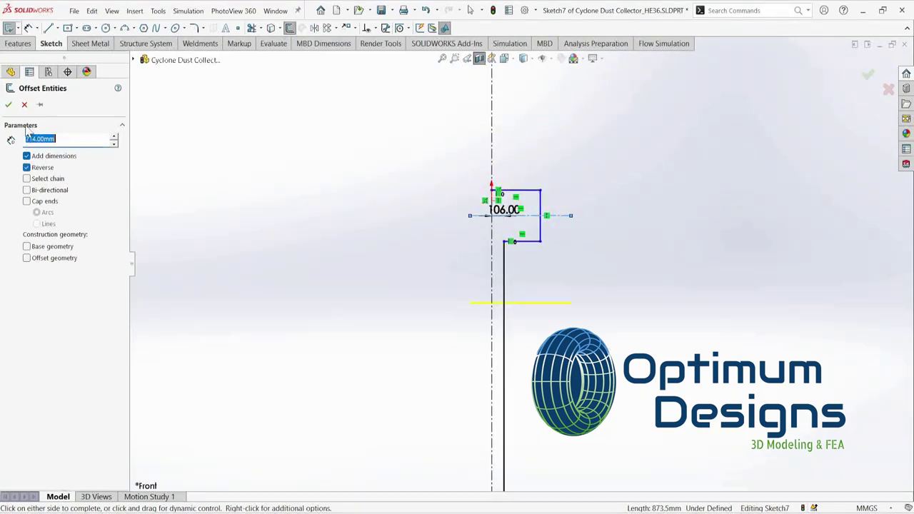
{"action": "key", "text": "Return"}
{"action": "scroll", "coordinate": [528, 304], "scroll_direction": "down", "scroll_amount": 5}
{"action": "left_click_drag", "start_coordinate": [507, 310], "coordinate": [750, 214]}
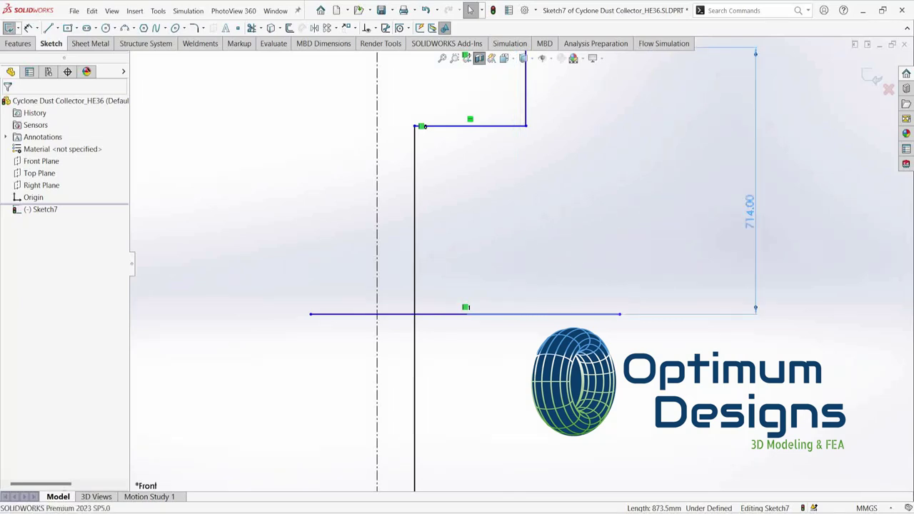
{"action": "scroll", "coordinate": [528, 269], "scroll_direction": "up", "scroll_amount": 2}
{"action": "middle_click_drag", "start_coordinate": [594, 259], "coordinate": [590, 300], "text": "ctrl"}
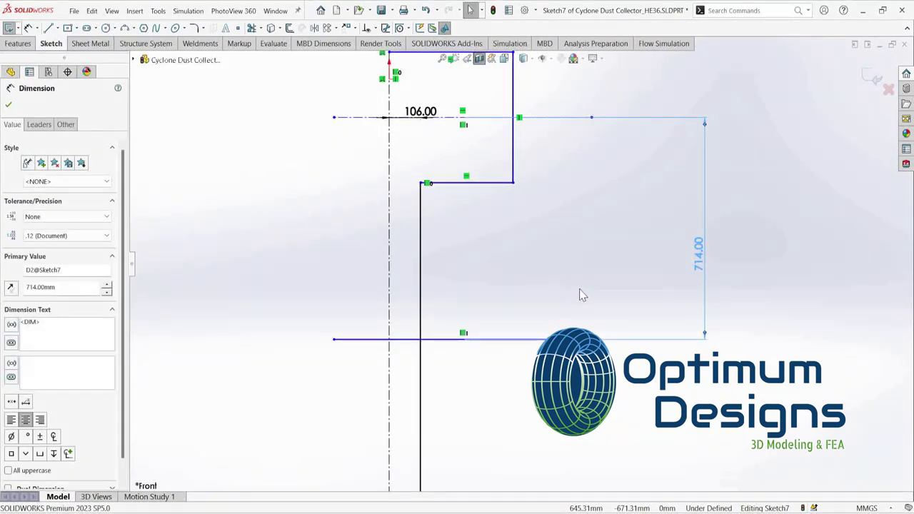
Offset the vertical axis centerline by 1110 mm
{"action": "left_click", "coordinate": [390, 275]}
{"action": "left_click", "coordinate": [289, 28]}
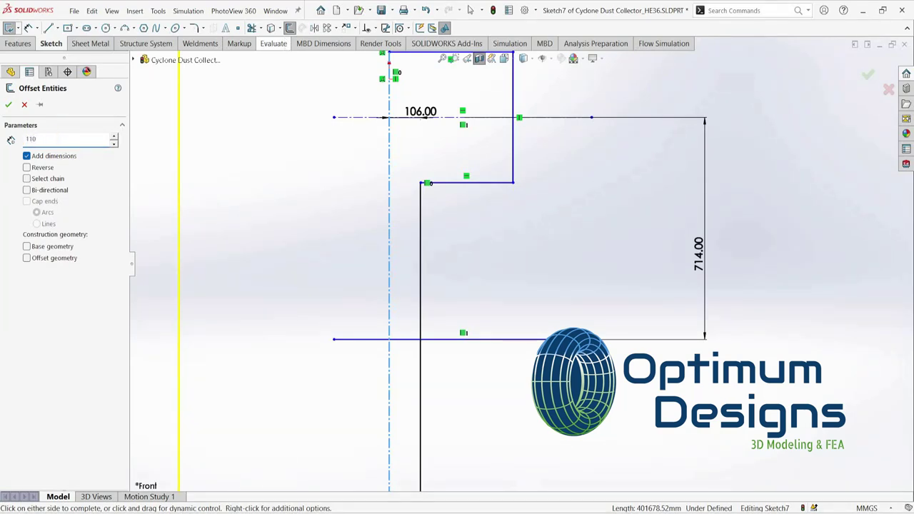
{"action": "type", "text": "1110"}
{"action": "key", "text": "Return"}
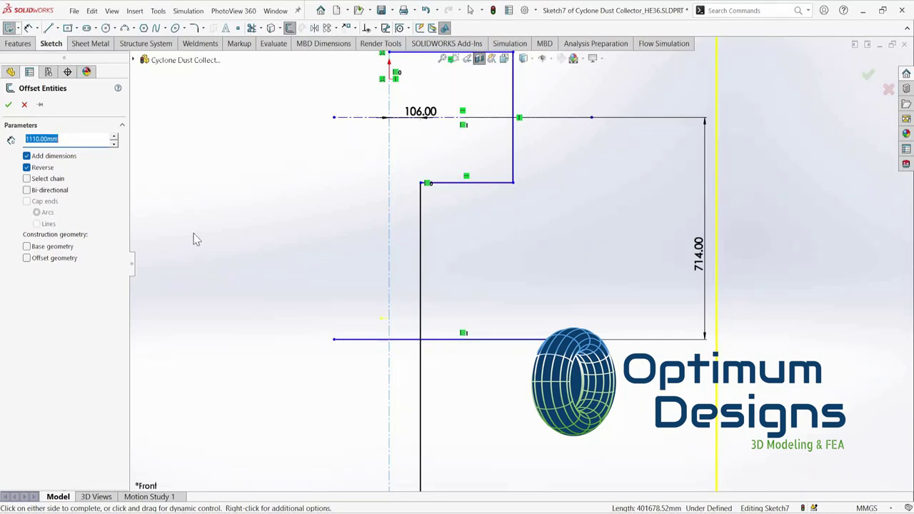
{"action": "left_click", "coordinate": [8, 104]}
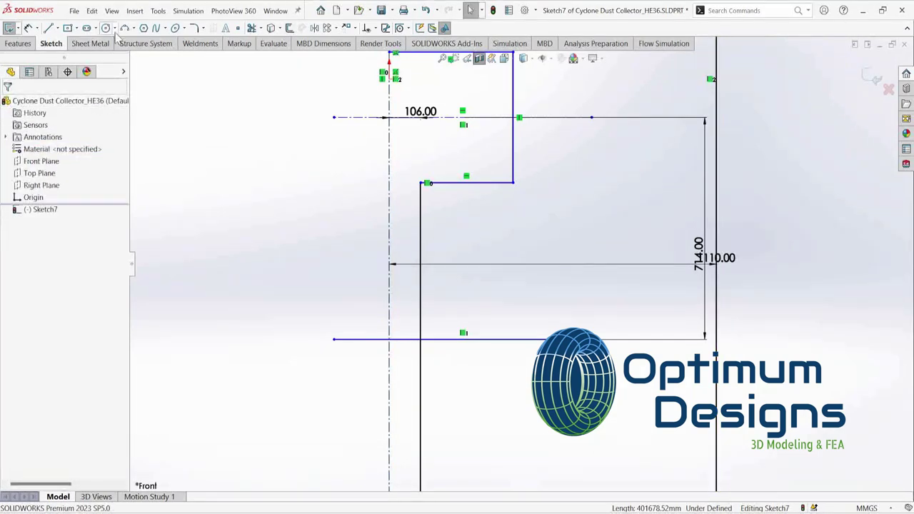
Power trim the bottom line segment between the axis and the inner wall
{"action": "left_click", "coordinate": [252, 28]}
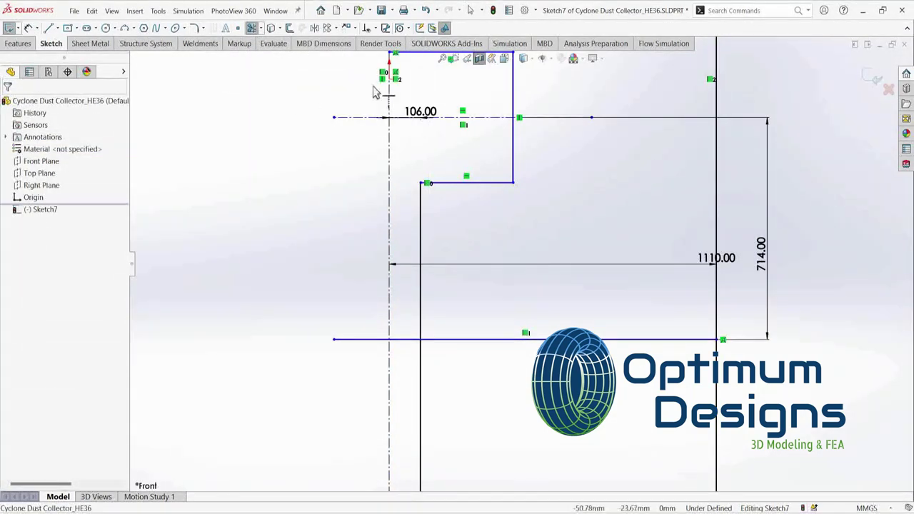
{"action": "left_click", "coordinate": [258, 28]}
{"action": "left_click", "coordinate": [282, 39]}
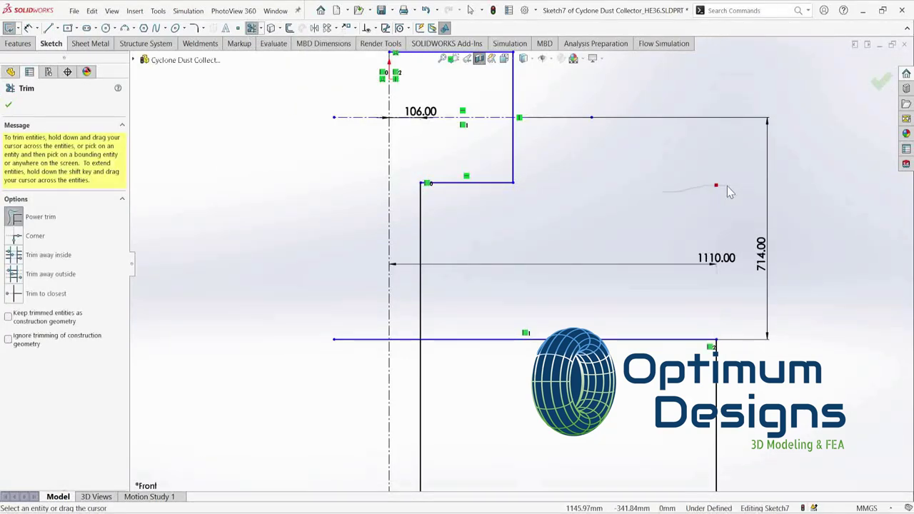
{"action": "left_click_drag", "start_coordinate": [402, 318], "coordinate": [410, 363]}
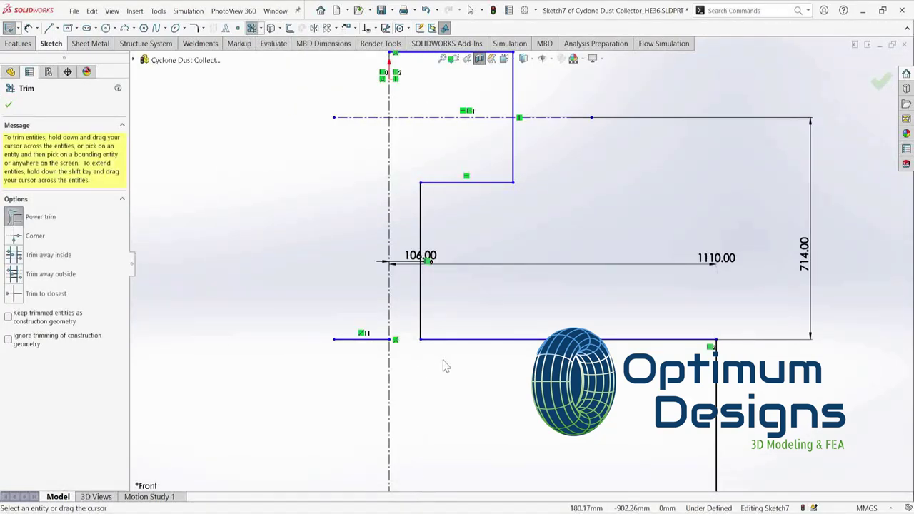
{"action": "scroll", "coordinate": [446, 366], "scroll_direction": "up", "scroll_amount": 2}
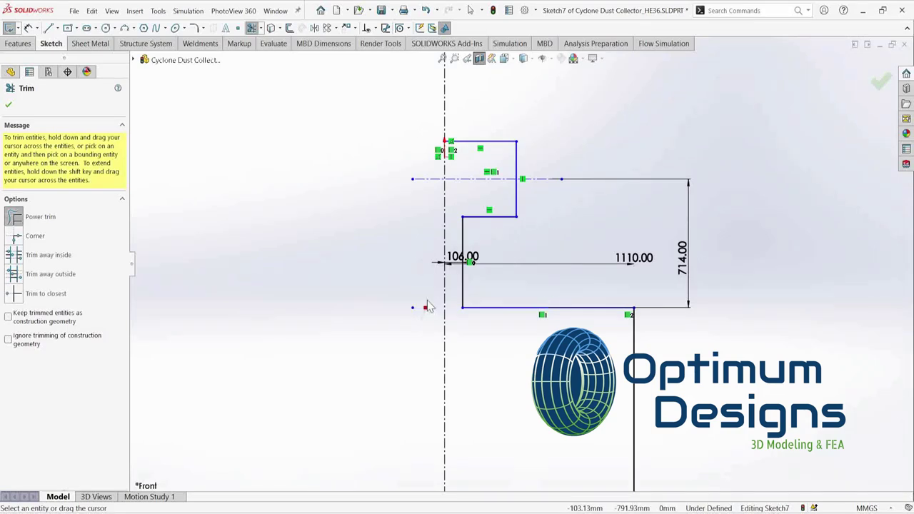
{"action": "scroll", "coordinate": [532, 347], "scroll_direction": "up", "scroll_amount": 1}
{"action": "middle_click_drag", "start_coordinate": [532, 342], "coordinate": [532, 248], "text": "ctrl"}
{"action": "left_click", "coordinate": [9, 105]}
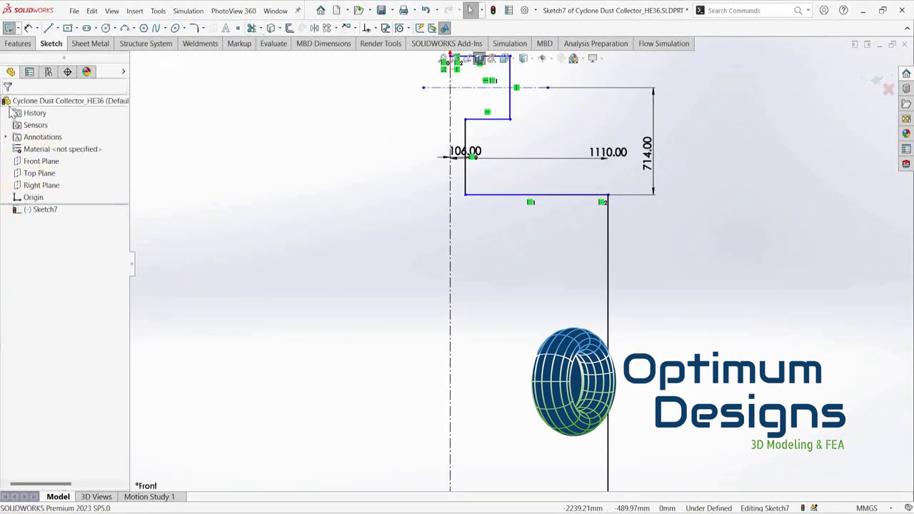
Offset the cylinder's bottom line 1298 mm downward, then offset that line a further 1105 mm
{"action": "left_click", "coordinate": [289, 28]}
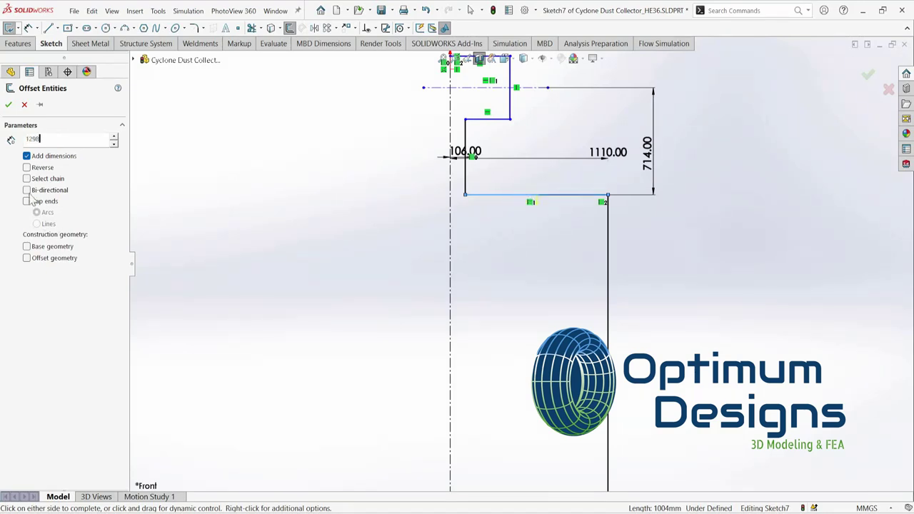
{"action": "scroll", "coordinate": [521, 271], "scroll_direction": "up", "scroll_amount": 3}
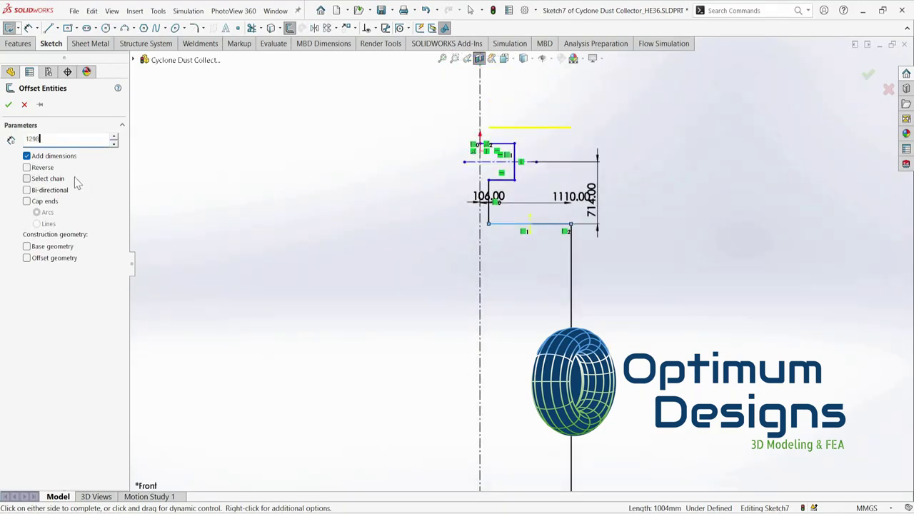
{"action": "left_click", "coordinate": [7, 104]}
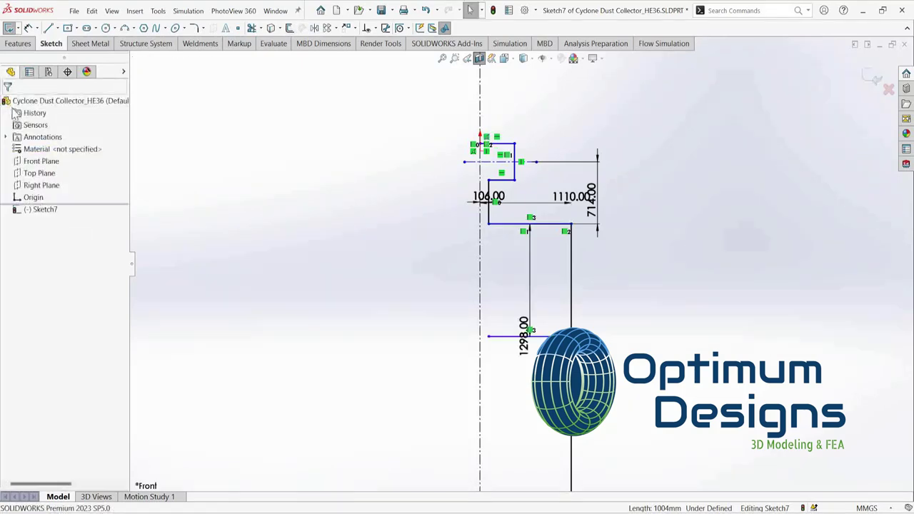
{"action": "left_click", "coordinate": [528, 335]}
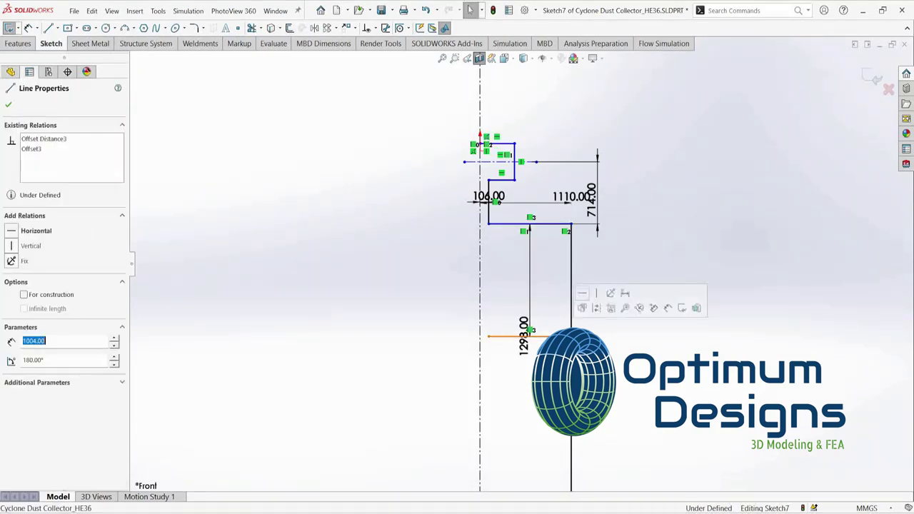
{"action": "left_click", "coordinate": [289, 28]}
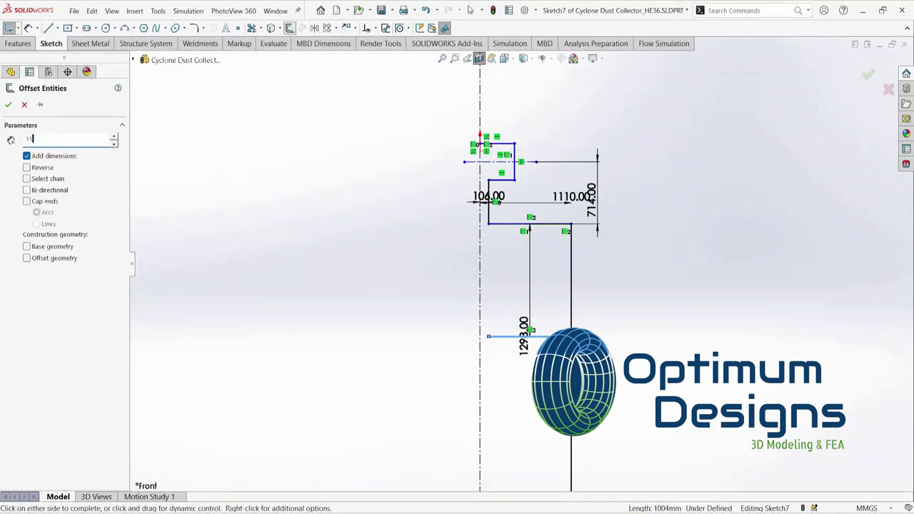
{"action": "left_click", "coordinate": [8, 106]}
Draw a vertical construction centerline down the axis below the cylinder
{"action": "left_click", "coordinate": [56, 28]}
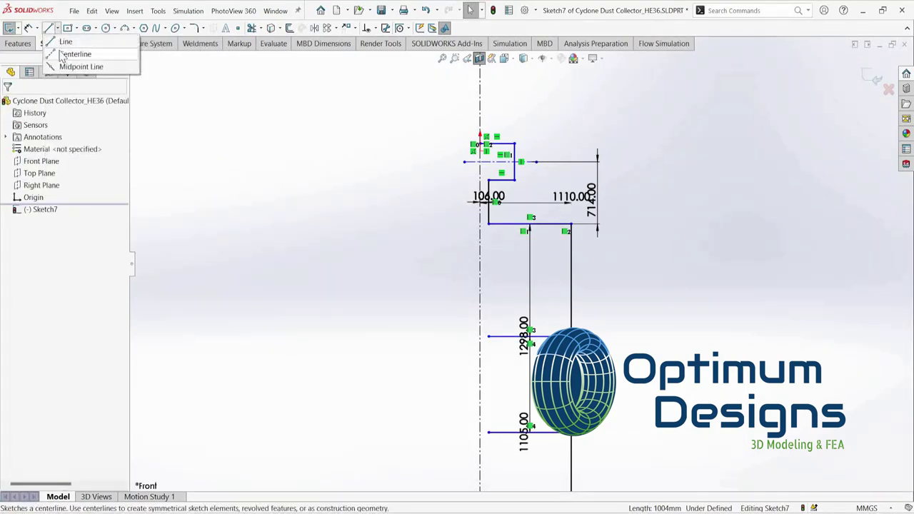
{"action": "left_click", "coordinate": [72, 53]}
{"action": "left_click", "coordinate": [489, 467]}
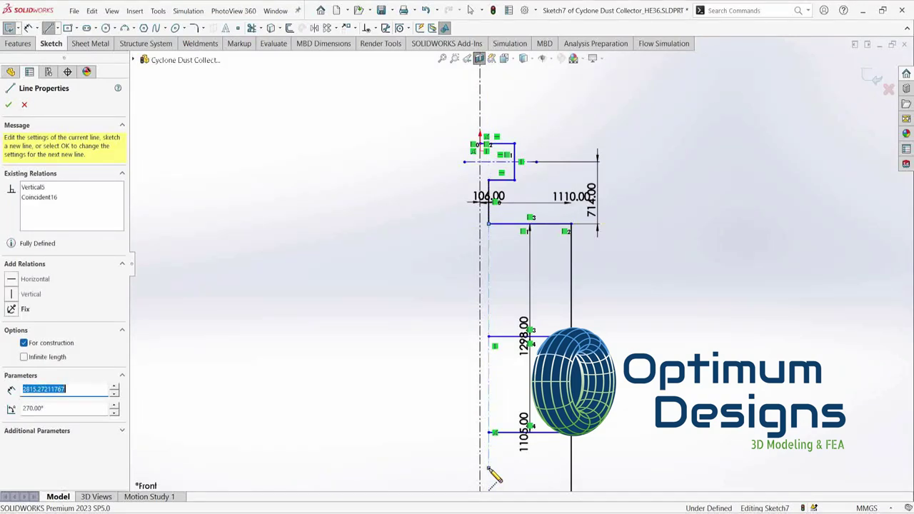
{"action": "key", "text": "Escape"}
Draw the slanted cone line to the wall, trim the helper offset lines, and add a line to the centerline's bottom point
{"action": "left_click", "coordinate": [48, 27]}
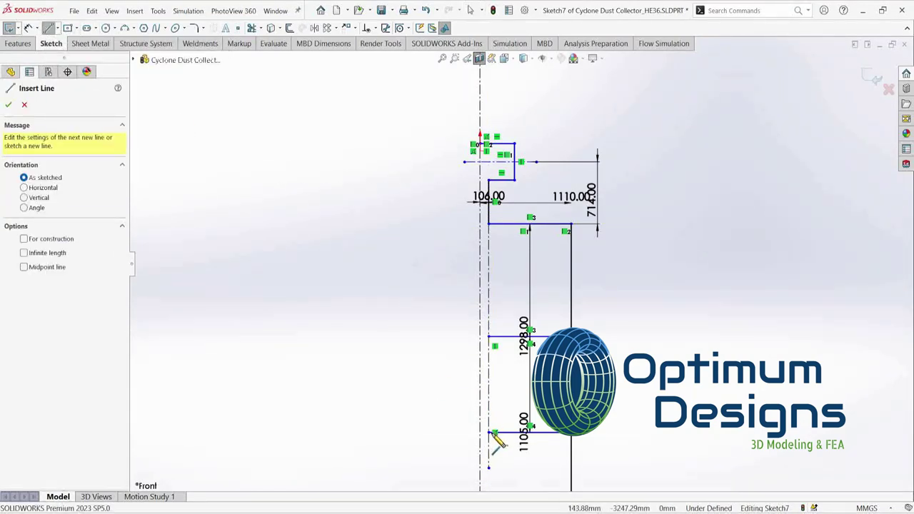
{"action": "left_click", "coordinate": [493, 432]}
{"action": "left_click", "coordinate": [565, 349]}
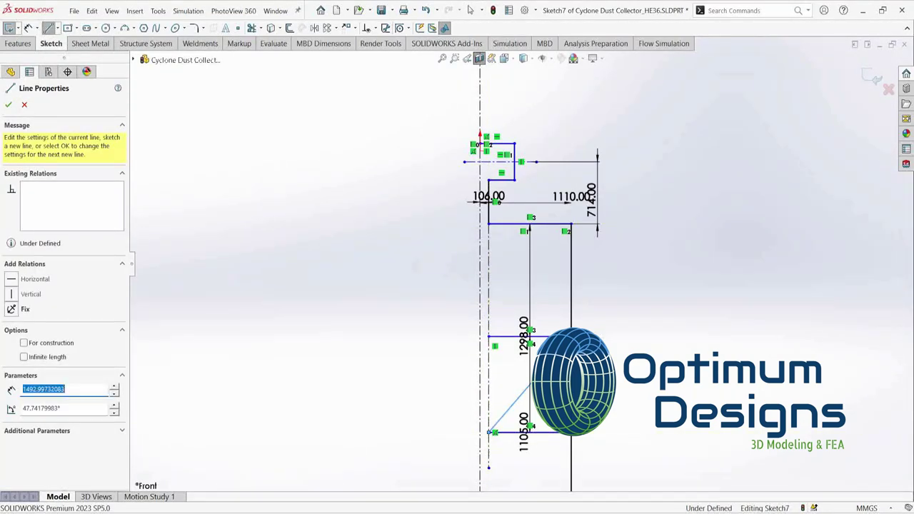
{"action": "left_click", "coordinate": [251, 28]}
{"action": "left_click_drag", "start_coordinate": [514, 347], "coordinate": [541, 464]}
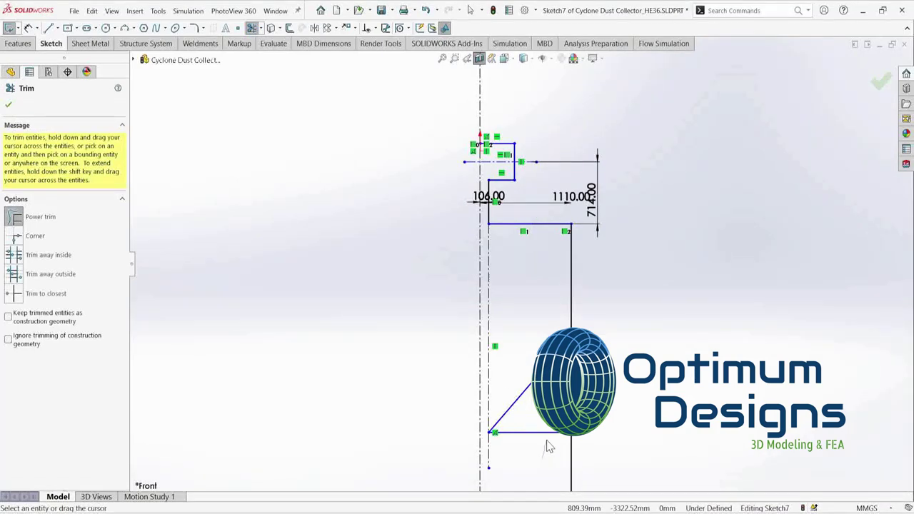
{"action": "left_click", "coordinate": [49, 28]}
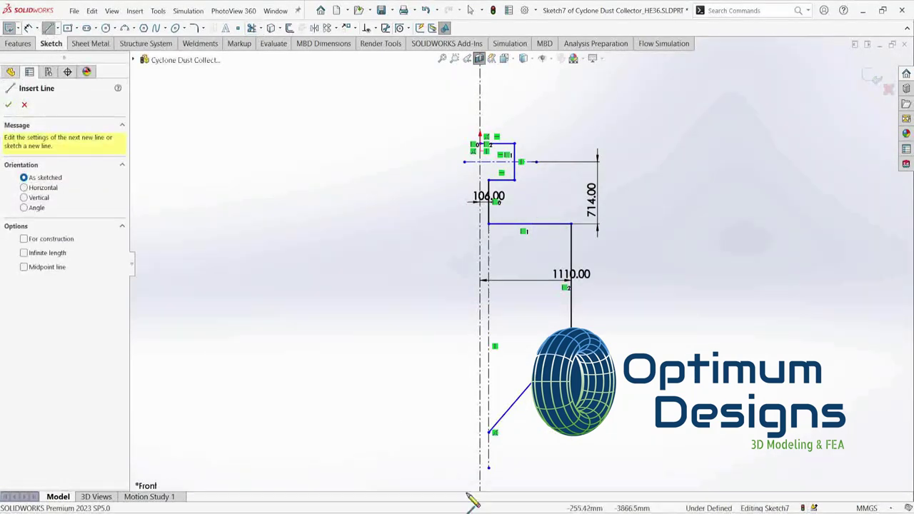
{"action": "scroll", "coordinate": [486, 450], "scroll_direction": "down", "scroll_amount": 3}
{"action": "left_click", "coordinate": [505, 380]}
Dimension the cylinder wall at 1298 and the cone at 1105, and change the 1110 dimension to 555
{"action": "key", "text": "Escape"}
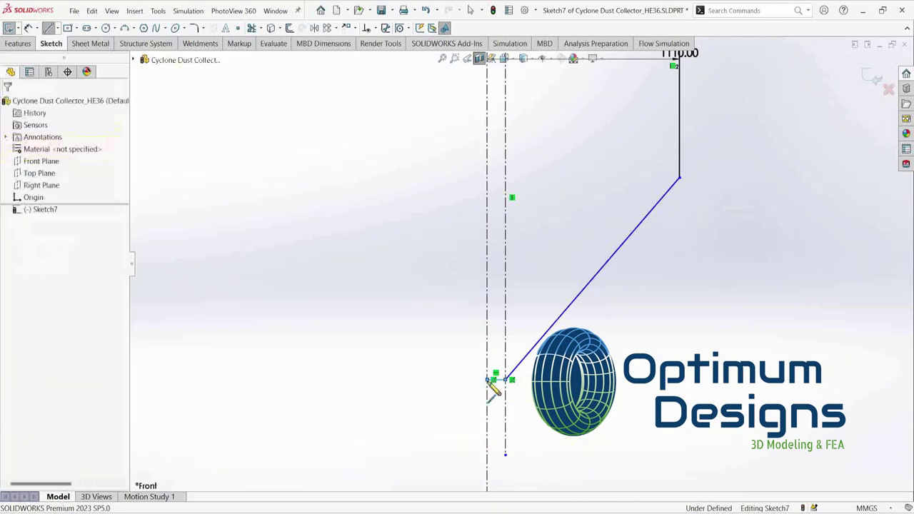
{"action": "scroll", "coordinate": [492, 390], "scroll_direction": "up", "scroll_amount": 3}
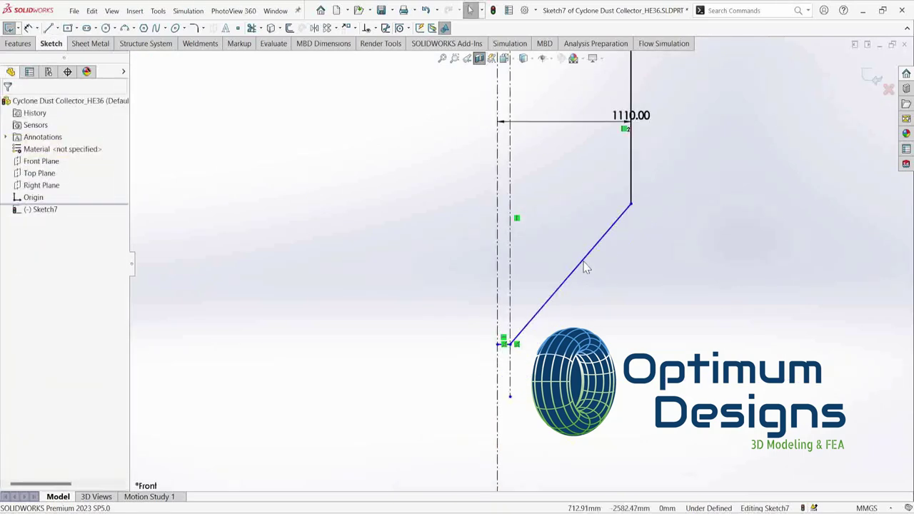
{"action": "left_click", "coordinate": [29, 28]}
{"action": "left_click", "coordinate": [613, 197]}
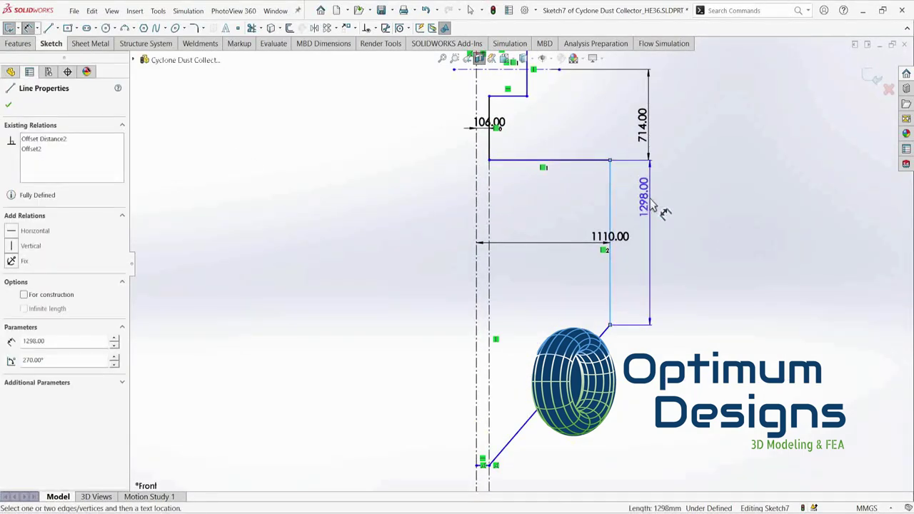
{"action": "left_click", "coordinate": [650, 207]}
{"action": "key", "text": "Return"}
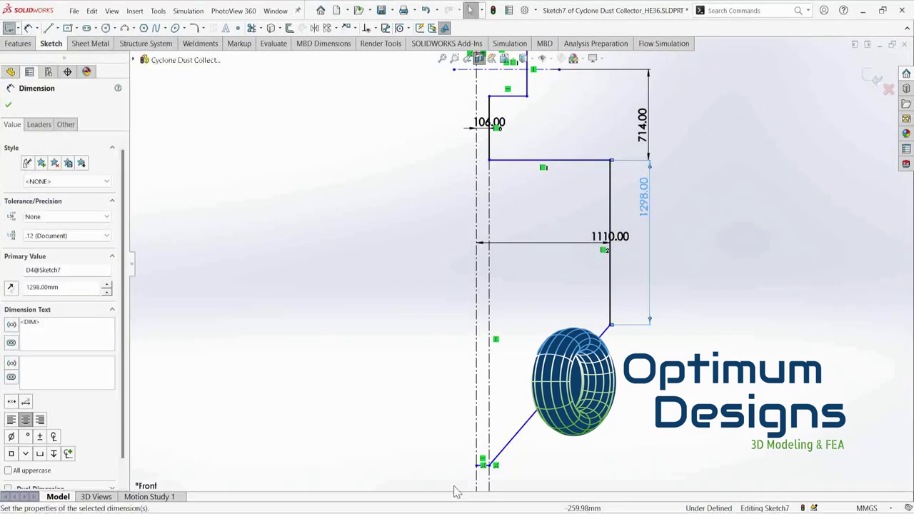
{"action": "key", "text": "Escape"}
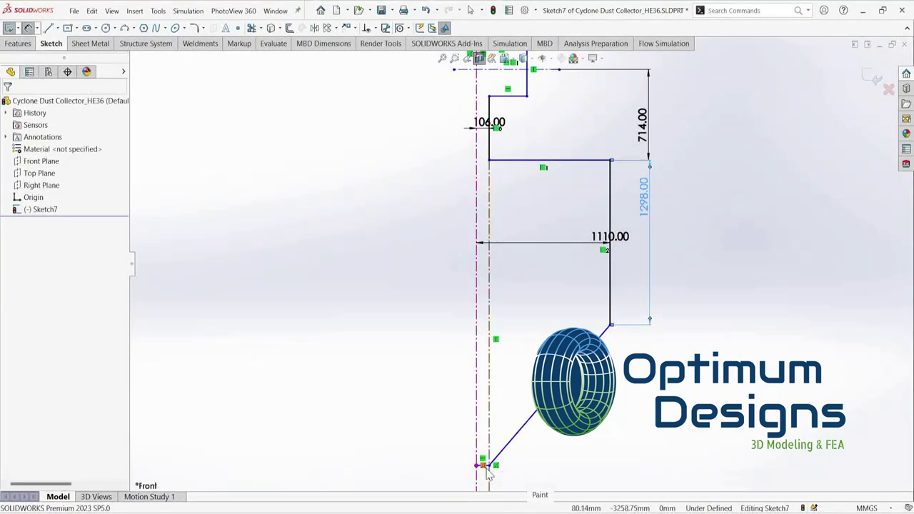
{"action": "left_click", "coordinate": [491, 467]}
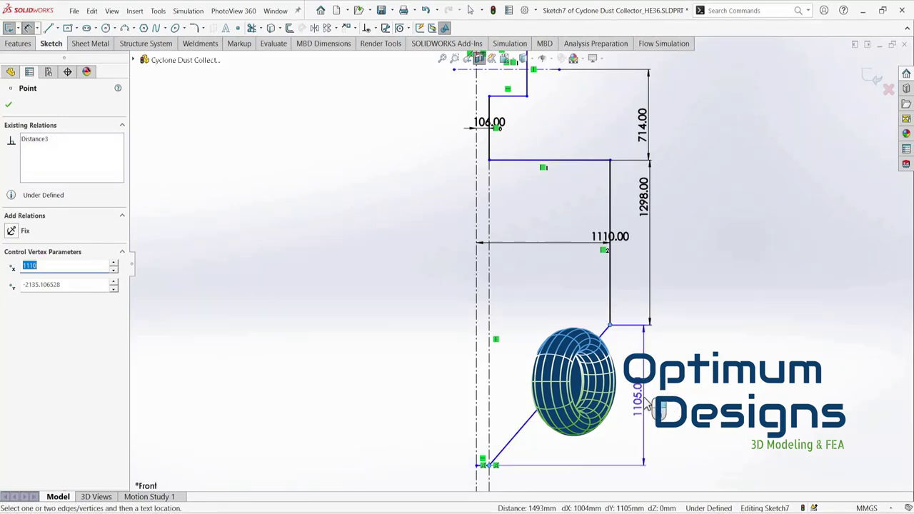
{"action": "left_click", "coordinate": [651, 404]}
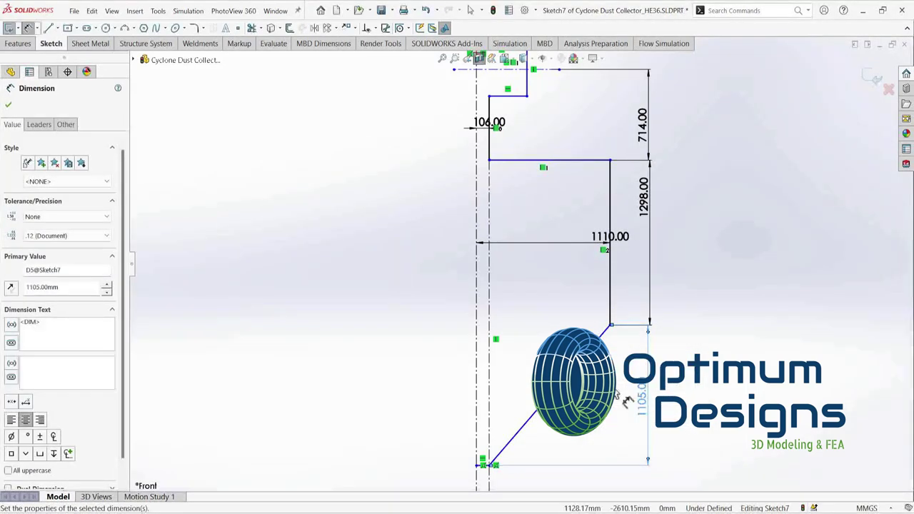
{"action": "key", "text": "Escape"}
{"action": "double_click", "coordinate": [555, 243]}
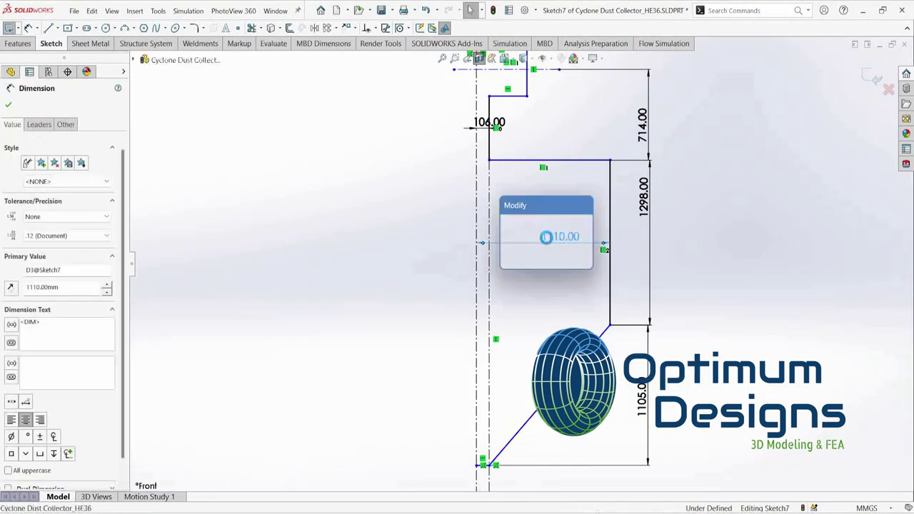
{"action": "type", "text": "1110/2"}
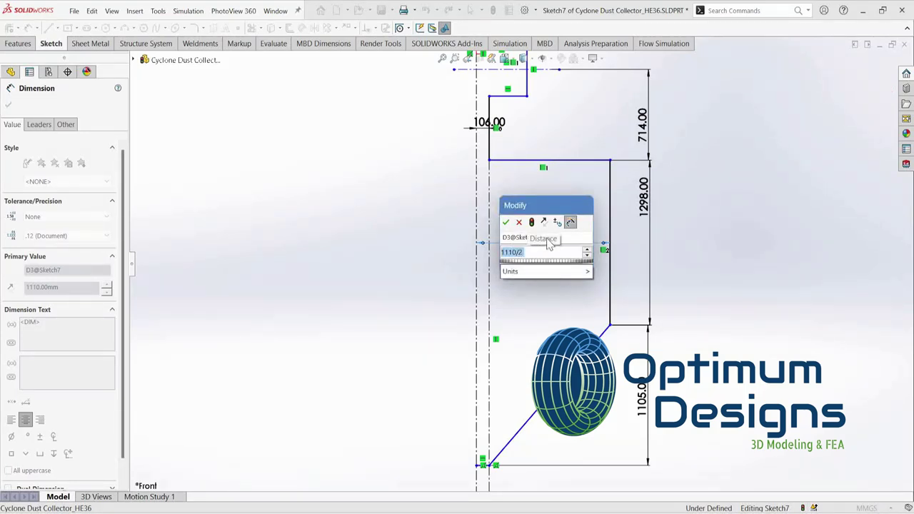
{"action": "left_click", "coordinate": [506, 222]}
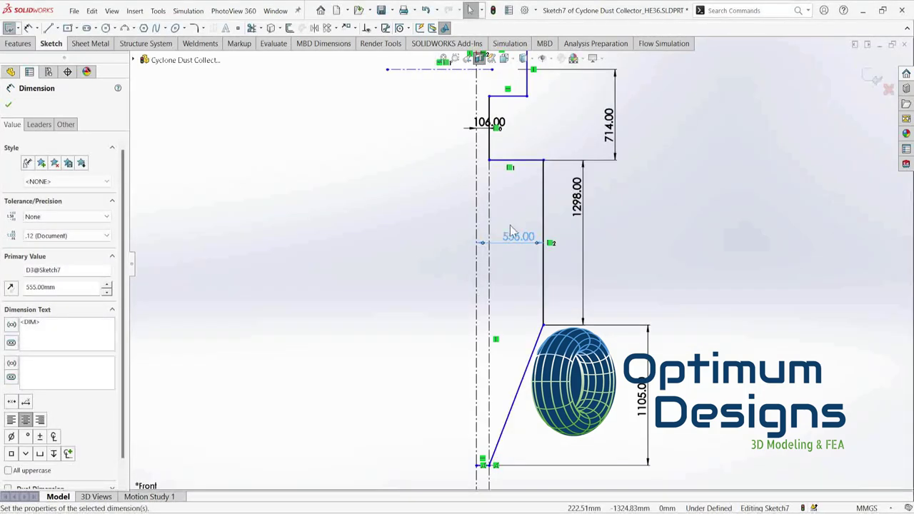
Dimension the top line and the vertical side line at 420 each
{"action": "left_click", "coordinate": [642, 397]}
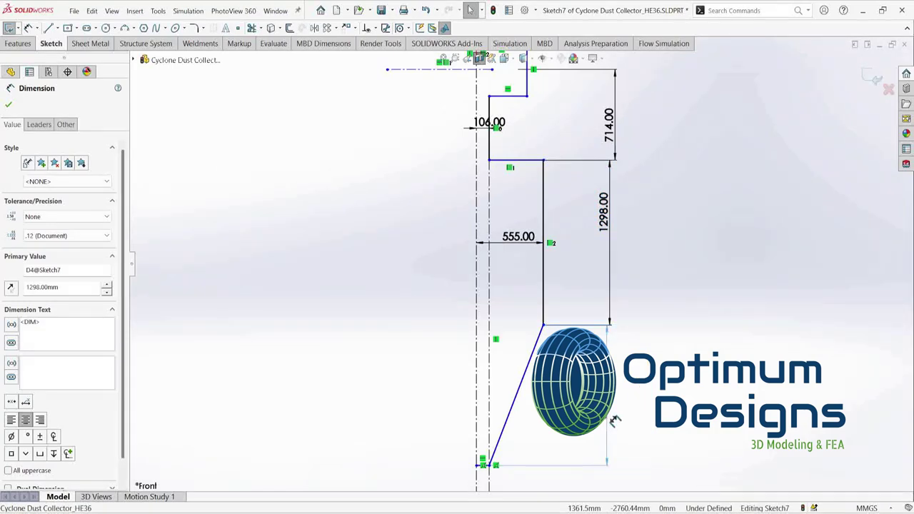
{"action": "scroll", "coordinate": [579, 238], "scroll_direction": "up", "scroll_amount": 1}
{"action": "middle_click_drag", "start_coordinate": [567, 173], "coordinate": [571, 294], "text": "ctrl"}
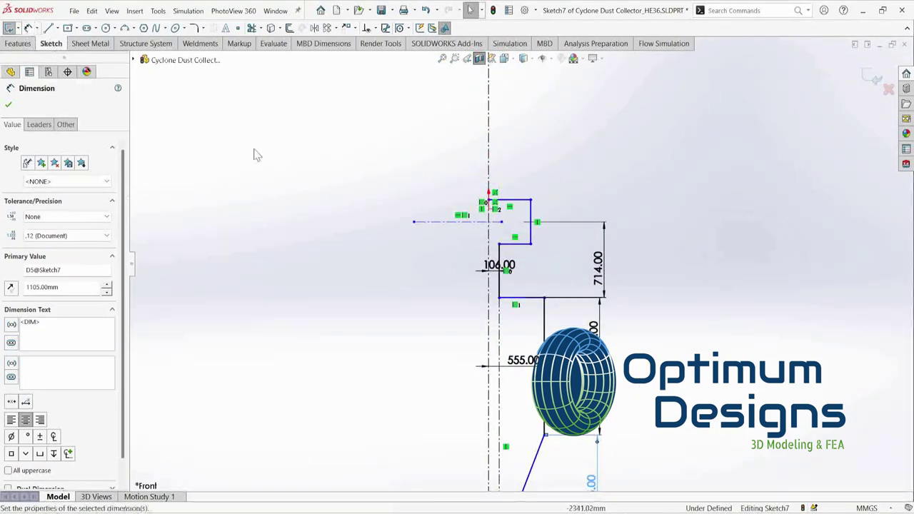
{"action": "left_click", "coordinate": [511, 203]}
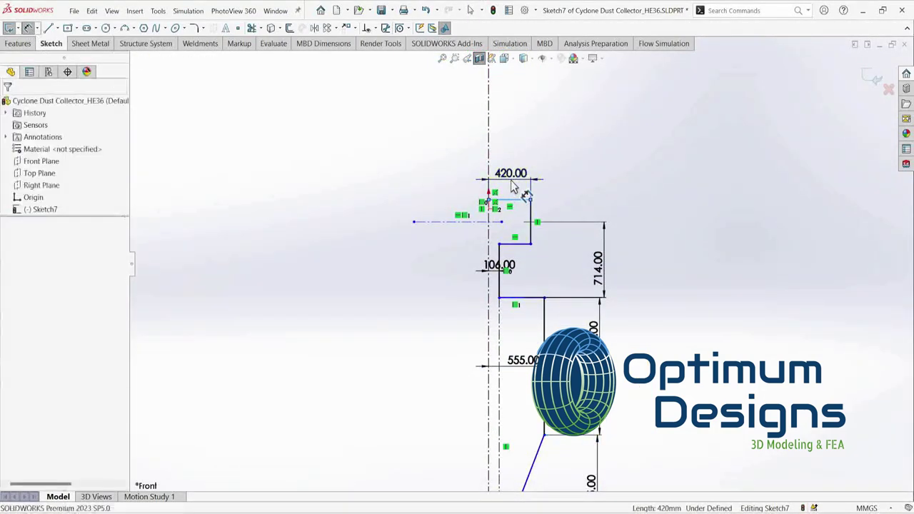
{"action": "left_click", "coordinate": [510, 175]}
{"action": "key", "text": "Return"}
{"action": "left_click", "coordinate": [599, 210]}
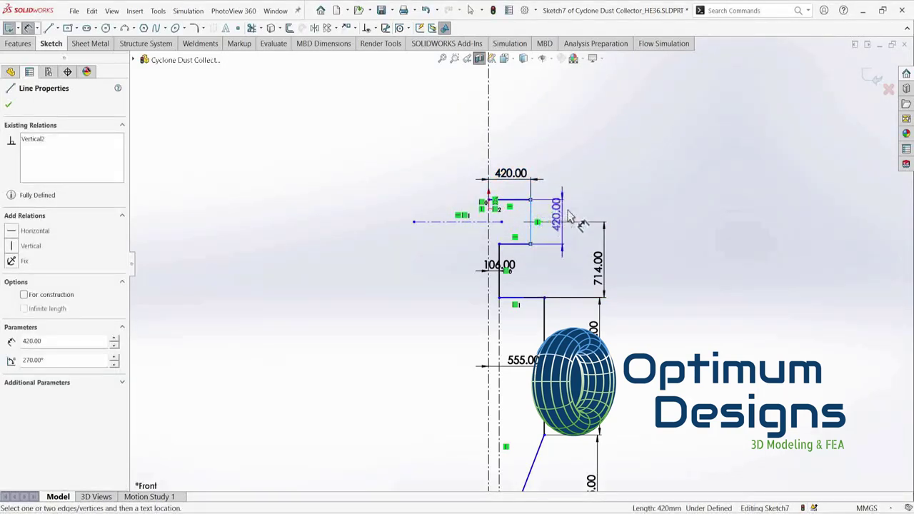
{"action": "left_click", "coordinate": [576, 173]}
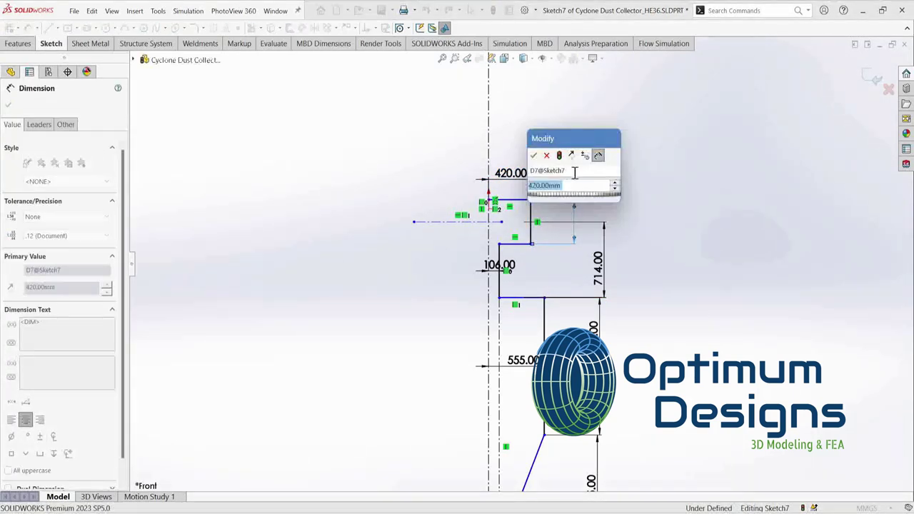
{"action": "left_click", "coordinate": [538, 157]}
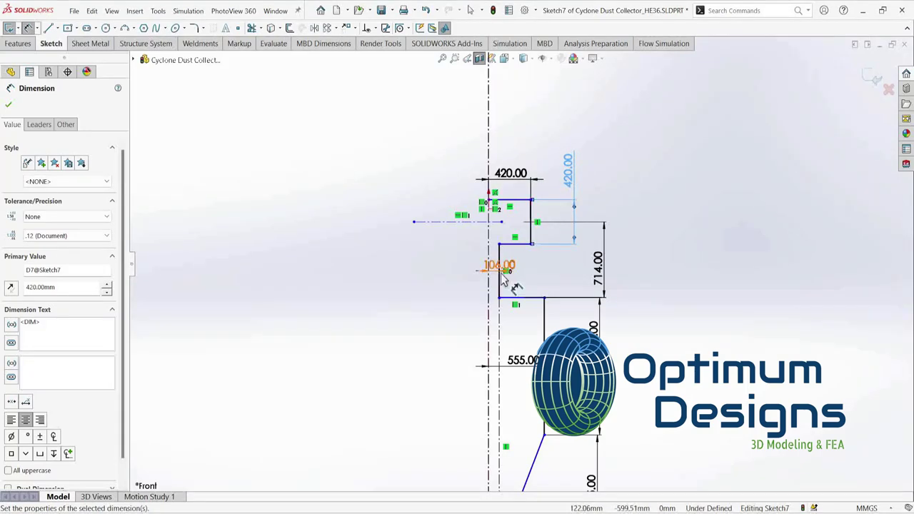
{"action": "key", "text": "Escape"}
Revolve the profile around the axis into the solid cyclone body, Revolve2
{"action": "left_click", "coordinate": [17, 43]}
{"action": "left_click", "coordinate": [22, 28]}
{"action": "left_click", "coordinate": [485, 269]}
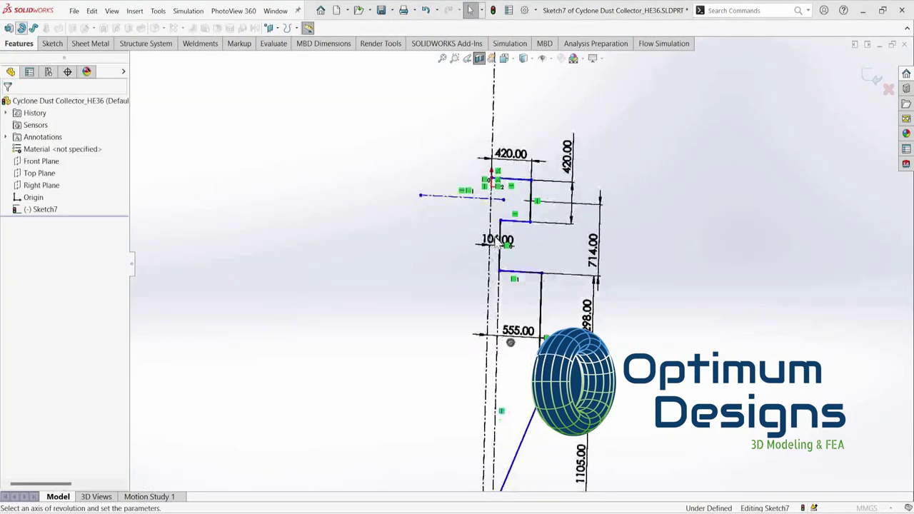
{"action": "key", "text": "Return"}
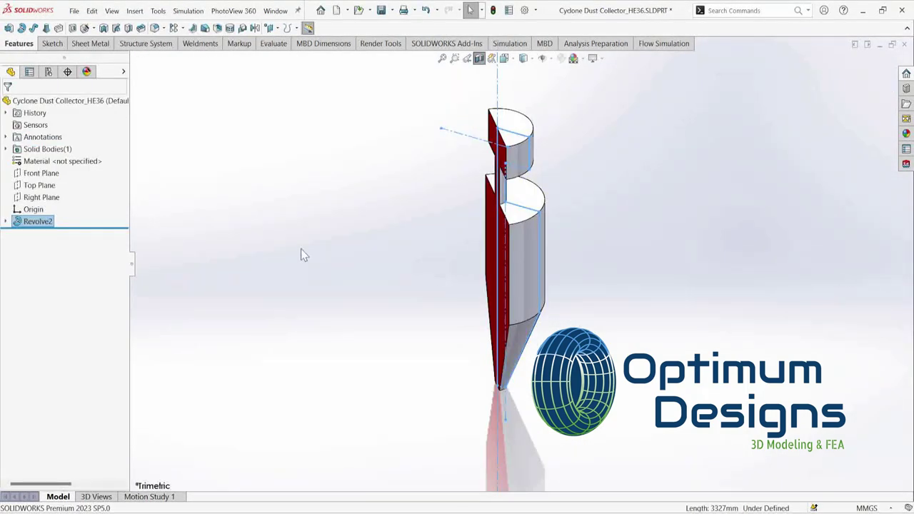
Turn off the section view, inspect the body, and view the Front Plane Normal To
{"action": "left_click", "coordinate": [479, 60]}
{"action": "middle_click_drag", "start_coordinate": [422, 270], "coordinate": [464, 221]}
{"action": "key", "text": "space"}
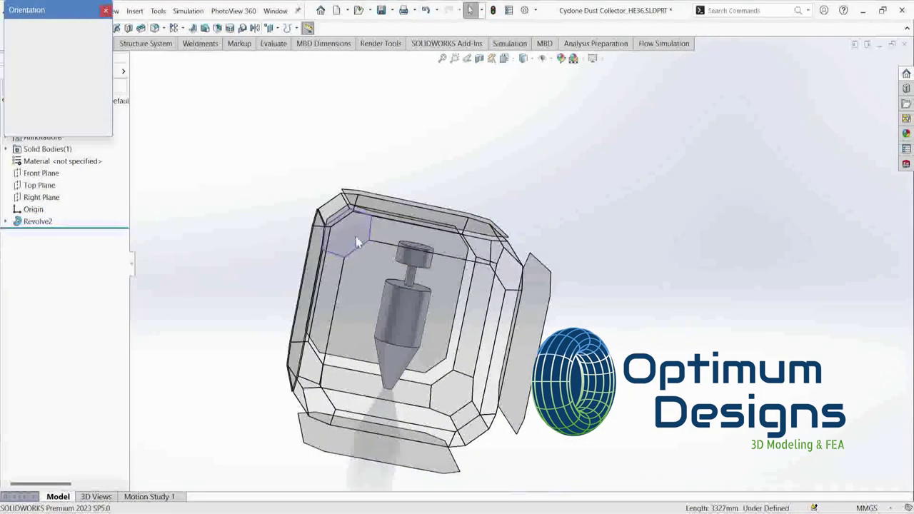
{"action": "left_click", "coordinate": [357, 243]}
{"action": "left_click", "coordinate": [41, 173]}
{"action": "left_click", "coordinate": [86, 157]}
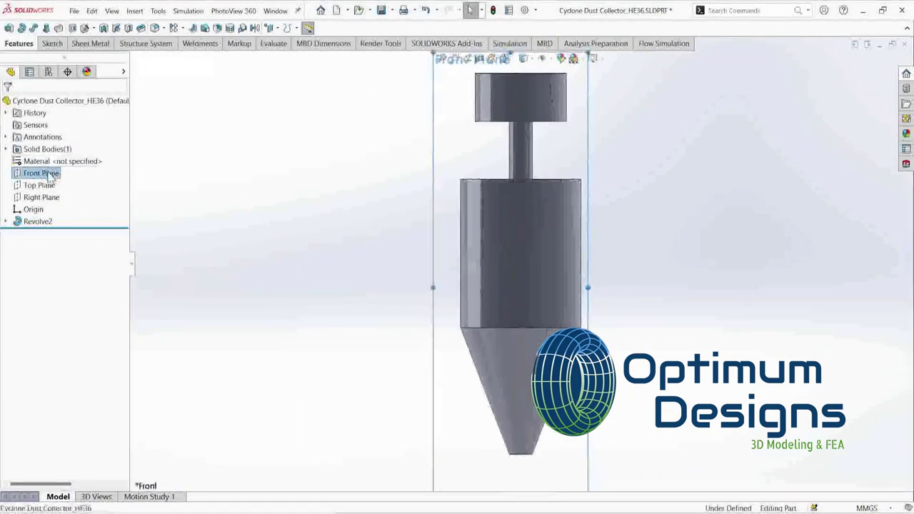
{"action": "right_click", "coordinate": [60, 172]}
Start a Front Plane sketch with a vertical centerline spanning the top chamber
{"action": "left_click", "coordinate": [57, 157]}
{"action": "left_click", "coordinate": [35, 27]}
{"action": "left_click", "coordinate": [75, 52]}
{"action": "scroll", "coordinate": [541, 133], "scroll_direction": "down", "scroll_amount": 5}
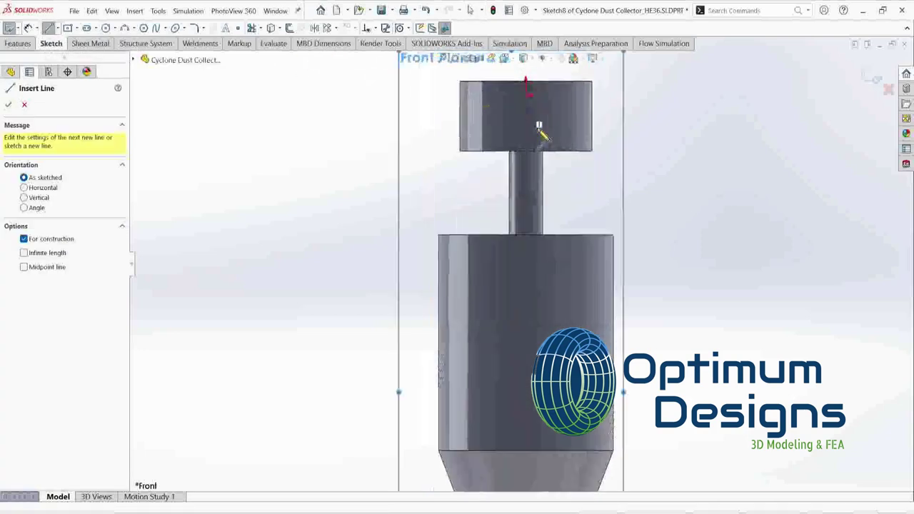
{"action": "scroll", "coordinate": [484, 161], "scroll_direction": "down", "scroll_amount": 2}
{"action": "left_click", "coordinate": [478, 158]}
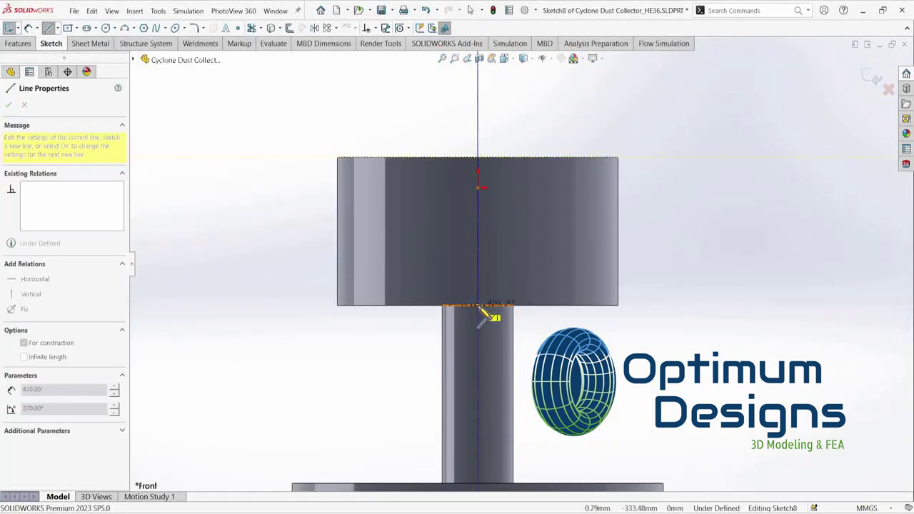
{"action": "left_click", "coordinate": [477, 299]}
{"action": "key", "text": "Escape"}
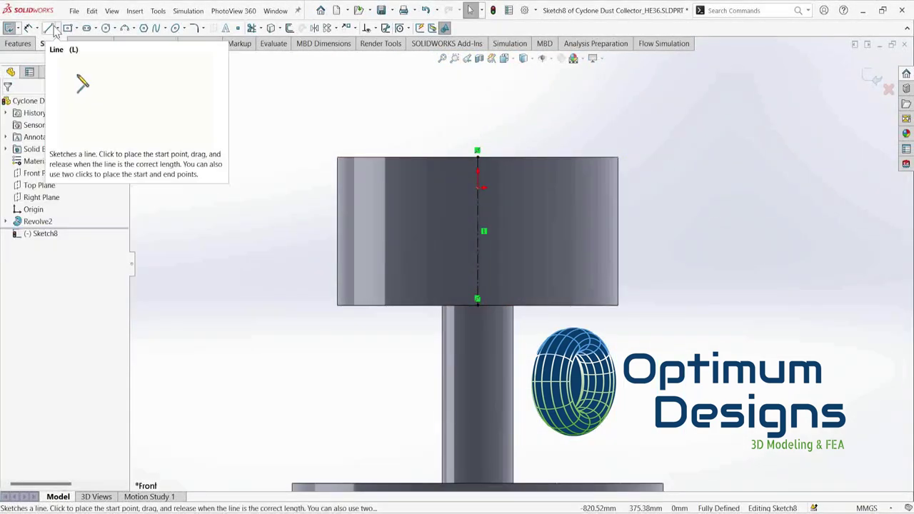
Add a horizontal construction line and a circle of radius 210 centred on its midpoint
{"action": "left_click", "coordinate": [57, 28]}
{"action": "left_click", "coordinate": [76, 53]}
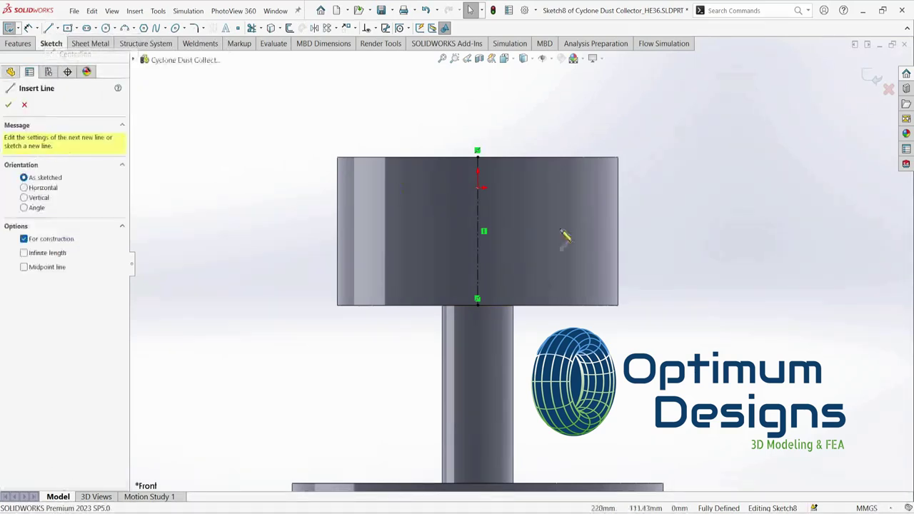
{"action": "left_click", "coordinate": [618, 231]}
{"action": "left_click", "coordinate": [477, 230]}
{"action": "key", "text": "Escape"}
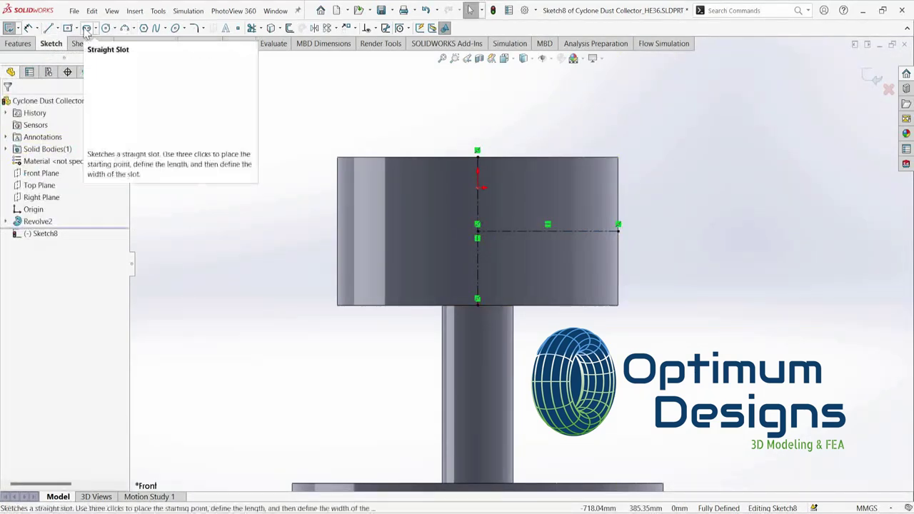
{"action": "left_click", "coordinate": [106, 28]}
{"action": "left_click", "coordinate": [548, 231]}
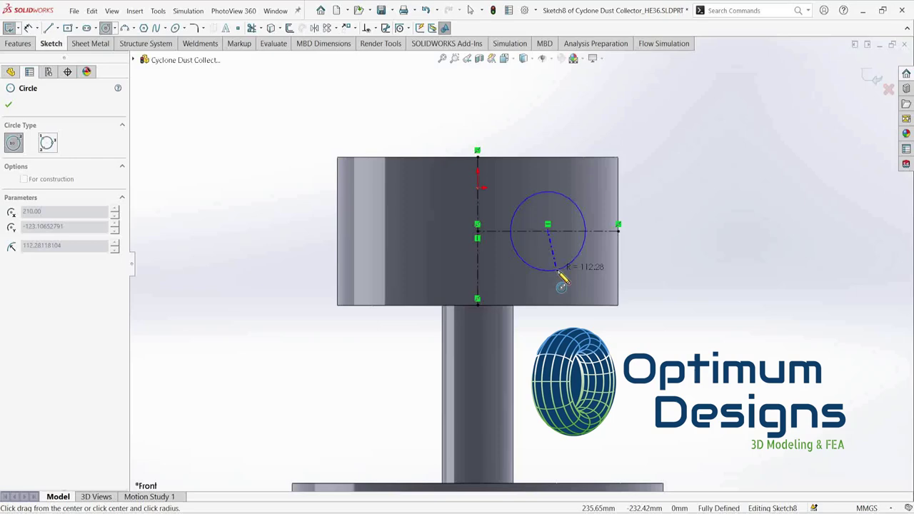
{"action": "left_click", "coordinate": [619, 231]}
Extrude the circle 1315 mm into the cylindrical inlet, Boss-Extrude6
{"action": "left_click", "coordinate": [18, 44]}
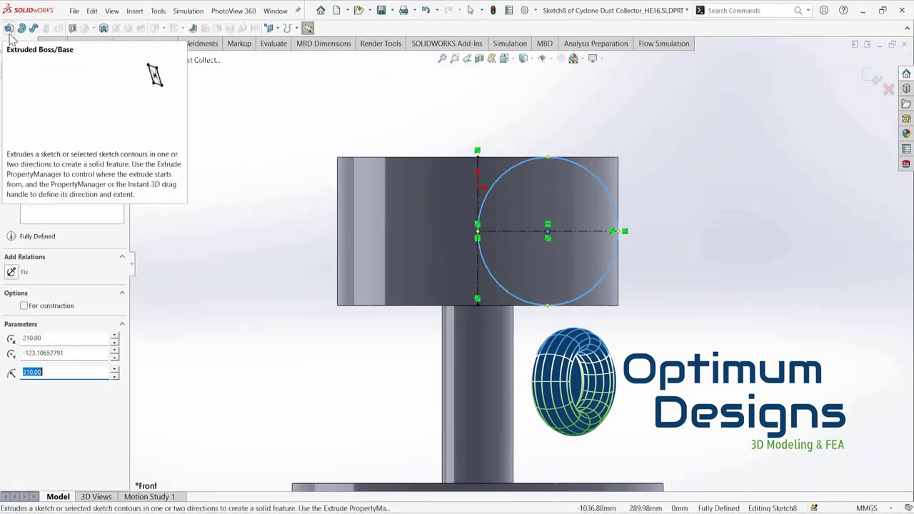
{"action": "left_click", "coordinate": [10, 28]}
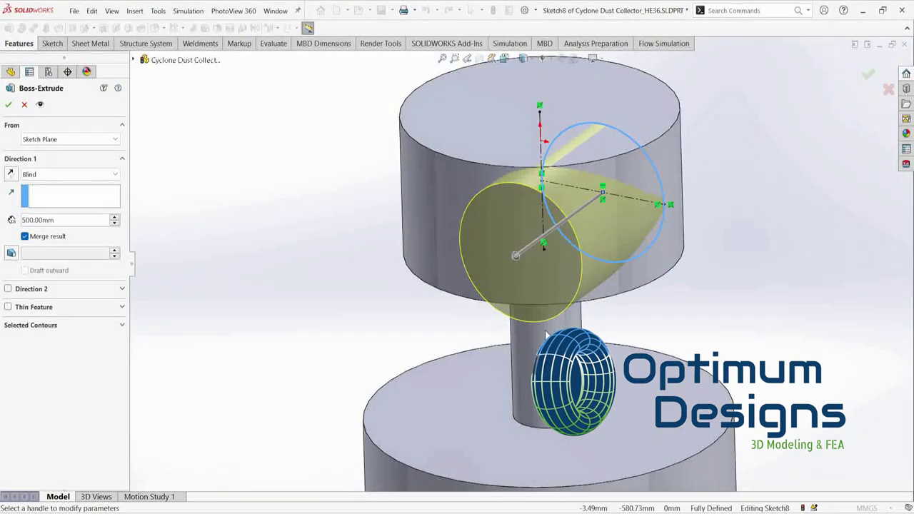
{"action": "type", "text": "1315"}
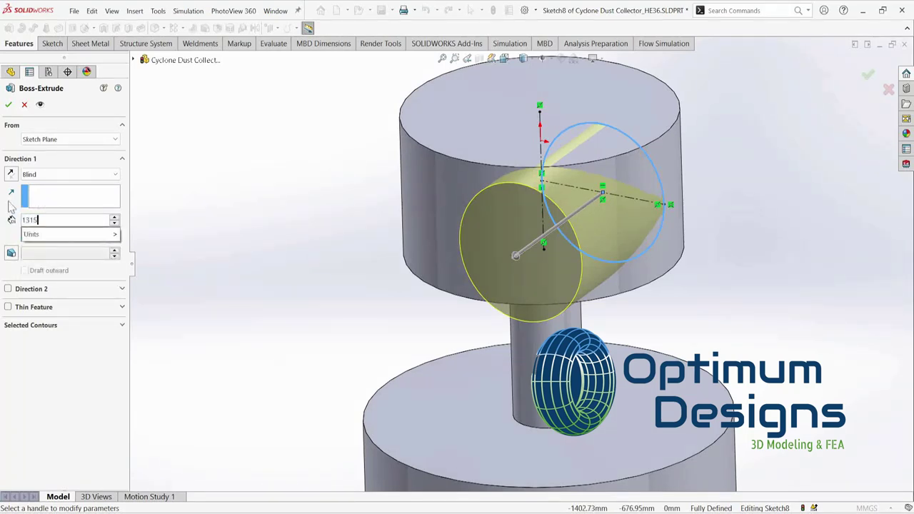
{"action": "key", "text": "Return"}
{"action": "left_click", "coordinate": [9, 105]}
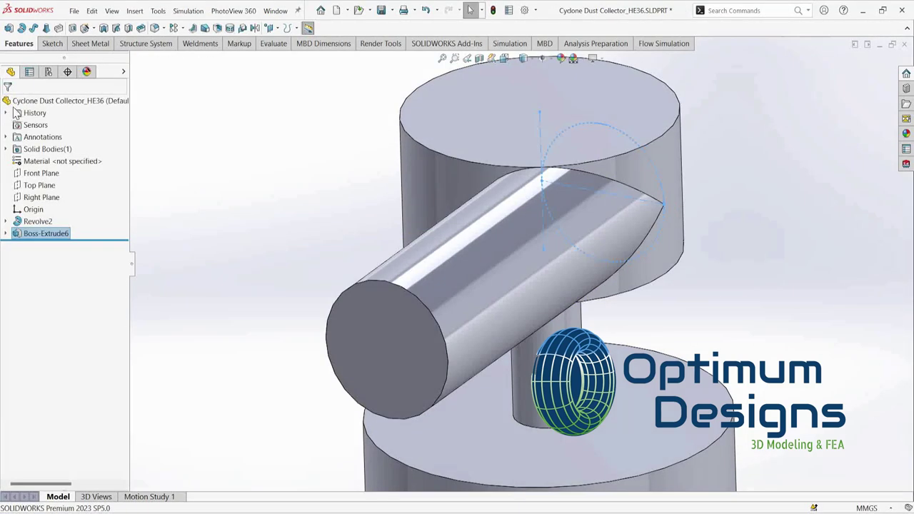
Start a new sketch on the Right Plane
{"action": "left_click", "coordinate": [104, 186]}
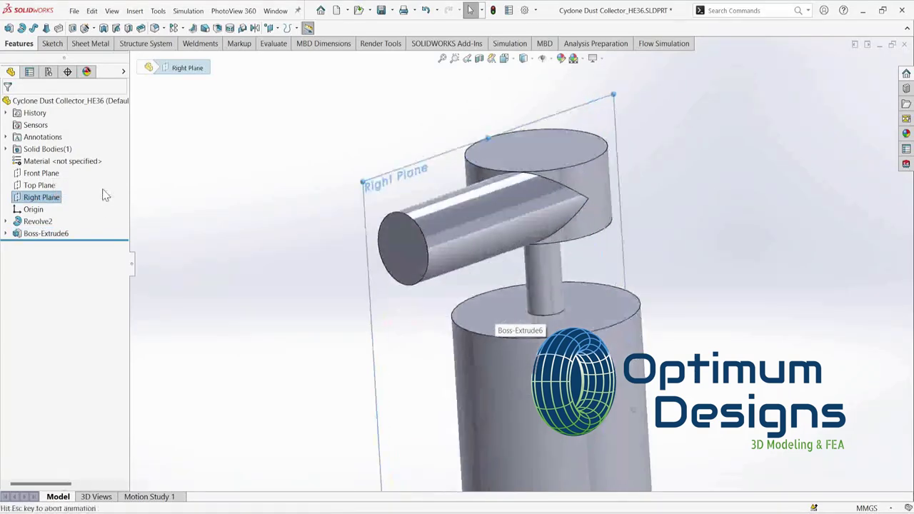
{"action": "right_click", "coordinate": [62, 197]}
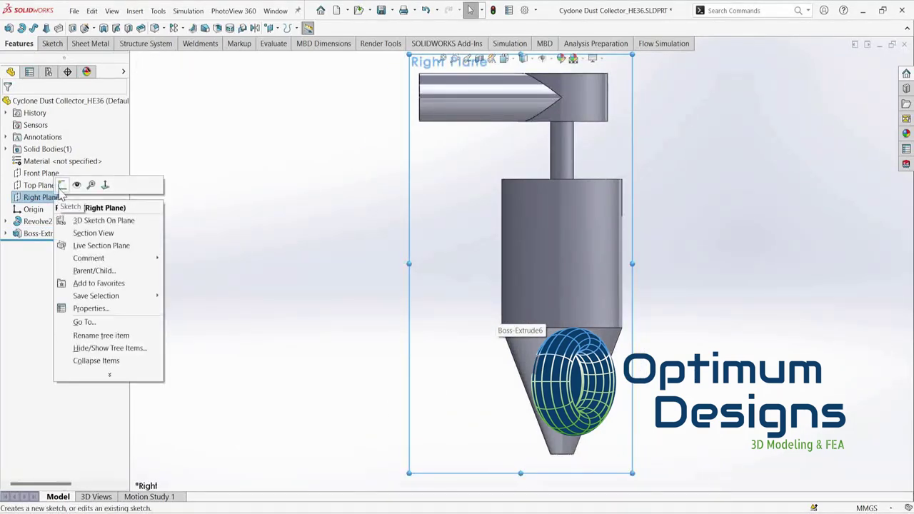
{"action": "left_click", "coordinate": [62, 185]}
Draw a vertical centerline from the cylinder's top down to its bottom edge
{"action": "left_click", "coordinate": [67, 28]}
{"action": "left_click", "coordinate": [54, 28]}
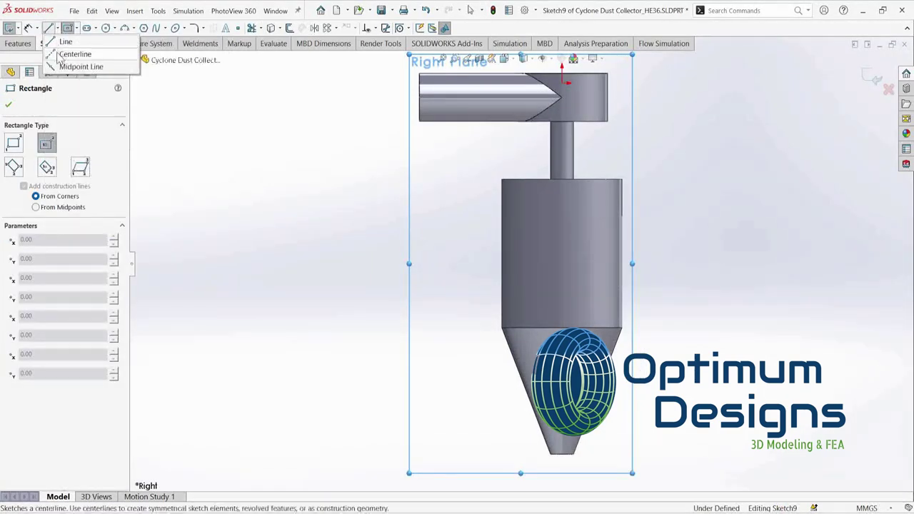
{"action": "left_click", "coordinate": [65, 54]}
{"action": "scroll", "coordinate": [525, 184], "scroll_direction": "down", "scroll_amount": 3}
{"action": "left_click", "coordinate": [599, 174]}
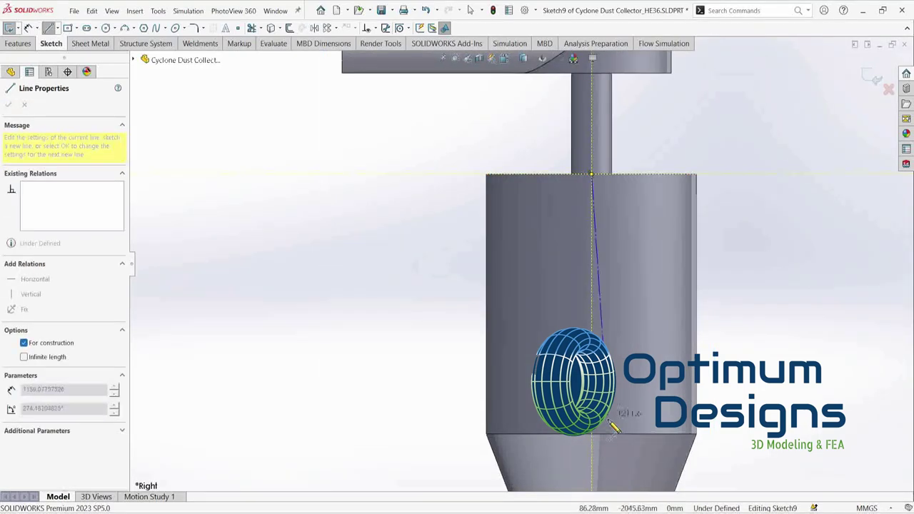
{"action": "left_click", "coordinate": [598, 433]}
{"action": "key", "text": "Escape"}
Draw a horizontal centerline from the vertical axis to the cylinder's left edge
{"action": "left_click", "coordinate": [50, 28]}
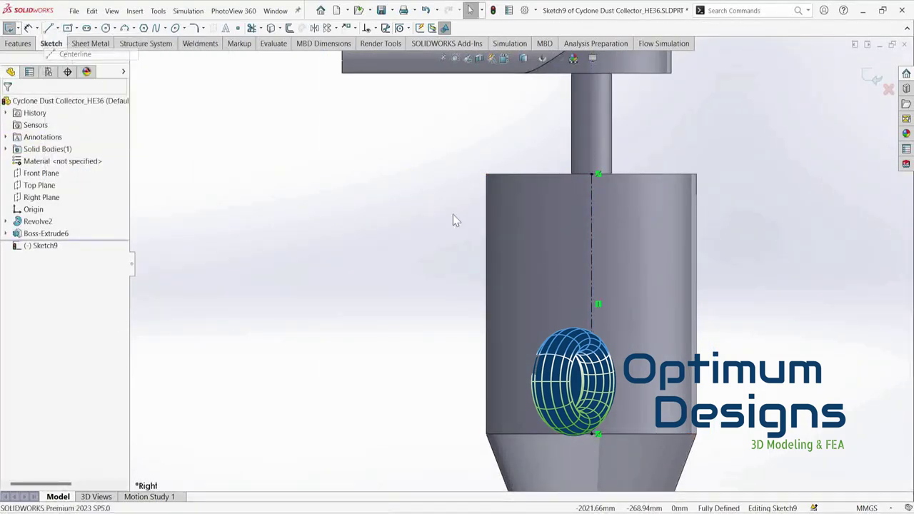
{"action": "left_click", "coordinate": [592, 305]}
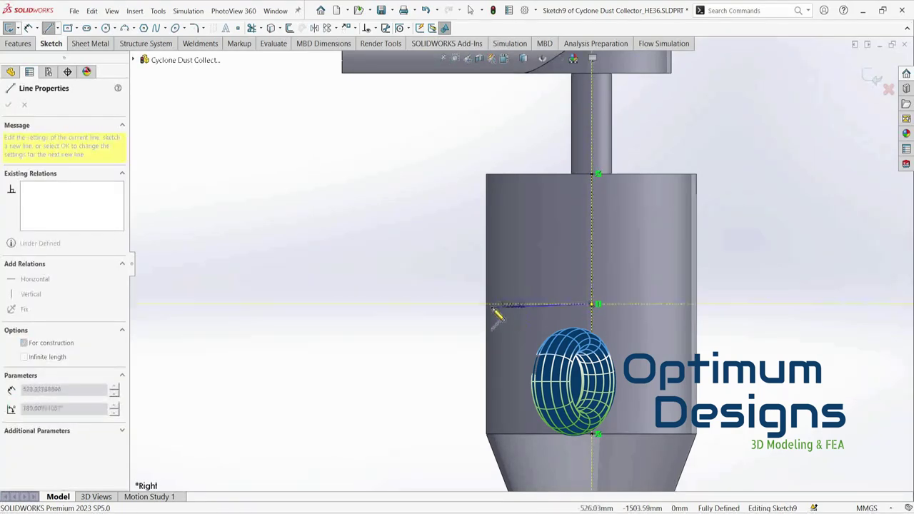
{"action": "left_click", "coordinate": [492, 304]}
{"action": "key", "text": "Escape"}
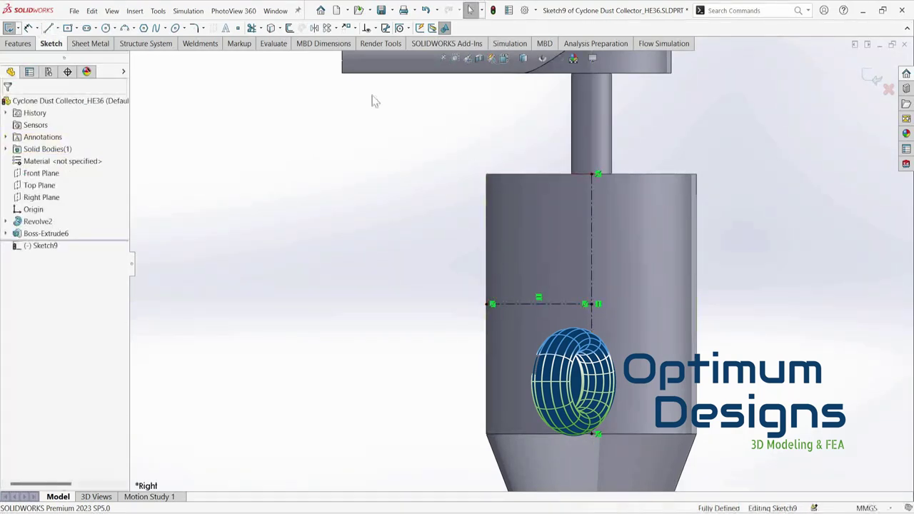
{"action": "left_click", "coordinate": [57, 28]}
{"action": "left_click", "coordinate": [69, 53]}
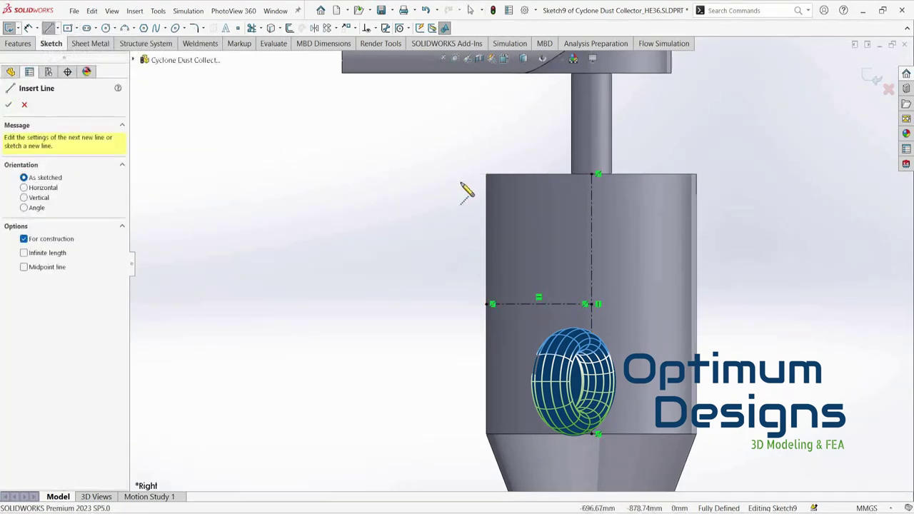
{"action": "key", "text": "Escape"}
Offset the cylinder's left edge line inward by 648/2 = 324 mm
{"action": "left_click", "coordinate": [487, 217]}
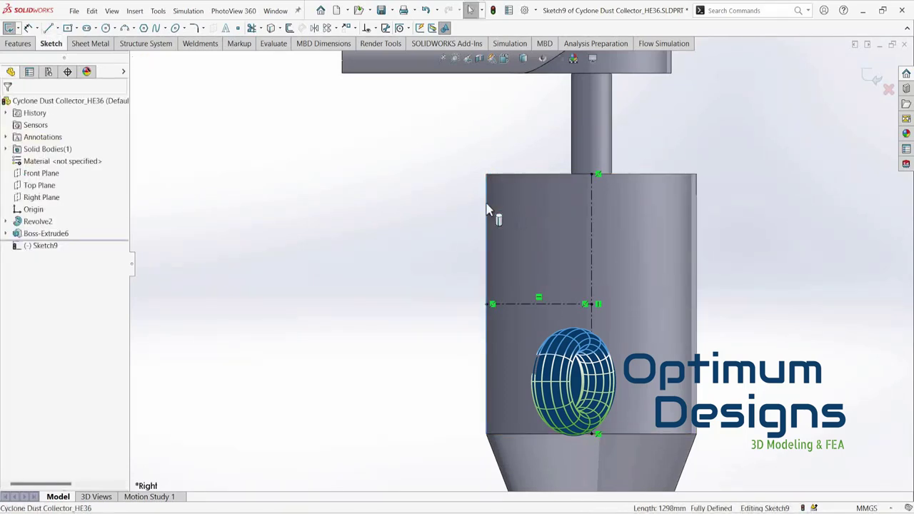
{"action": "left_click", "coordinate": [487, 221]}
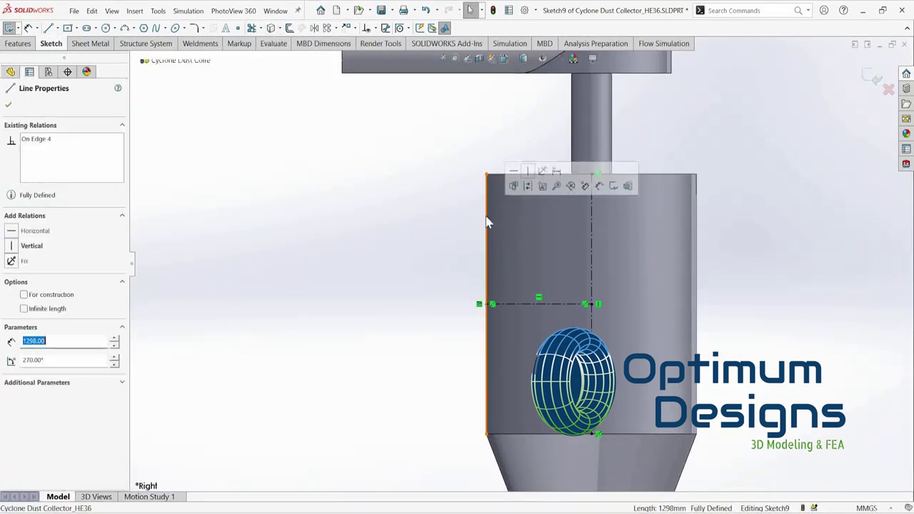
{"action": "left_click", "coordinate": [289, 28]}
{"action": "type", "text": "648/2"}
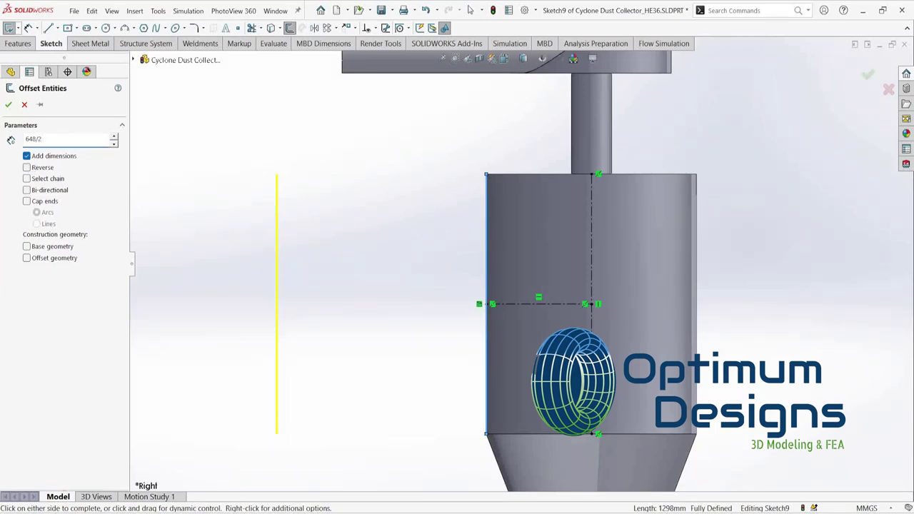
{"action": "type", "text": "324"}
{"action": "key", "text": "Return"}
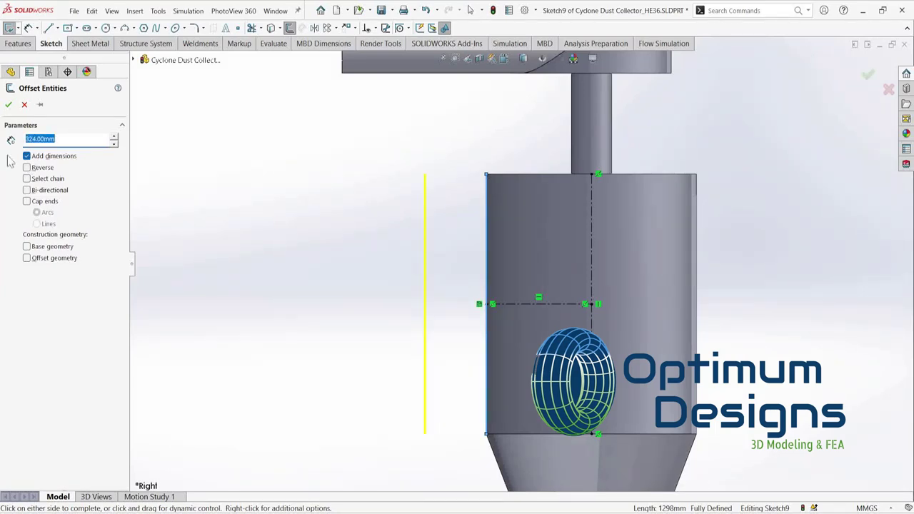
{"action": "left_click", "coordinate": [27, 167]}
{"action": "type", "text": "64"}
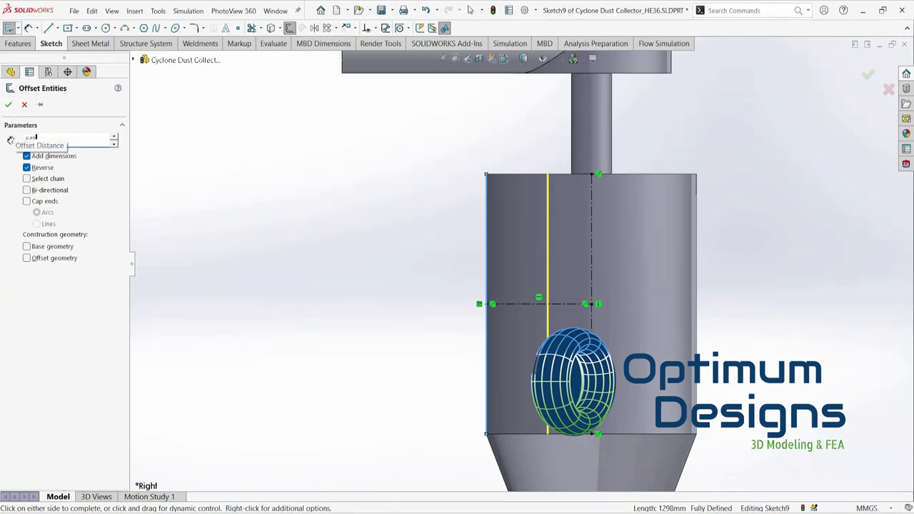
{"action": "key", "text": "Return"}
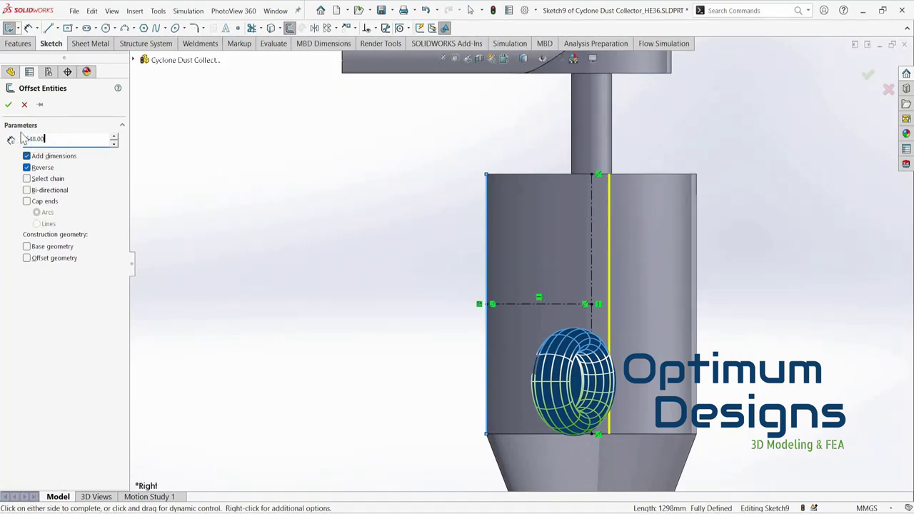
{"action": "type", "text": "2"}
{"action": "key", "text": "Return"}
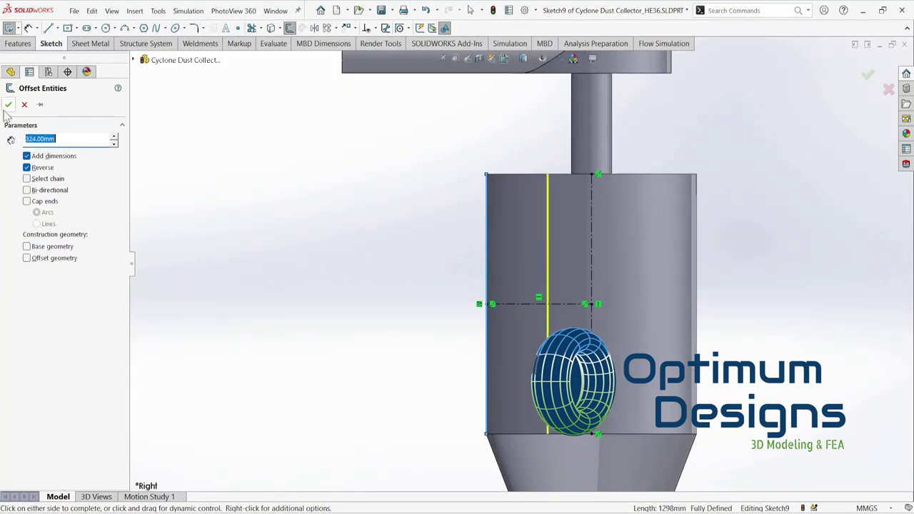
{"action": "left_click", "coordinate": [8, 104]}
Convert the cylinder's top and bottom edges into sketch lines
{"action": "left_click", "coordinate": [505, 294]}
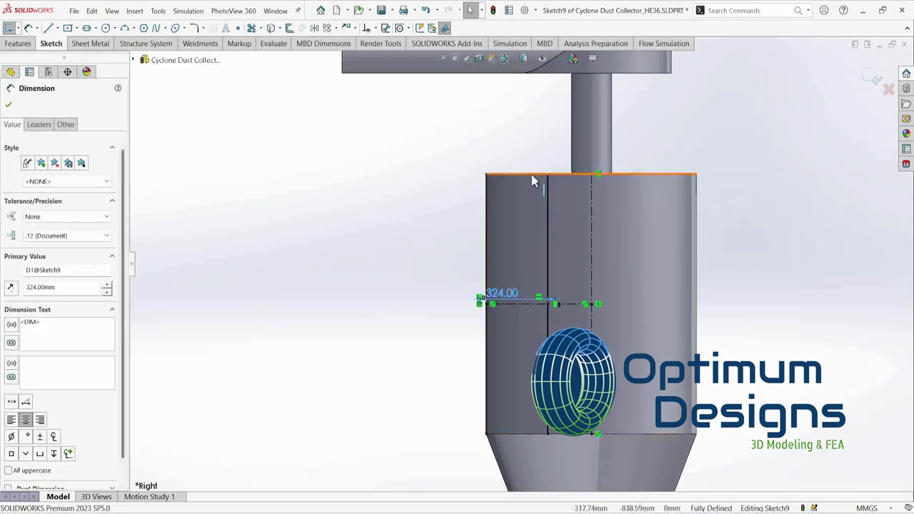
{"action": "left_click", "coordinate": [532, 177]}
{"action": "left_click", "coordinate": [271, 28]}
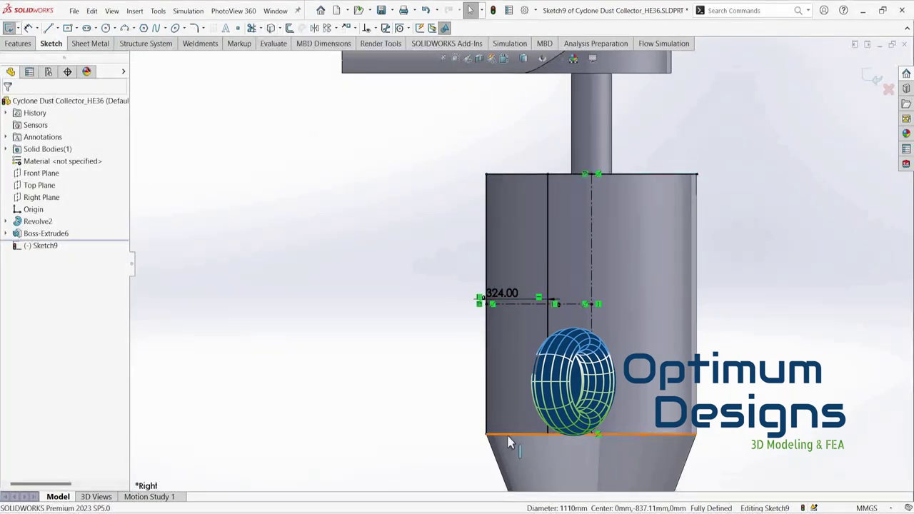
Trim the excess segments into a rectangular profile and preview it as a boss extrusion
{"action": "left_click", "coordinate": [520, 303]}
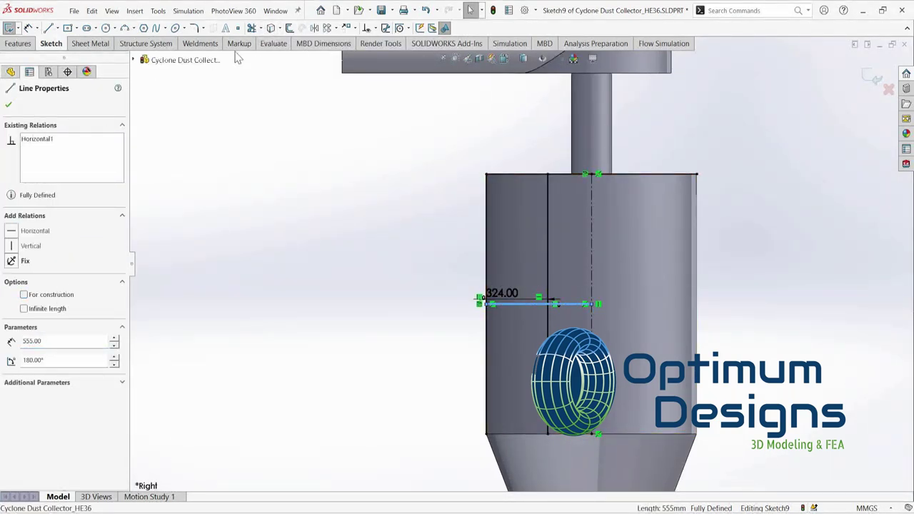
{"action": "left_click", "coordinate": [252, 27]}
{"action": "left_click_drag", "start_coordinate": [577, 261], "coordinate": [577, 250]}
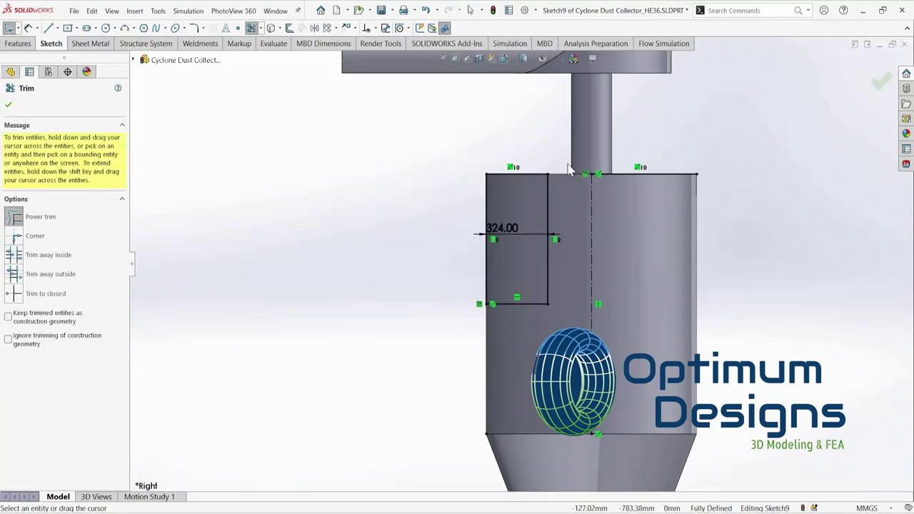
{"action": "left_click_drag", "start_coordinate": [650, 229], "coordinate": [644, 151]}
{"action": "middle_click_drag", "start_coordinate": [491, 271], "coordinate": [230, 187]}
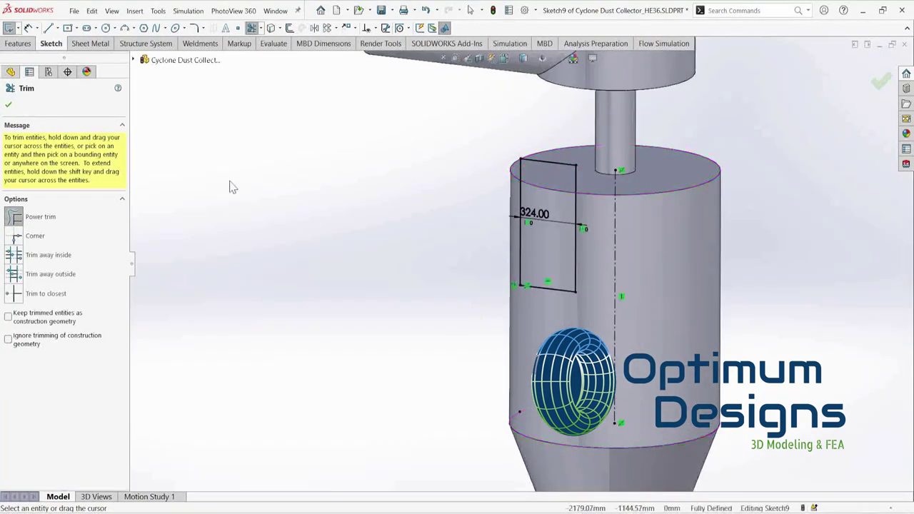
{"action": "left_click", "coordinate": [10, 107]}
{"action": "left_click", "coordinate": [18, 44]}
{"action": "left_click", "coordinate": [10, 28]}
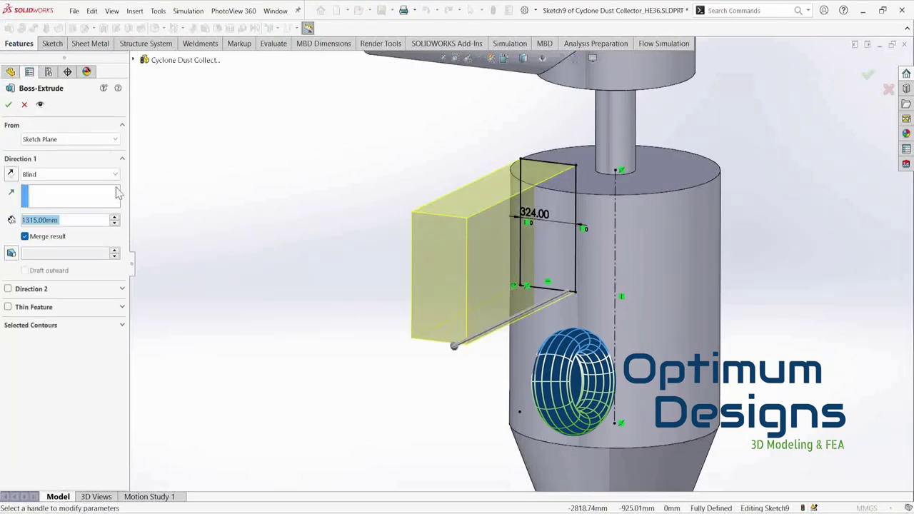
Accept the inlet block as Boss-Extrude7 and check it from the Right and side views
{"action": "left_click", "coordinate": [10, 107]}
{"action": "middle_click_drag", "start_coordinate": [465, 320], "coordinate": [602, 338]}
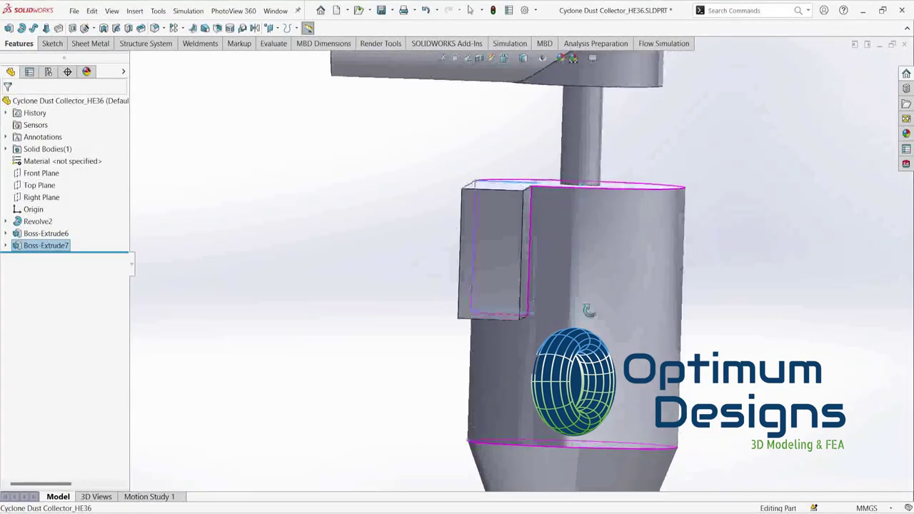
{"action": "key", "text": "space"}
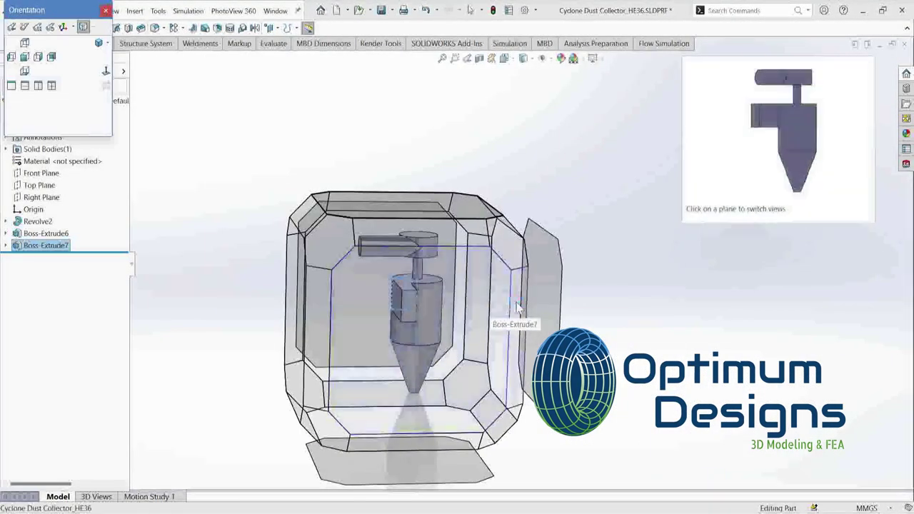
{"action": "left_click", "coordinate": [518, 308]}
{"action": "key", "text": "space"}
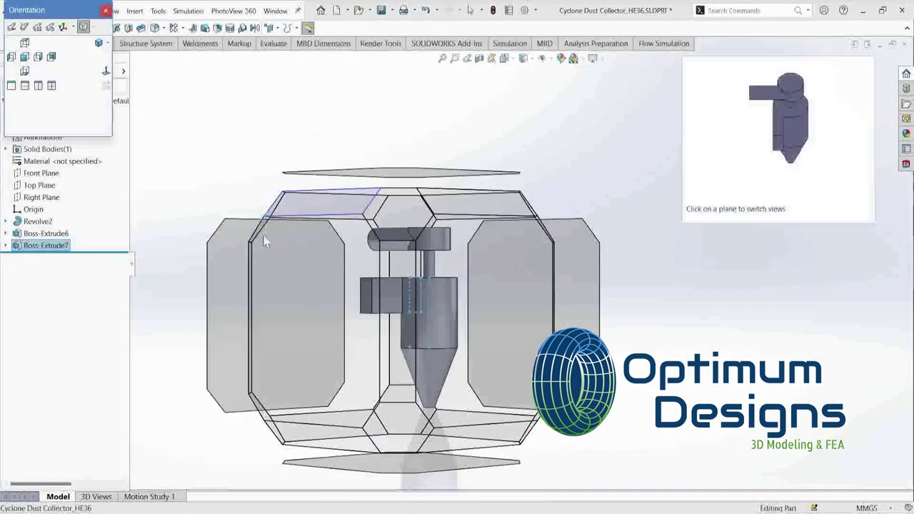
{"action": "left_click", "coordinate": [251, 289]}
{"action": "key", "text": "space"}
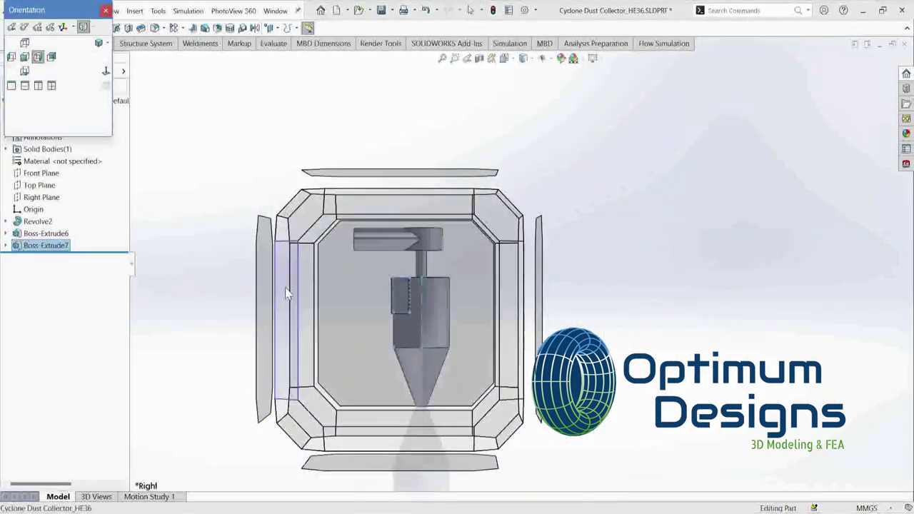
{"action": "left_click", "coordinate": [288, 291]}
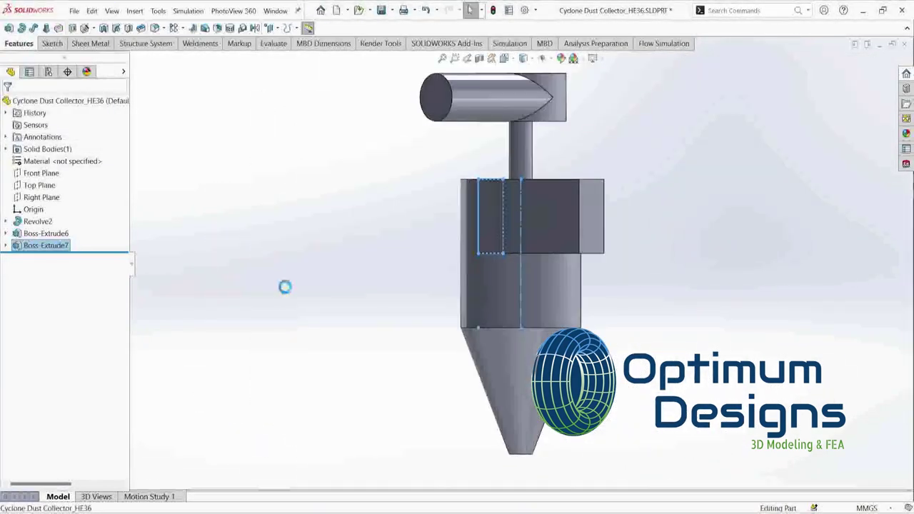
Shell the part to 7.50 mm walls with the pipe end, block end and cone bottom open
{"action": "left_click", "coordinate": [221, 28]}
{"action": "left_click", "coordinate": [441, 104]}
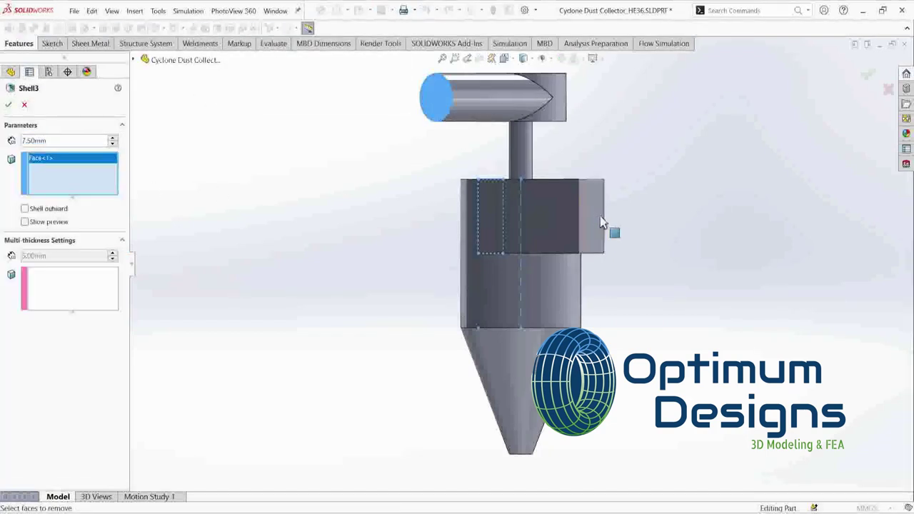
{"action": "left_click", "coordinate": [593, 228]}
{"action": "middle_click_drag", "start_coordinate": [592, 228], "coordinate": [500, 322]}
{"action": "scroll", "coordinate": [461, 414], "scroll_direction": "down", "scroll_amount": 3}
{"action": "left_click", "coordinate": [461, 414]}
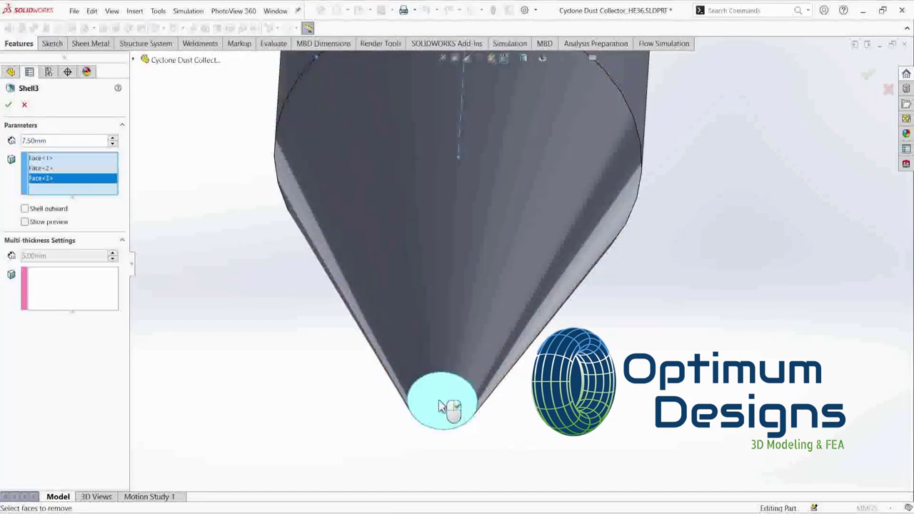
{"action": "left_click", "coordinate": [57, 222]}
{"action": "scroll", "coordinate": [453, 219], "scroll_direction": "up", "scroll_amount": 3}
{"action": "scroll", "coordinate": [464, 218], "scroll_direction": "up", "scroll_amount": 3}
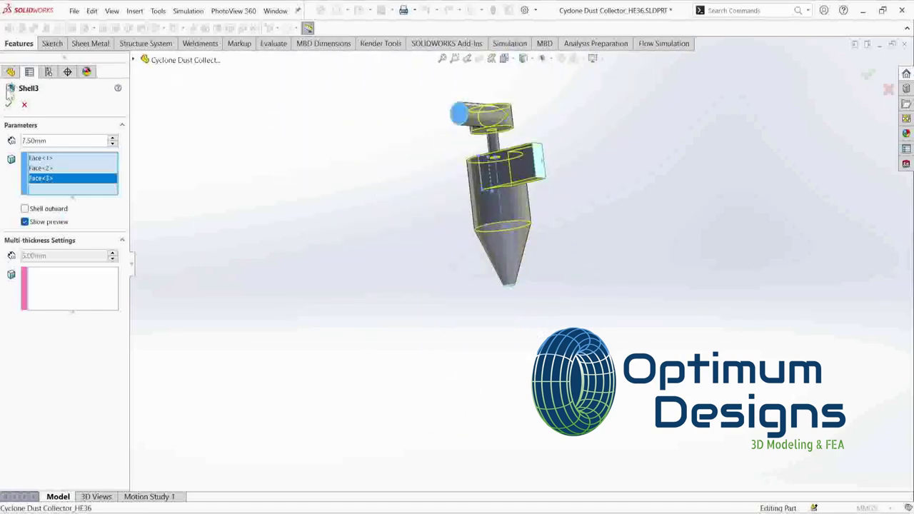
{"action": "left_click", "coordinate": [8, 104]}
Return to the isometric view and start a section view
{"action": "key", "text": "space"}
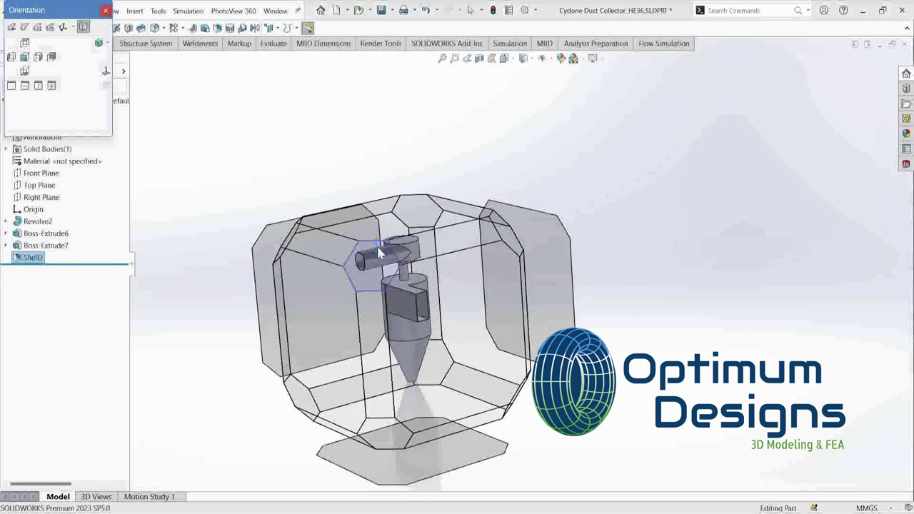
{"action": "left_click", "coordinate": [378, 251]}
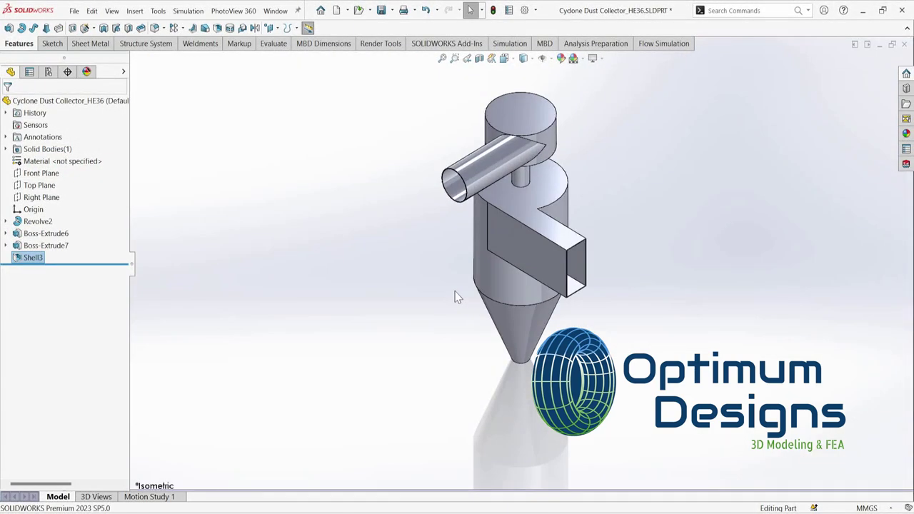
{"action": "left_click", "coordinate": [478, 59]}
Section the model along the Top Plane at -551 mm to inspect the disc
{"action": "left_click", "coordinate": [42, 320]}
{"action": "middle_click_drag", "start_coordinate": [265, 115], "coordinate": [212, 136]}
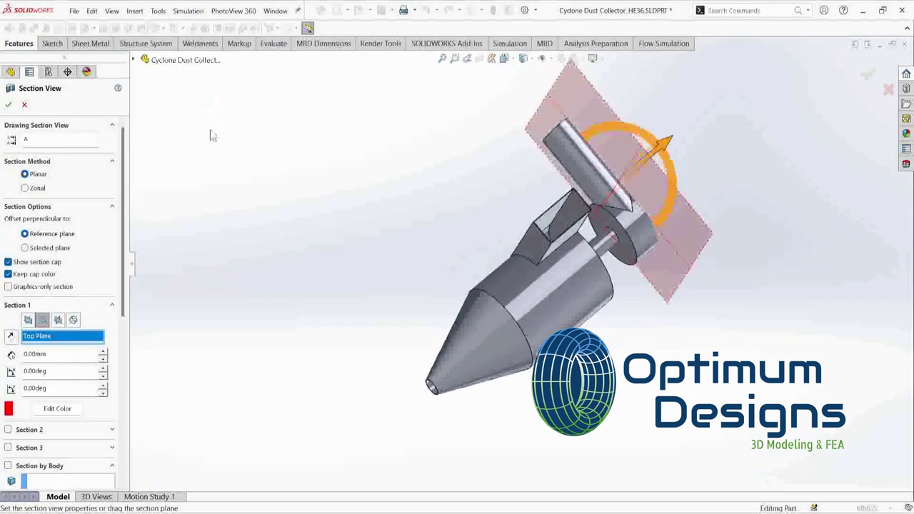
{"action": "left_click_drag", "start_coordinate": [661, 143], "coordinate": [544, 259]}
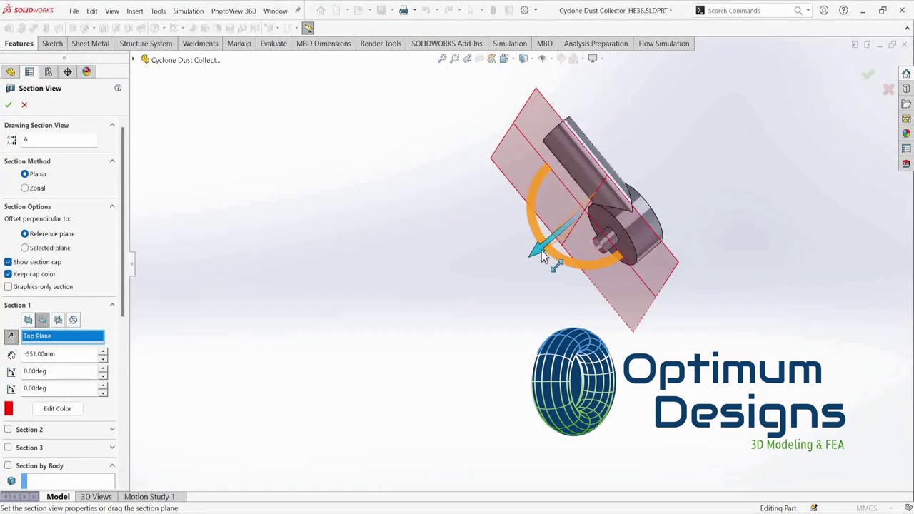
{"action": "mouse_move", "coordinate": [544, 259]}
{"action": "middle_mouse_down"}
{"action": "mouse_move", "coordinate": [507, 273]}
{"action": "mouse_move", "coordinate": [677, 239]}
{"action": "middle_mouse_up"}
{"action": "key", "text": "Escape"}
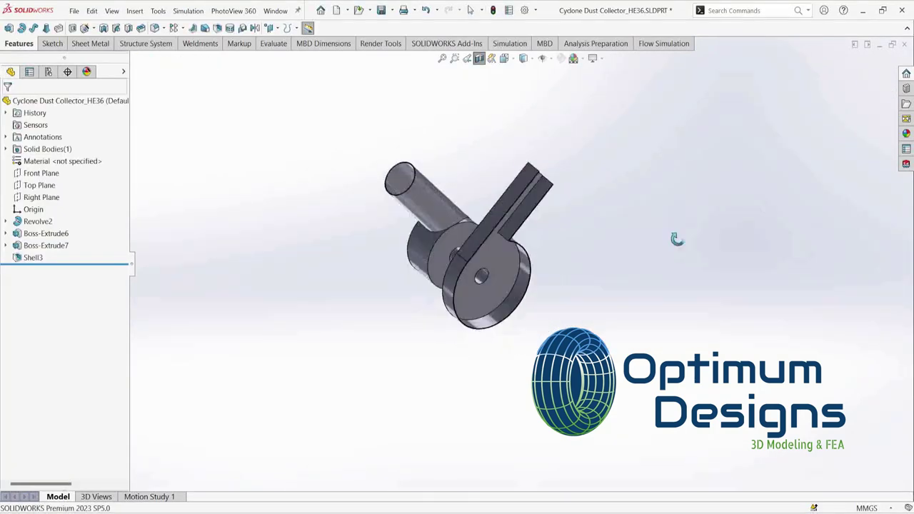
Create reference plane Plane2 on the disc face around the central hole
{"action": "left_click", "coordinate": [135, 11]}
{"action": "left_click", "coordinate": [314, 147]}
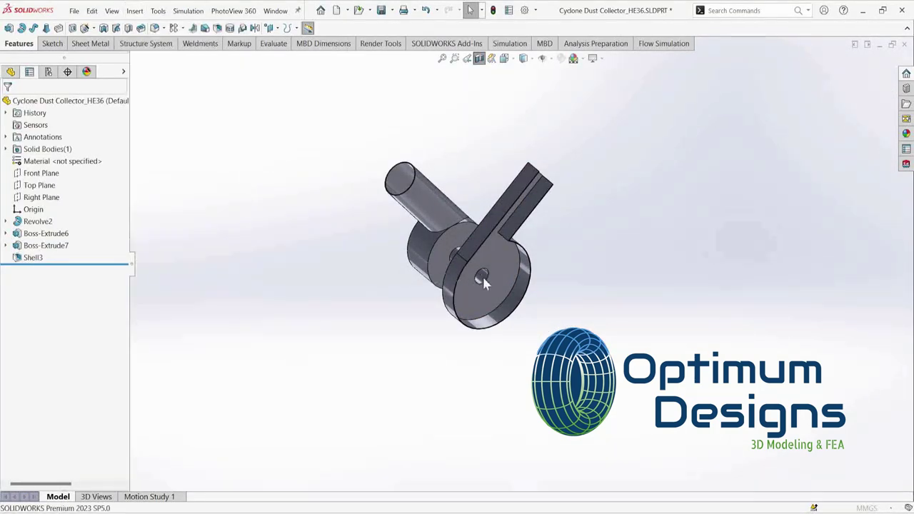
{"action": "scroll", "coordinate": [482, 282], "scroll_direction": "down", "scroll_amount": 5}
{"action": "left_click", "coordinate": [535, 304]}
{"action": "left_click", "coordinate": [11, 104]}
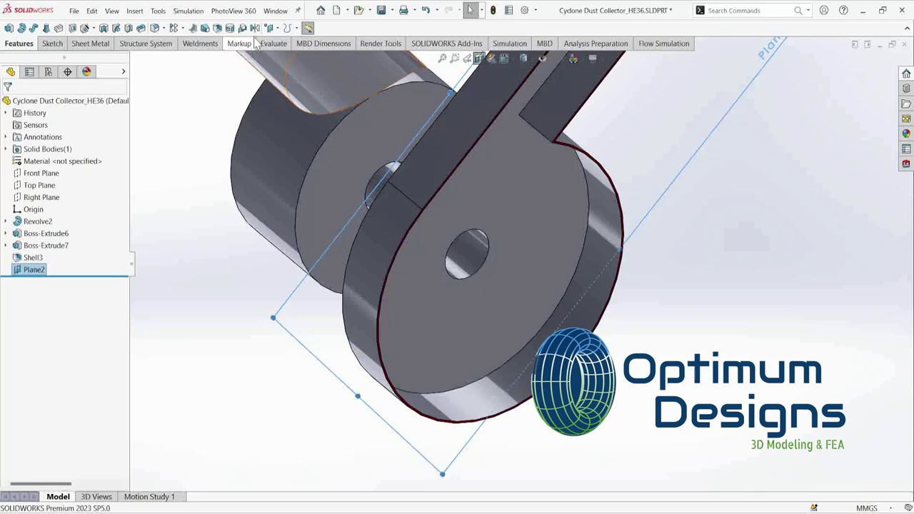
On Plane2, sketch a 98.5+(7.5/2) = 102.25 mm-radius circle centred on the hole, then start a boss extrusion
{"action": "left_click", "coordinate": [51, 44]}
{"action": "left_click", "coordinate": [105, 28]}
{"action": "left_click", "coordinate": [579, 204]}
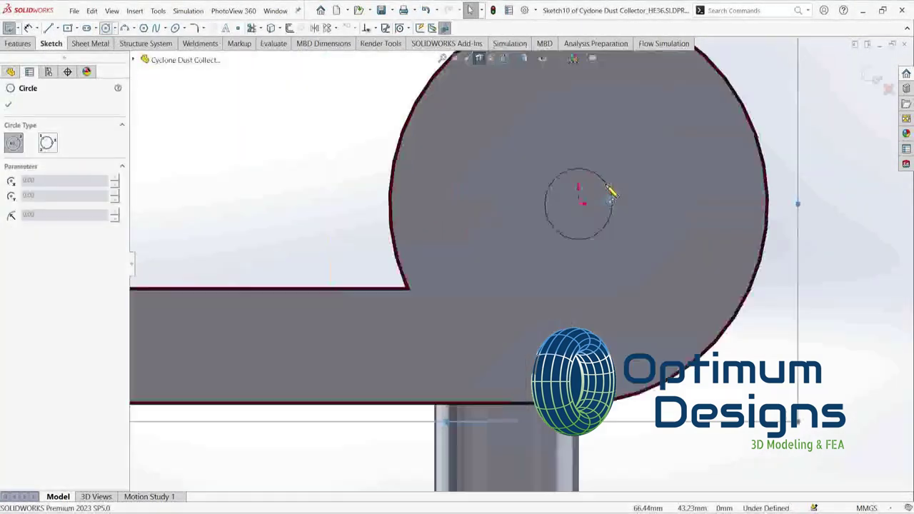
{"action": "scroll", "coordinate": [610, 192], "scroll_direction": "down", "scroll_amount": 5}
{"action": "left_click", "coordinate": [455, 285]}
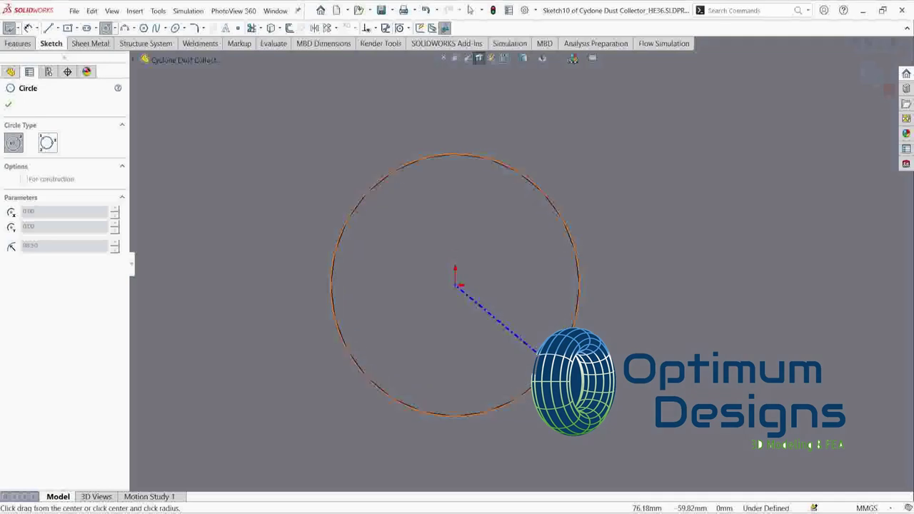
{"action": "left_click", "coordinate": [564, 391]}
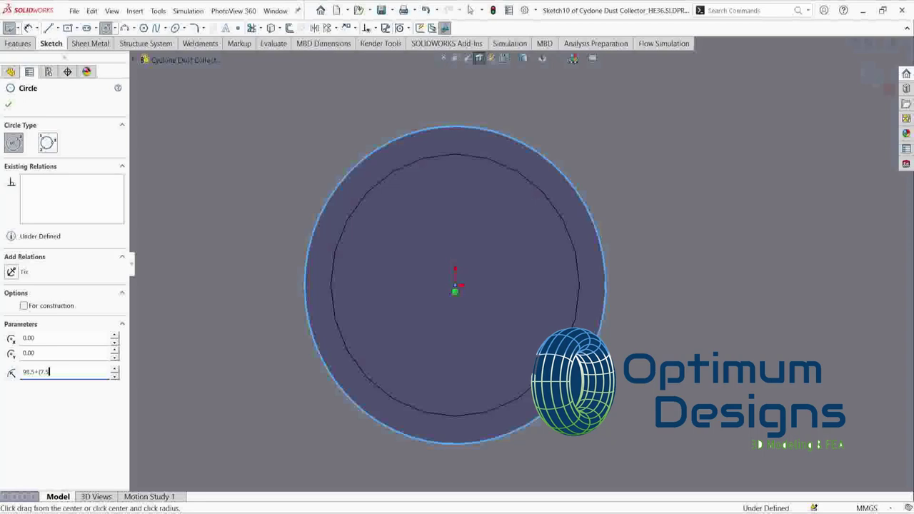
{"action": "type", "text": ")"}
{"action": "key", "text": "Return"}
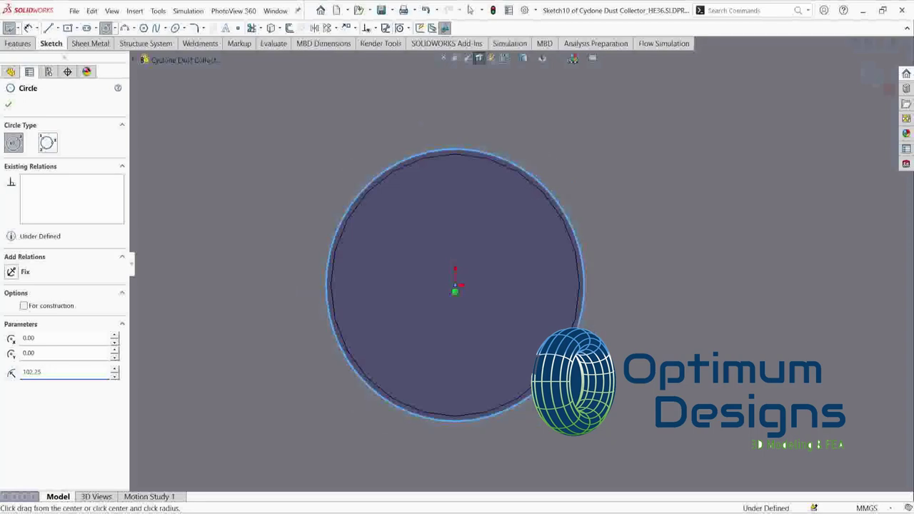
{"action": "right_click", "coordinate": [571, 392]}
{"action": "left_click", "coordinate": [607, 404]}
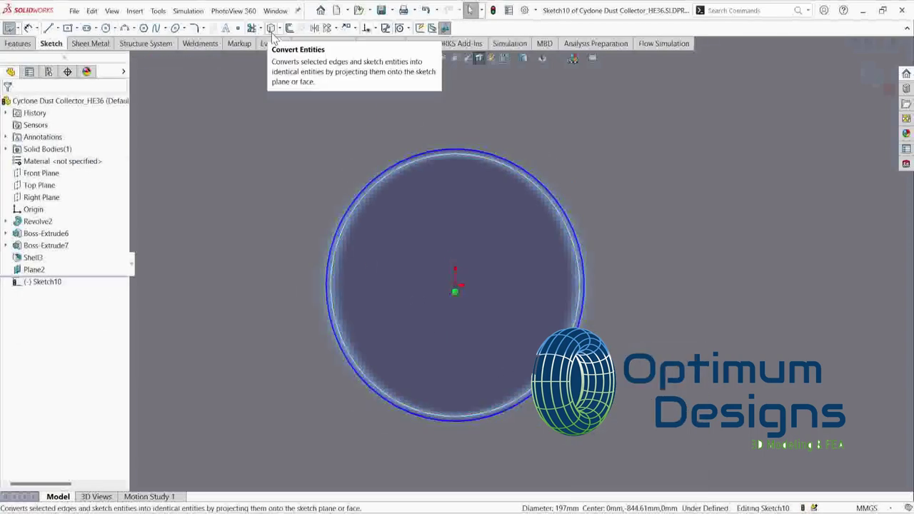
{"action": "left_click", "coordinate": [17, 44]}
{"action": "left_click", "coordinate": [13, 28]}
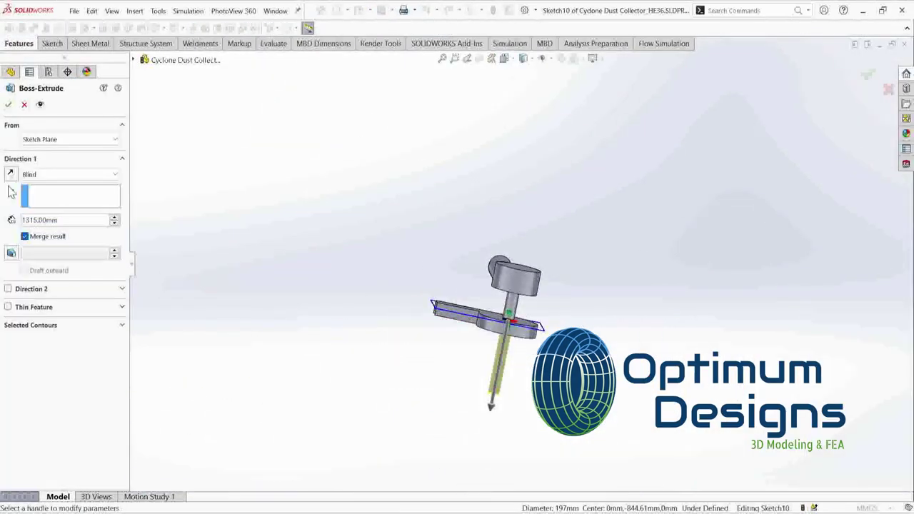
Keep the extrusion pointing downward and create Boss-Extrude8
{"action": "left_click", "coordinate": [10, 174]}
{"action": "left_click", "coordinate": [10, 174]}
{"action": "left_click", "coordinate": [8, 104]}
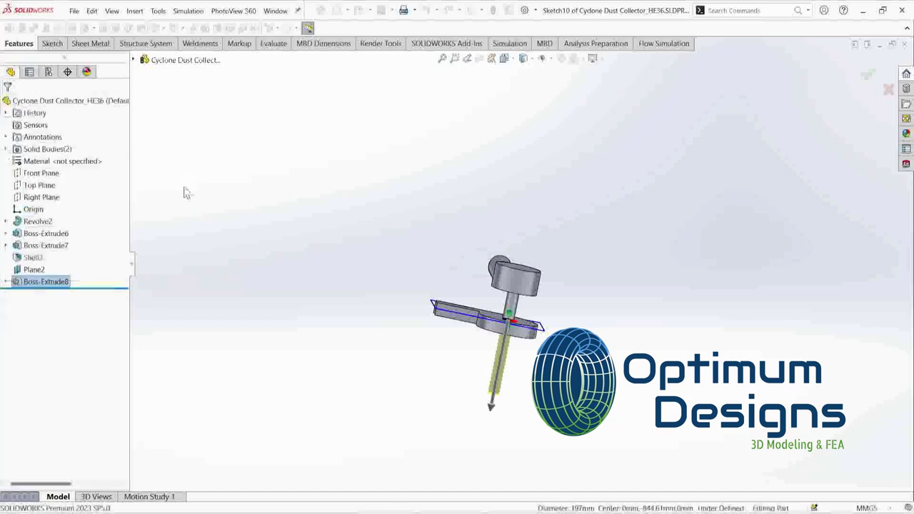
Inspect the new tube with a cross-section moved lower down the body
{"action": "key", "text": "ctrl+1"}
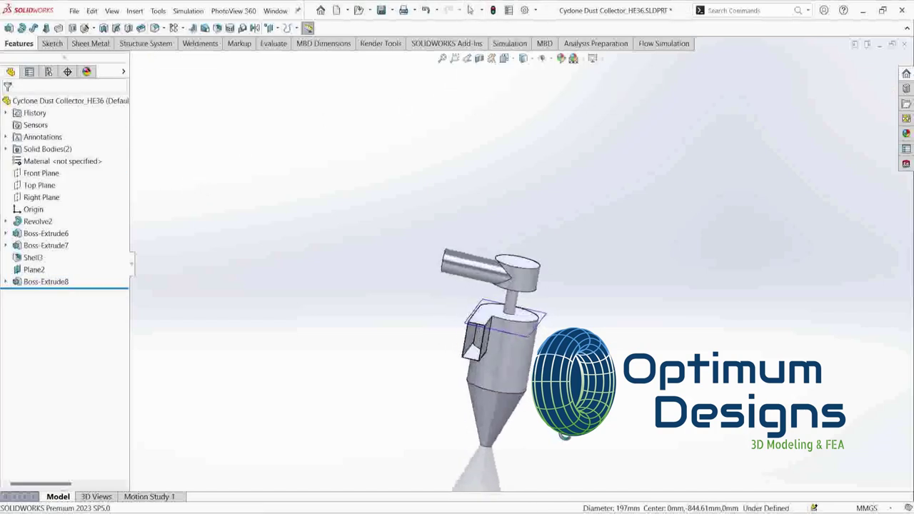
{"action": "middle_click_drag", "start_coordinate": [400, 400], "coordinate": [443, 422]}
{"action": "left_click", "coordinate": [455, 58]}
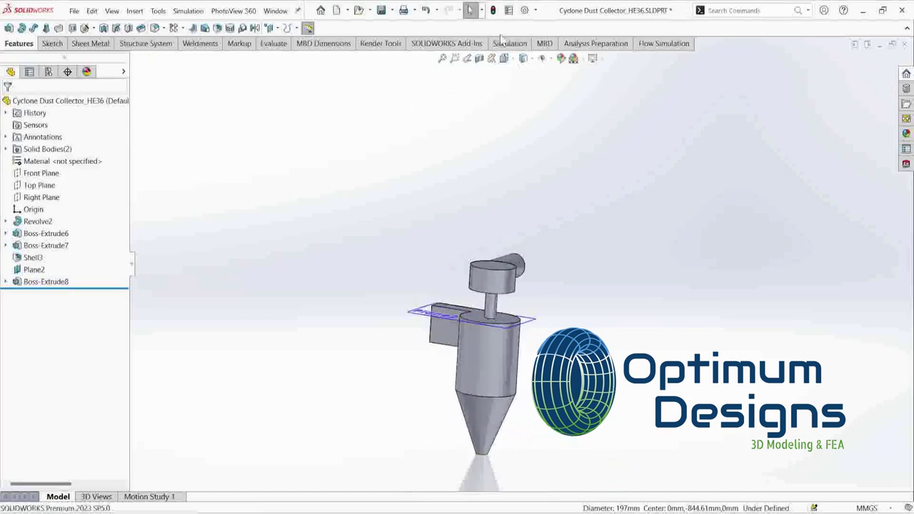
{"action": "mouse_move", "coordinate": [480, 398]}
{"action": "left_mouse_down"}
{"action": "mouse_move", "coordinate": [493, 472]}
{"action": "mouse_move", "coordinate": [494, 440]}
{"action": "left_mouse_up"}
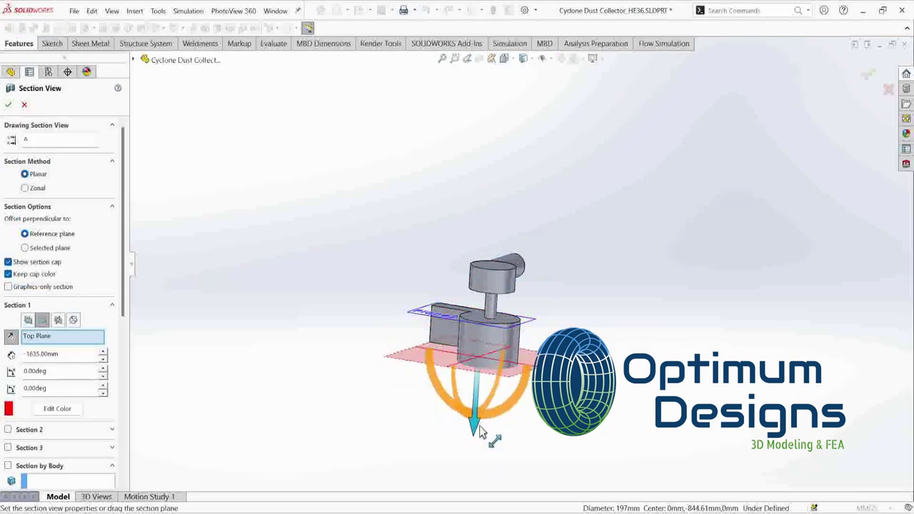
{"action": "middle_click_drag", "start_coordinate": [495, 439], "coordinate": [471, 372]}
{"action": "left_click", "coordinate": [25, 104]}
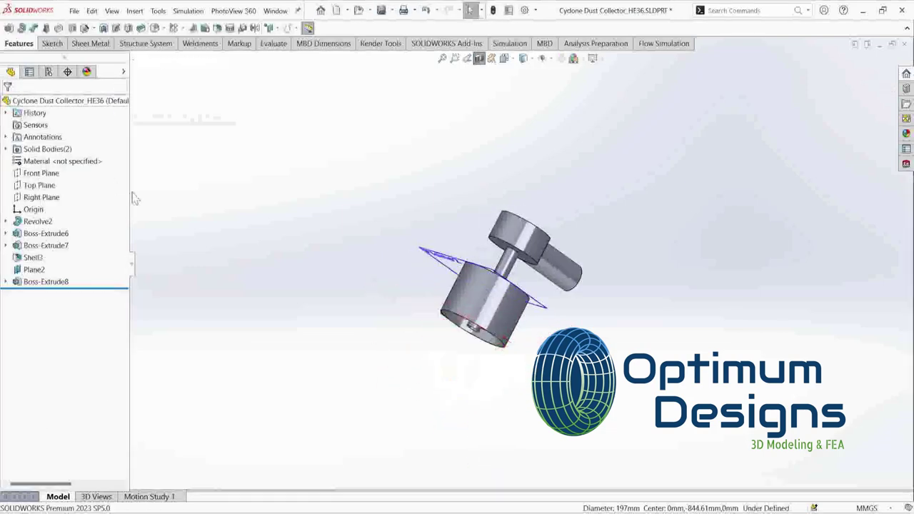
{"action": "scroll", "coordinate": [504, 314], "scroll_direction": "down", "scroll_amount": 5}
Edit Boss-Extrude8 and enter a 1350 mm depth
{"action": "left_click", "coordinate": [46, 281]}
{"action": "left_click", "coordinate": [71, 265]}
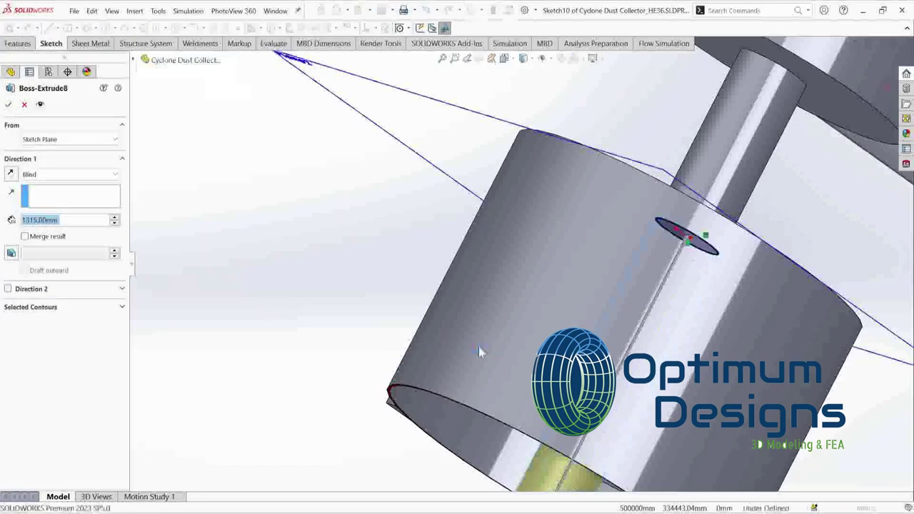
{"action": "scroll", "coordinate": [478, 346], "scroll_direction": "up", "scroll_amount": 5}
{"action": "key", "text": "BackSpace"}
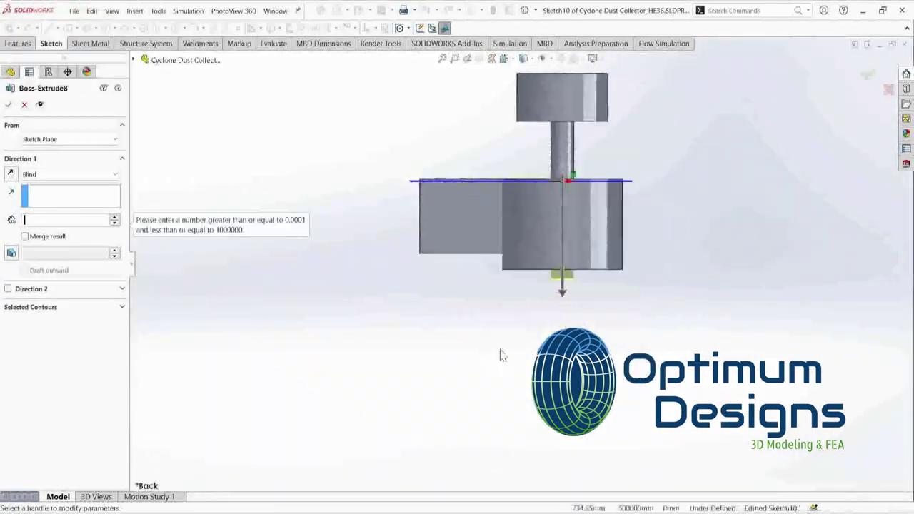
{"action": "scroll", "coordinate": [532, 321], "scroll_direction": "down", "scroll_amount": 5}
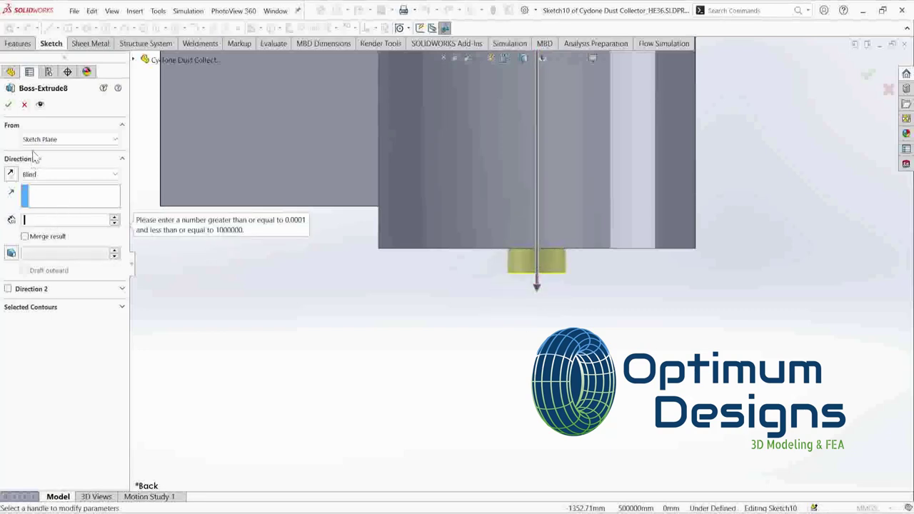
{"action": "type", "text": "1350"}
{"action": "key", "text": "Return"}
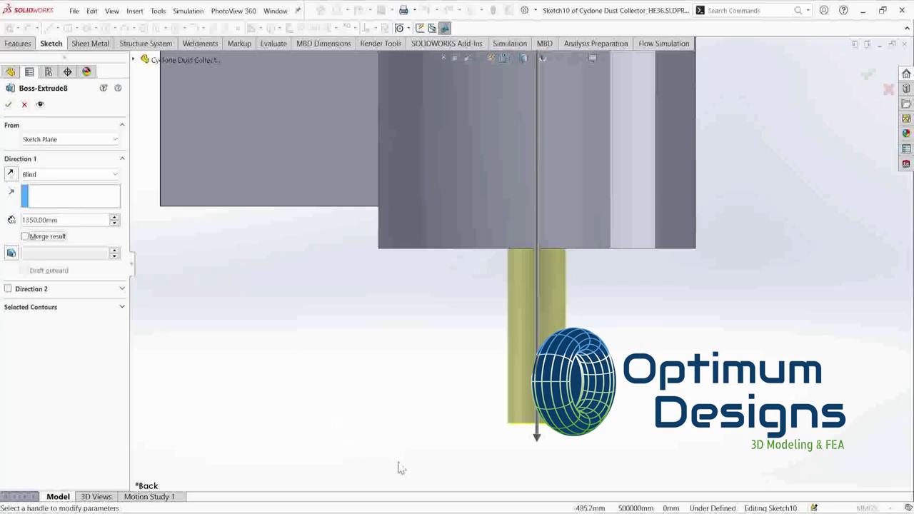
Correct the Boss-Extrude8 depth to 785 mm and confirm
{"action": "left_click_drag", "start_coordinate": [537, 435], "coordinate": [550, 258]}
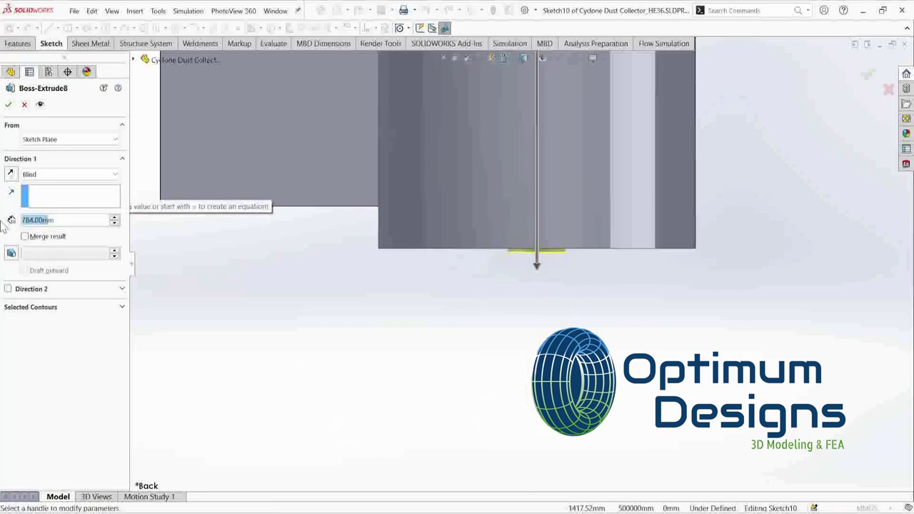
{"action": "type", "text": "785000"}
{"action": "key", "text": "Return"}
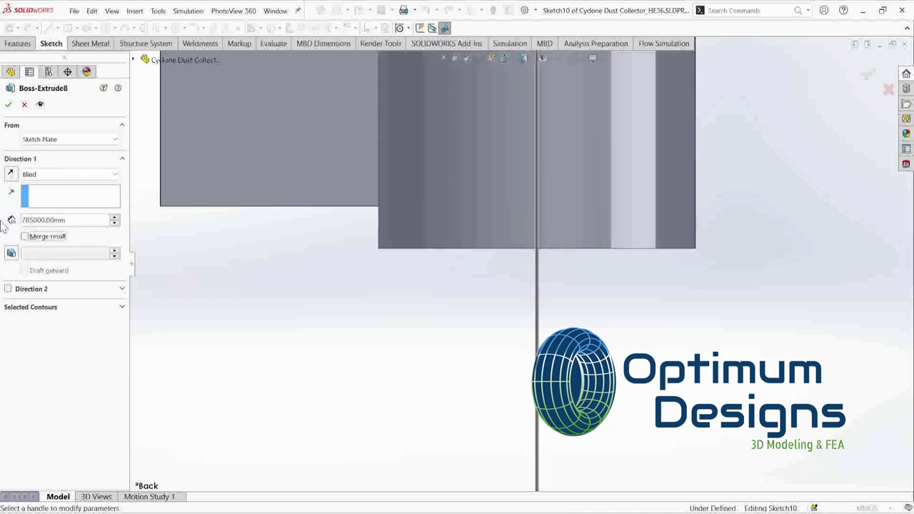
{"action": "type", "text": "785"}
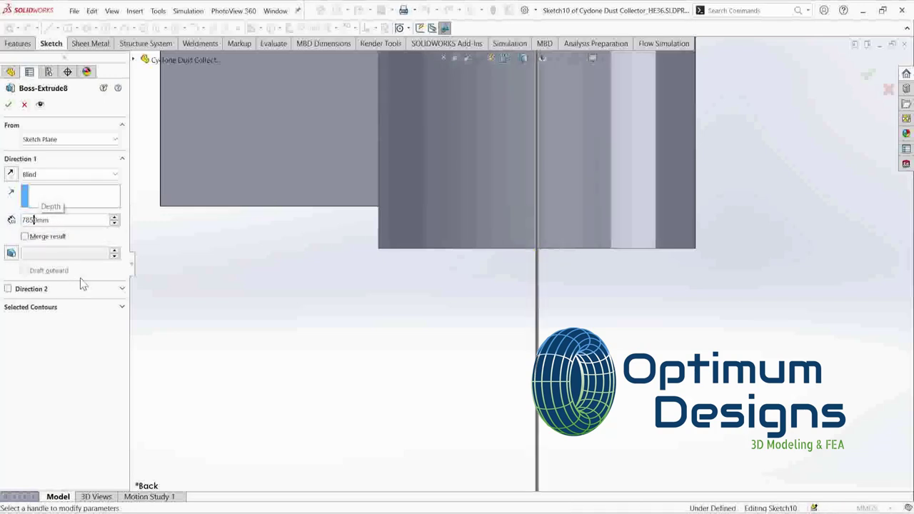
{"action": "key", "text": "Return"}
{"action": "left_click", "coordinate": [8, 104]}
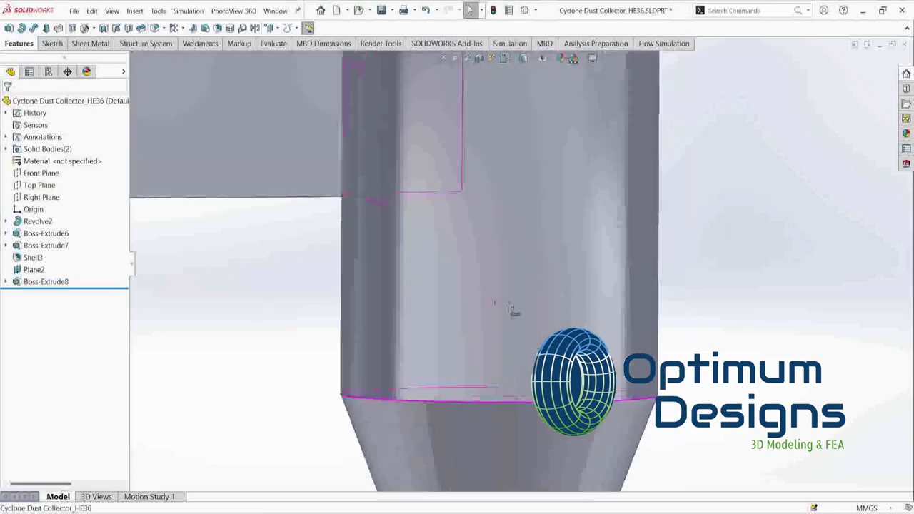
Assign Galvanized Steel as the part's material
{"action": "key", "text": "space"}
{"action": "left_click", "coordinate": [429, 271]}
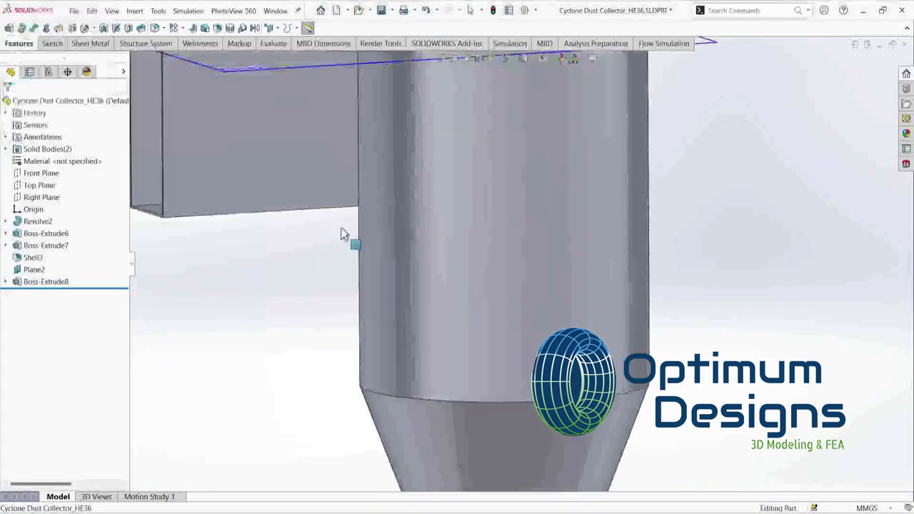
{"action": "right_click", "coordinate": [16, 271]}
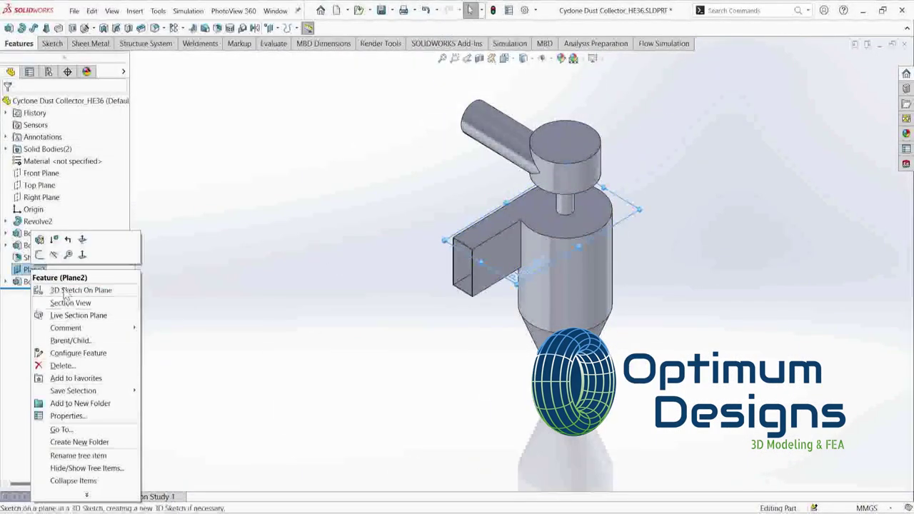
{"action": "key", "text": "Escape"}
{"action": "right_click", "coordinate": [64, 162]}
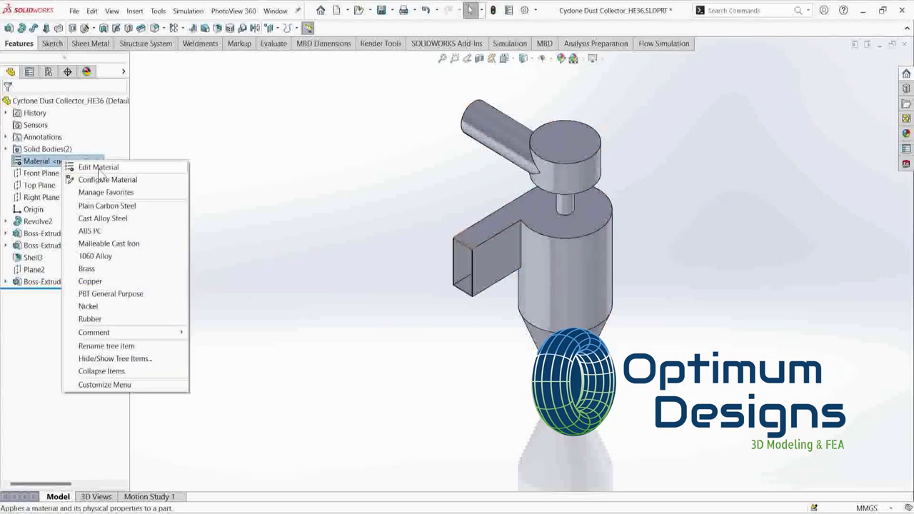
{"action": "left_click", "coordinate": [99, 169]}
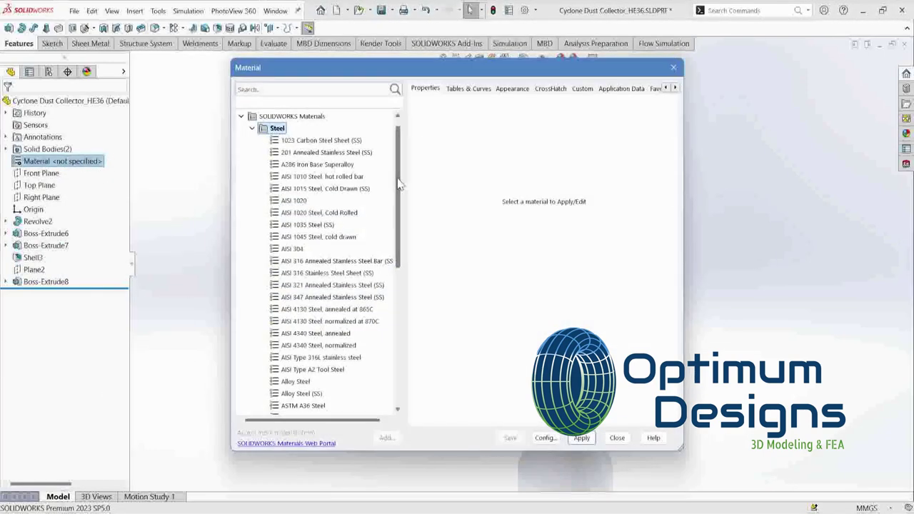
{"action": "left_click_drag", "start_coordinate": [398, 185], "coordinate": [398, 225]}
{"action": "left_click", "coordinate": [330, 380]}
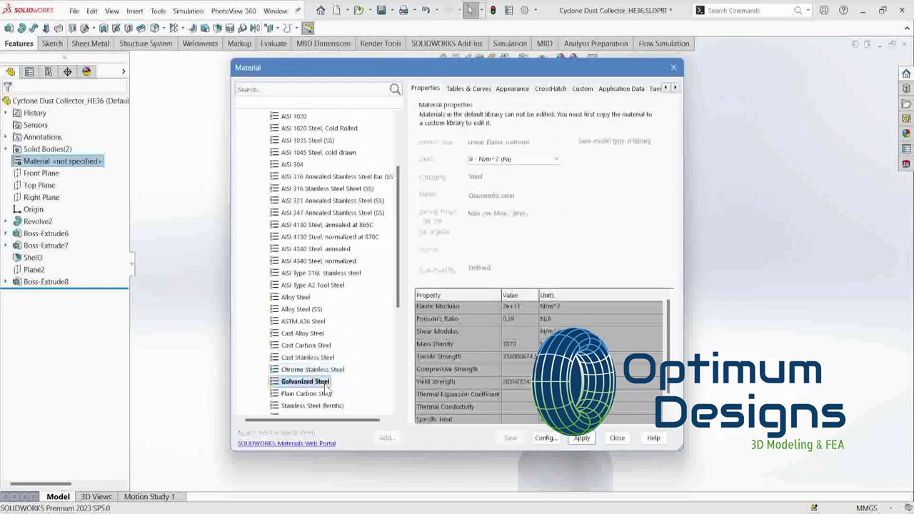
{"action": "left_click", "coordinate": [513, 88]}
{"action": "left_click", "coordinate": [582, 438]}
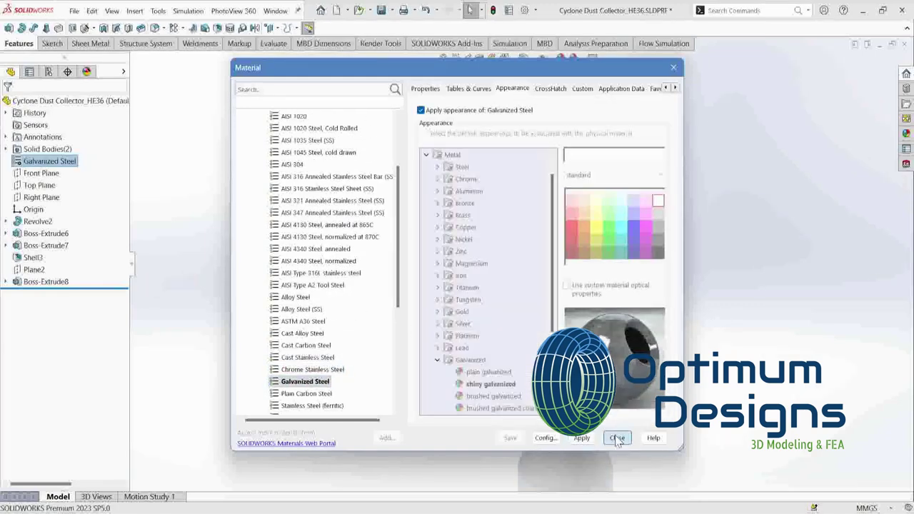
{"action": "left_click", "coordinate": [617, 438]}
Collapse the feature tree and reorient the model to isometric
{"action": "left_click", "coordinate": [132, 265]}
{"action": "key", "text": "space"}
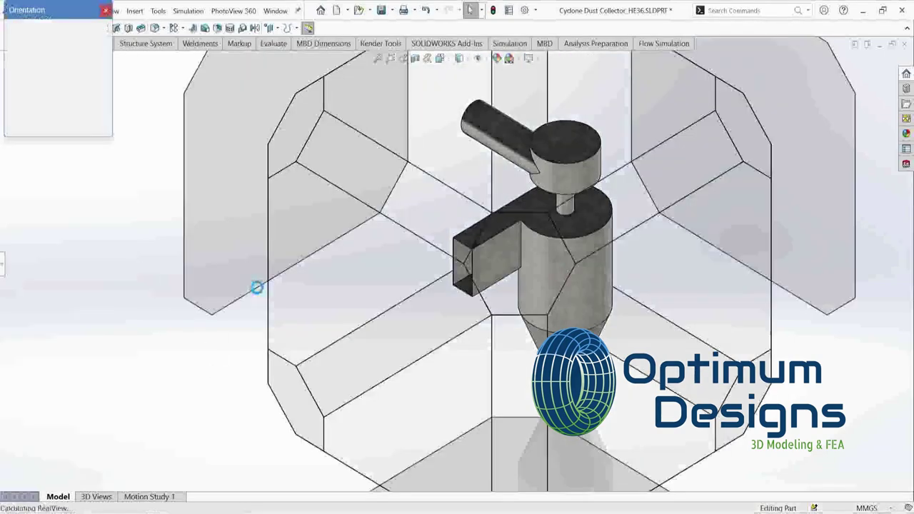
{"action": "left_click", "coordinate": [349, 330]}
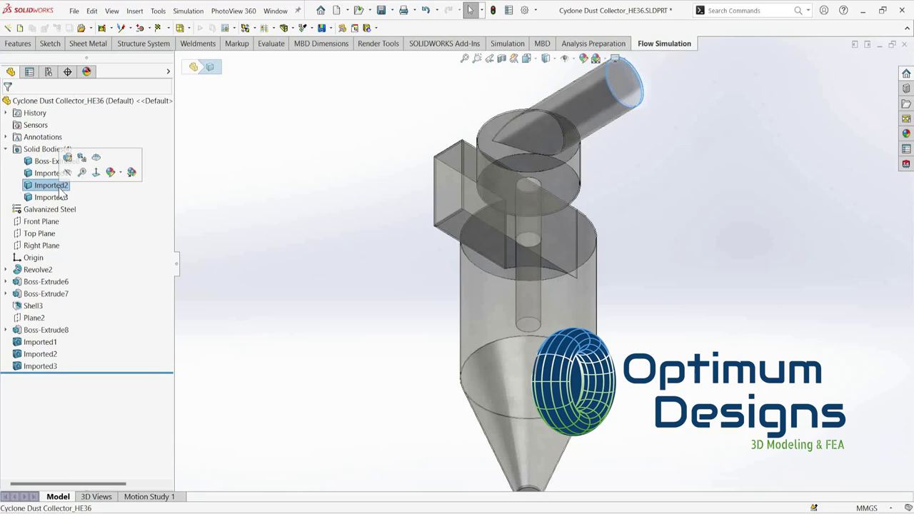
Launch the Flow Simulation Wizard for project 'Cyclone Dust Separator' with a study comment
{"action": "left_click", "coordinate": [61, 198]}
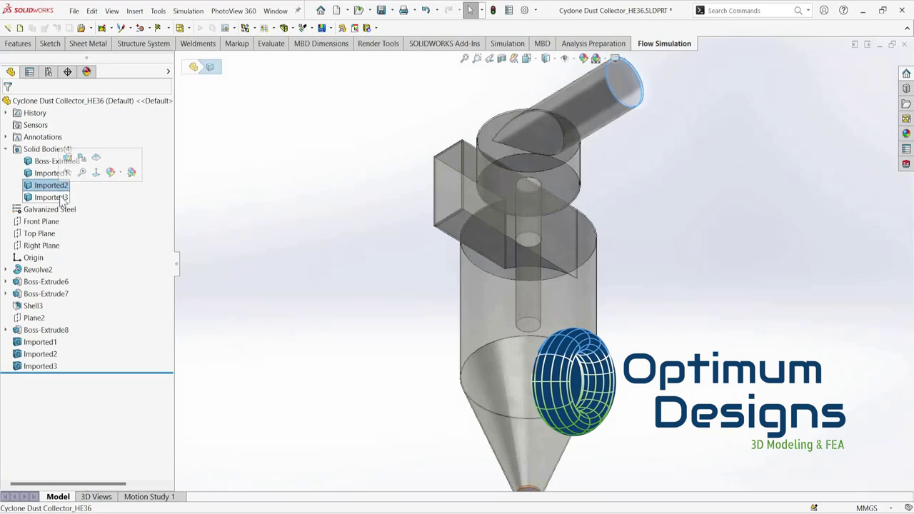
{"action": "left_click", "coordinate": [245, 294]}
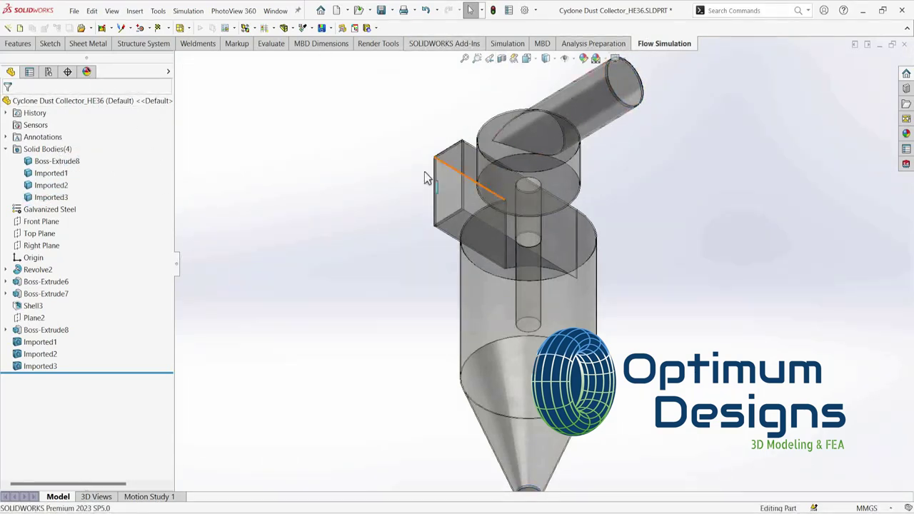
{"action": "left_click", "coordinate": [368, 28]}
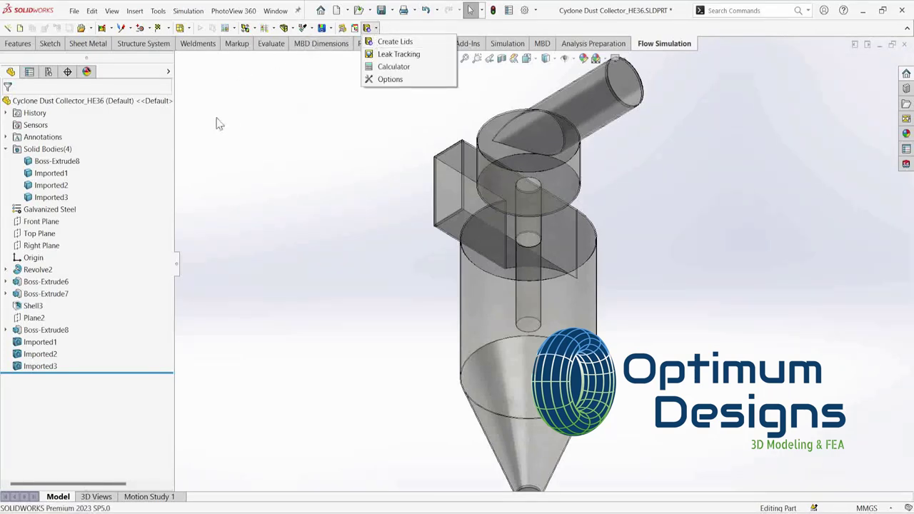
{"action": "left_click", "coordinate": [6, 28]}
{"action": "type", "text": "Flow Simulation for d"}
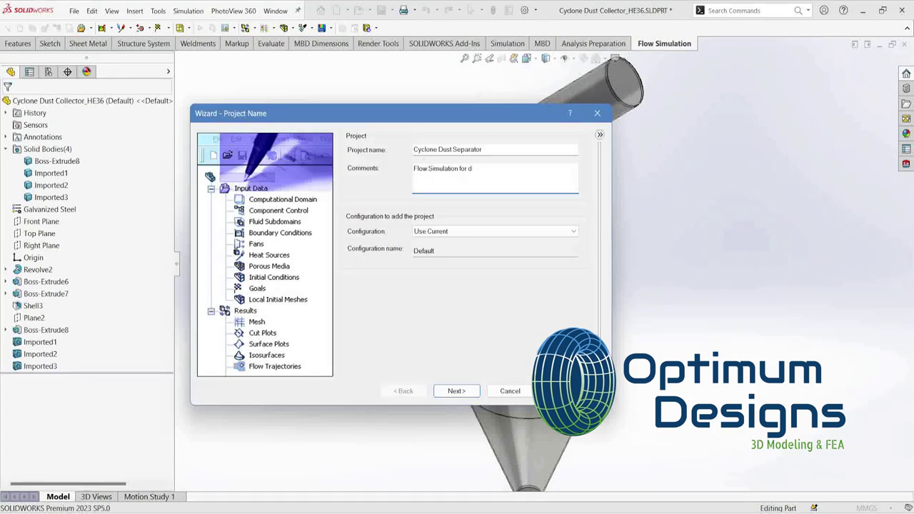
{"action": "type", "text": "usat"}
{"action": "type", "text": "side a cyclone separator"}
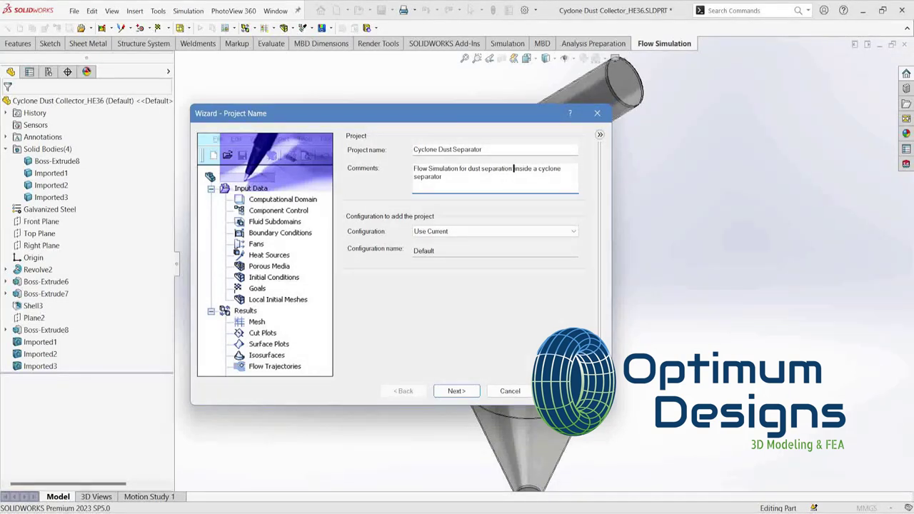
Set the unit system's temperature unit to degrees Celsius
{"action": "left_click", "coordinate": [454, 391]}
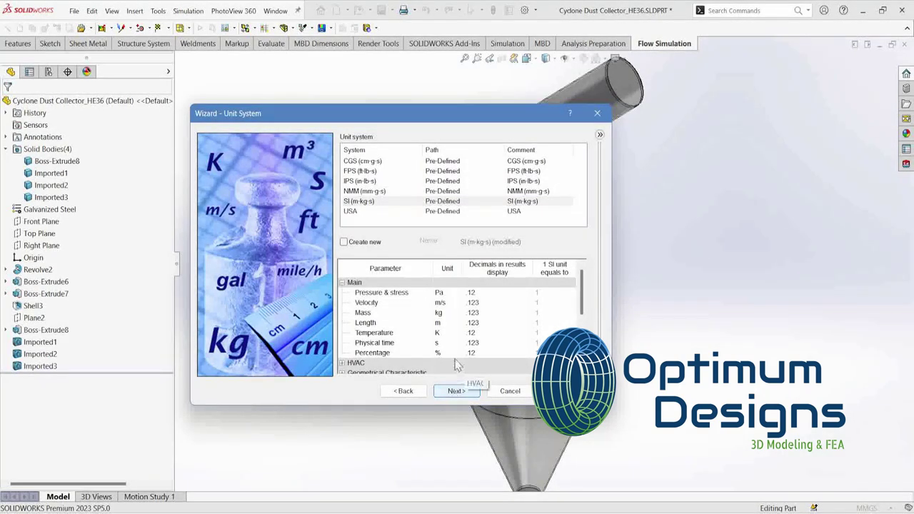
{"action": "left_click", "coordinate": [452, 333]}
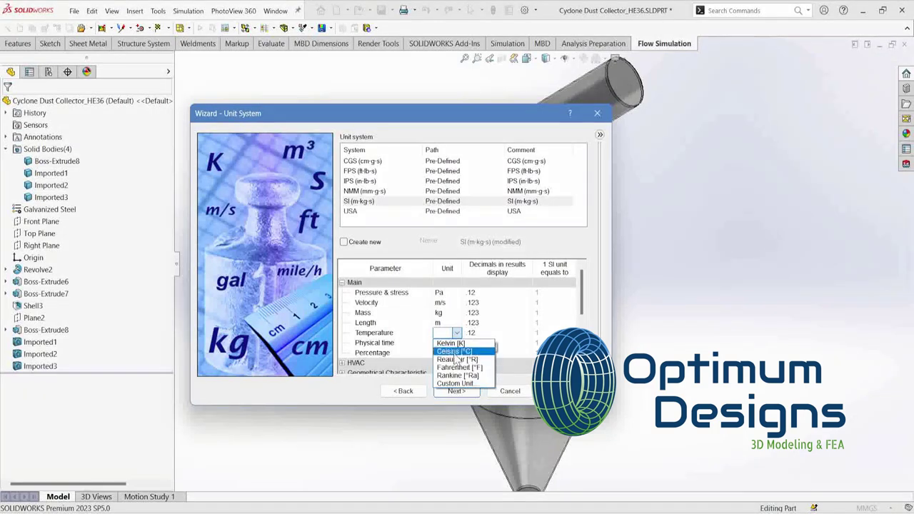
{"action": "left_click", "coordinate": [456, 353]}
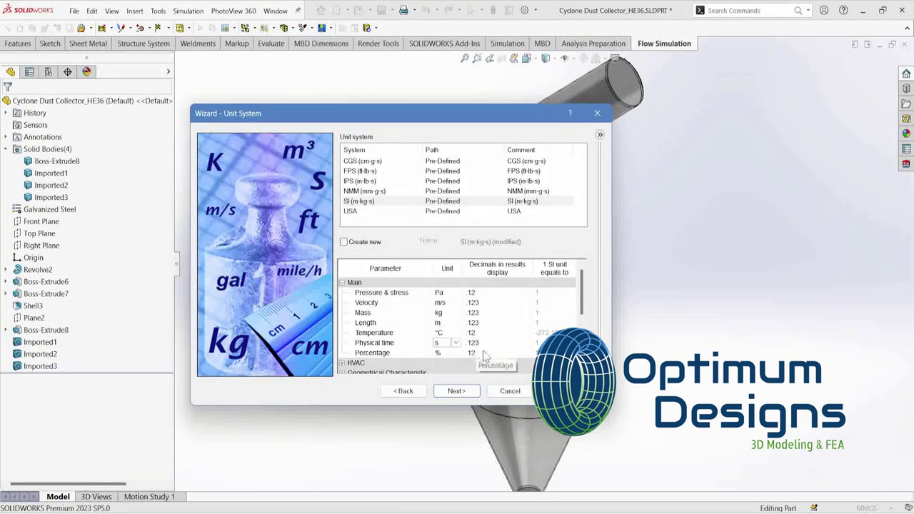
{"action": "scroll", "coordinate": [582, 325], "scroll_direction": "down", "scroll_amount": 1}
{"action": "scroll", "coordinate": [582, 325], "scroll_direction": "down", "scroll_amount": 1}
{"action": "scroll", "coordinate": [582, 325], "scroll_direction": "down", "scroll_amount": 1}
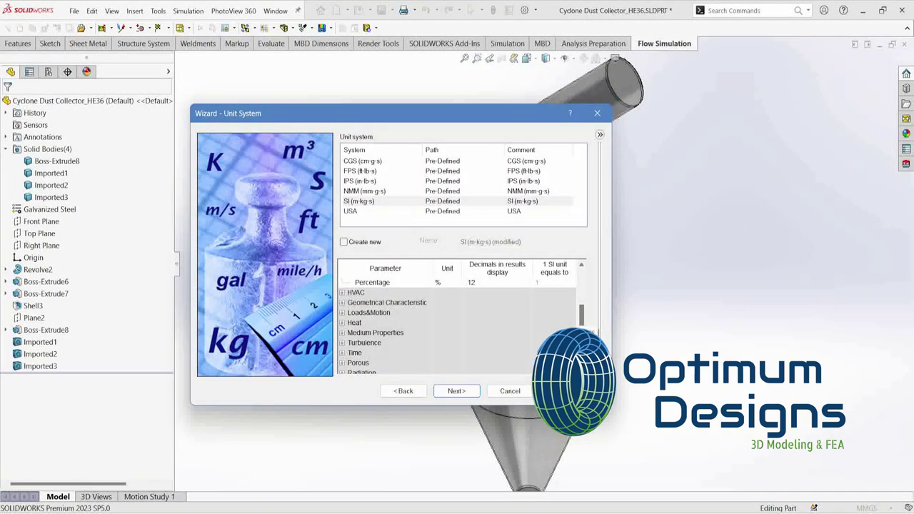
{"action": "scroll", "coordinate": [582, 325], "scroll_direction": "down", "scroll_amount": 1}
{"action": "scroll", "coordinate": [582, 325], "scroll_direction": "down", "scroll_amount": 1}
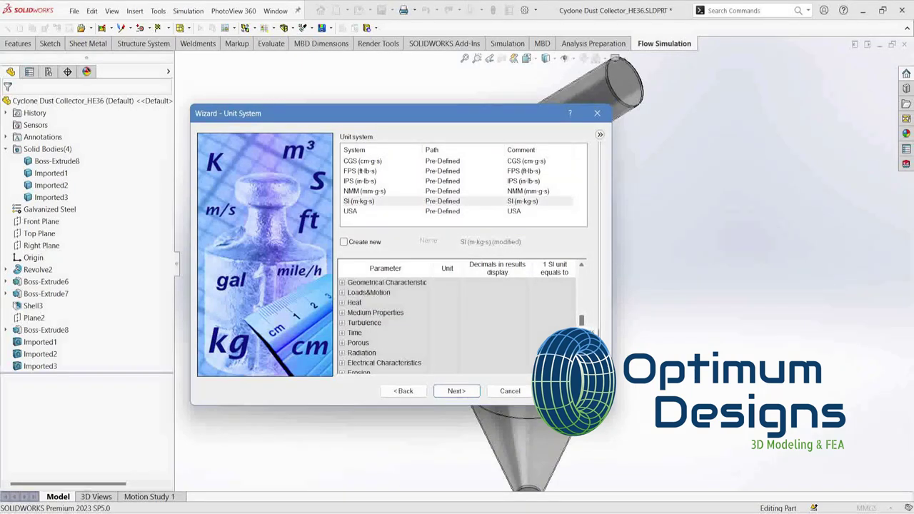
{"action": "left_click", "coordinate": [456, 391]}
Enable gravity with Z 0 and Y -9.81 m/s², keeping the External analysis type
{"action": "left_click", "coordinate": [470, 180]}
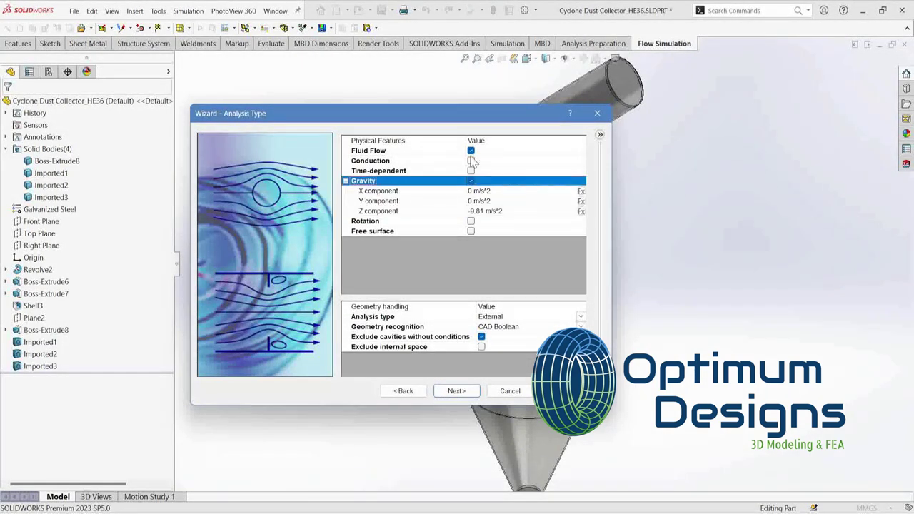
{"action": "left_click_drag", "start_coordinate": [485, 113], "coordinate": [307, 125]}
{"action": "left_click", "coordinate": [278, 205]}
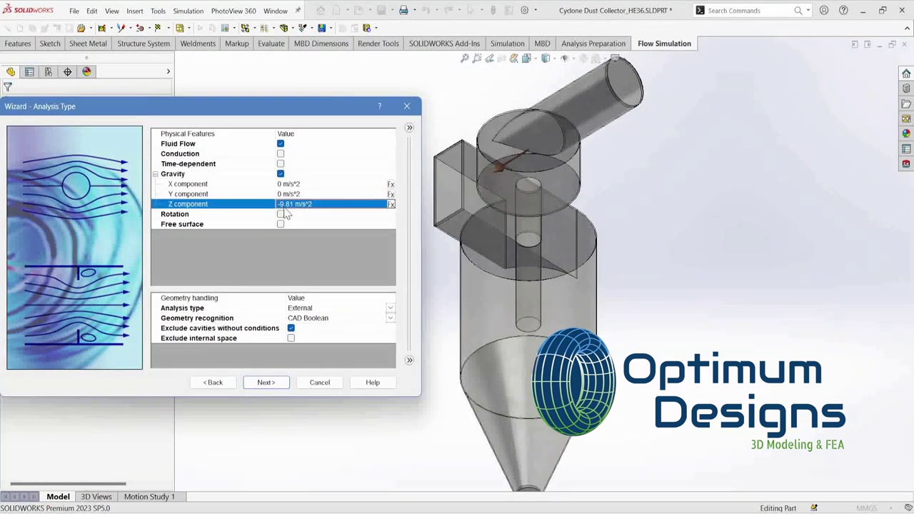
{"action": "left_click", "coordinate": [289, 193]}
{"action": "type", "text": "-9.81"}
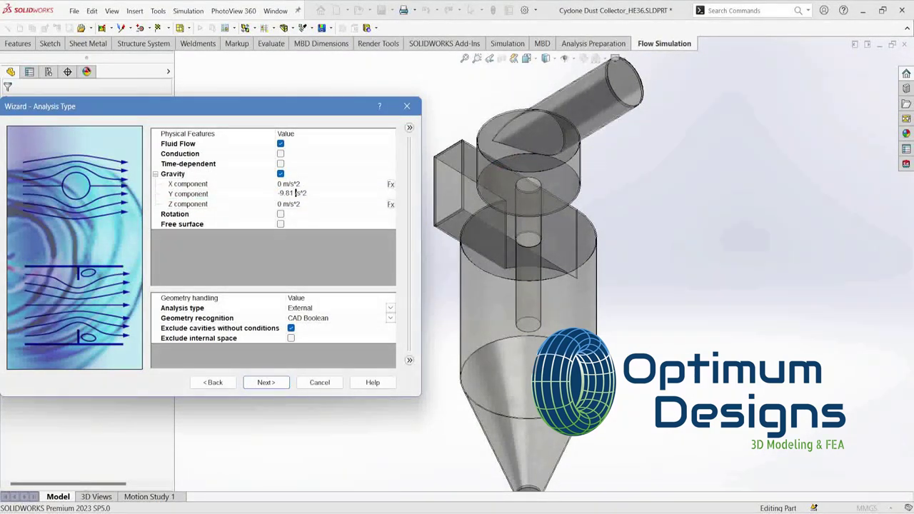
{"action": "key", "text": "Return"}
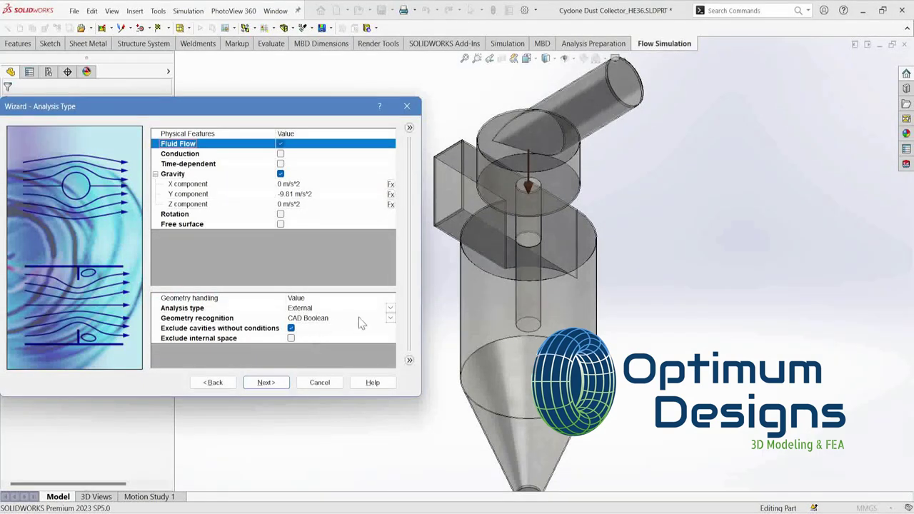
{"action": "left_click", "coordinate": [389, 307]}
{"action": "left_click", "coordinate": [389, 308]}
{"action": "left_click", "coordinate": [307, 319]}
Add Air from the predefined gases as the project fluid
{"action": "left_click", "coordinate": [266, 382]}
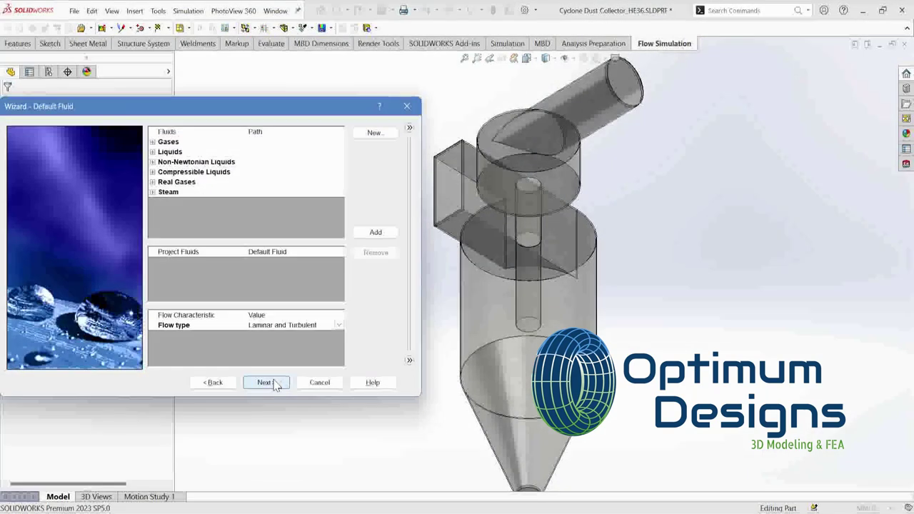
{"action": "left_click", "coordinate": [152, 141]}
{"action": "left_click", "coordinate": [185, 173]}
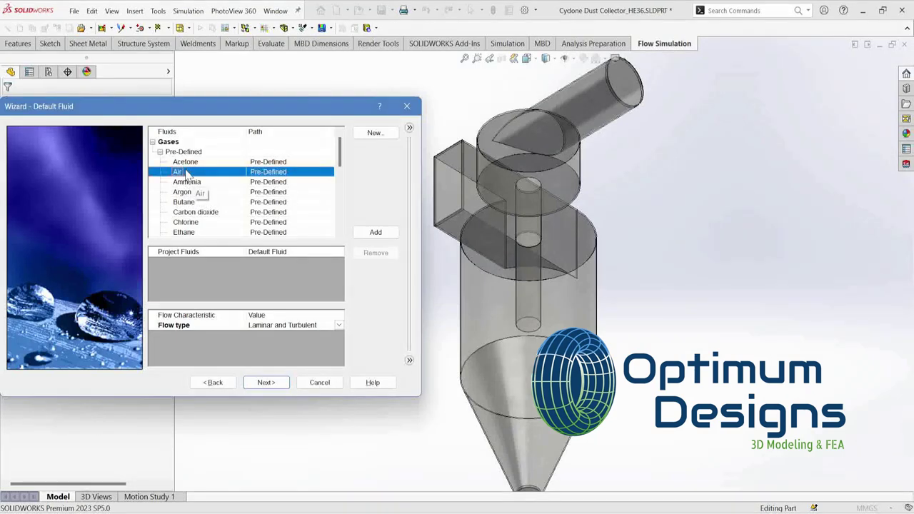
{"action": "left_click", "coordinate": [374, 233]}
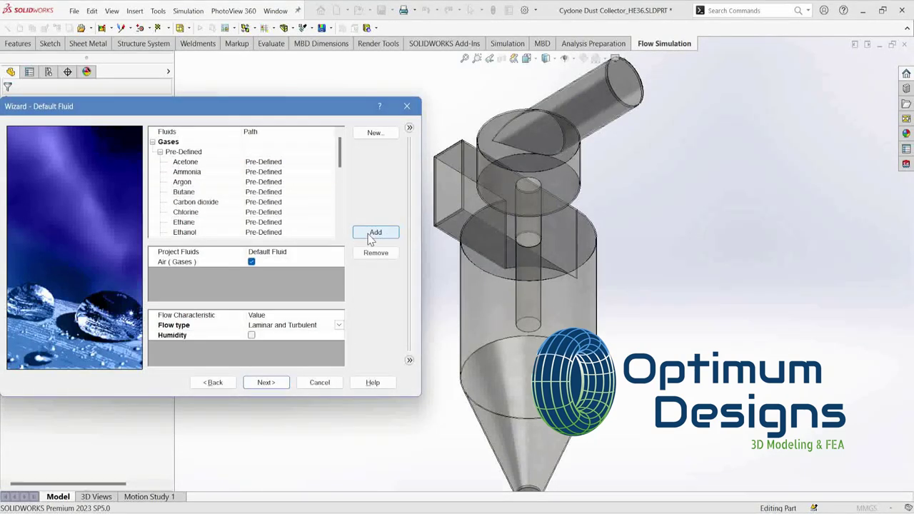
Set the initial temperature to 35 °C and finish the Cyclone Dust Separator project
{"action": "left_click", "coordinate": [263, 382]}
{"action": "left_click", "coordinate": [263, 382]}
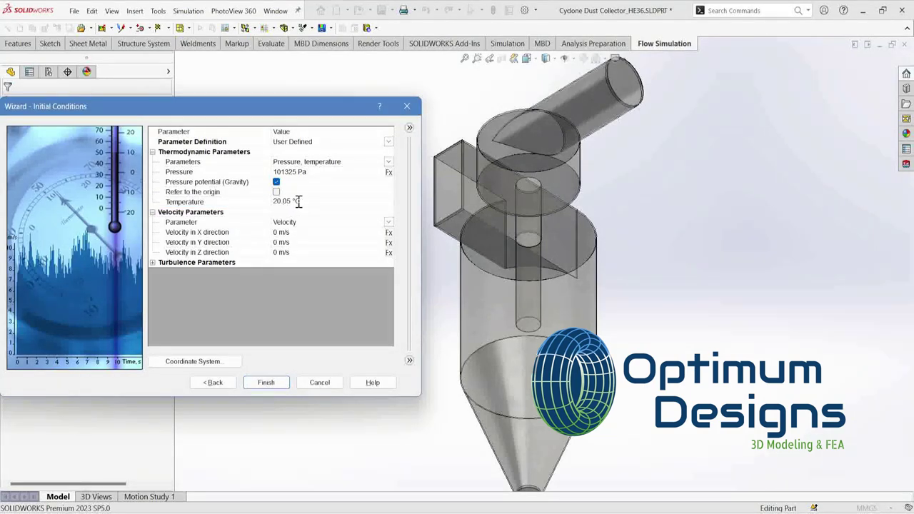
{"action": "left_click", "coordinate": [303, 225]}
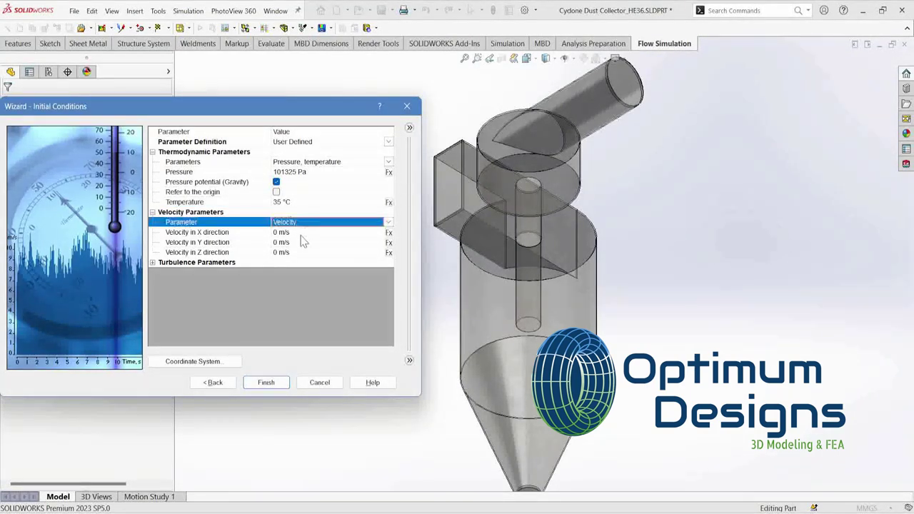
{"action": "left_click", "coordinate": [265, 382]}
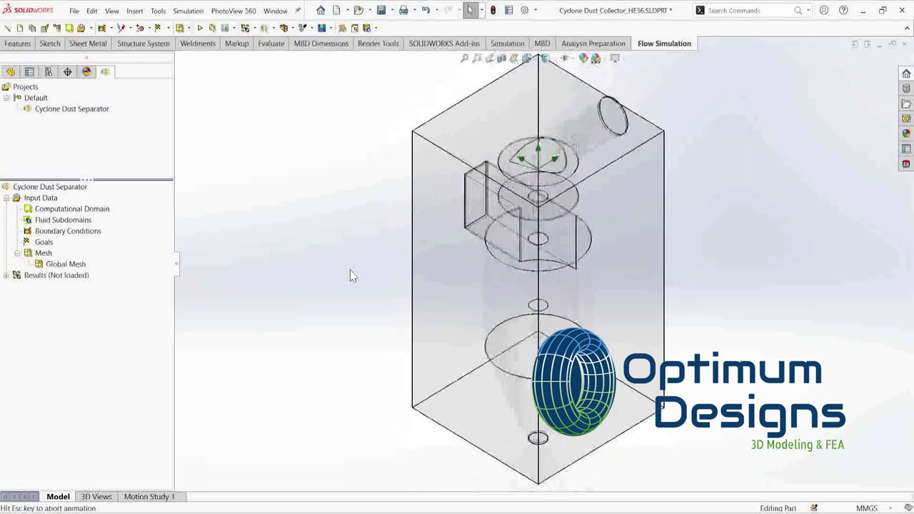
{"action": "key", "text": "space"}
Start a new boundary condition on the end face of the rectangular inlet duct
{"action": "left_click", "coordinate": [333, 322]}
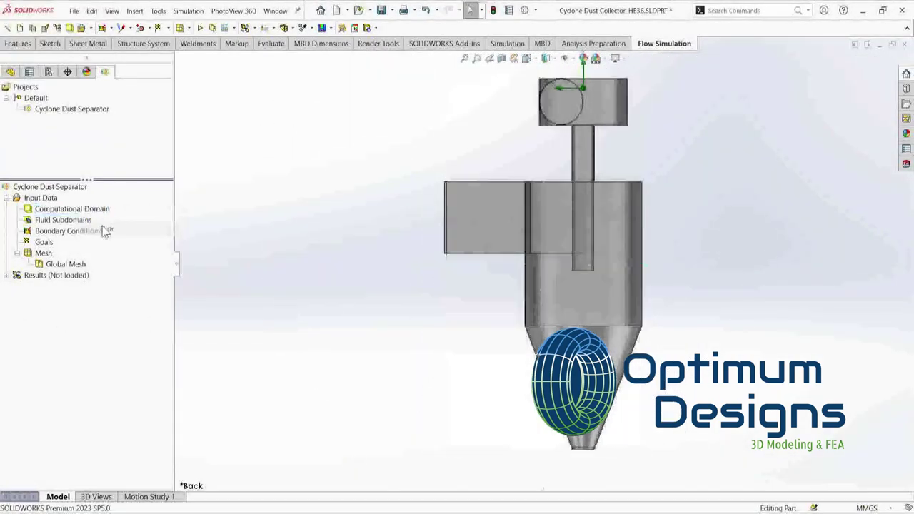
{"action": "left_click", "coordinate": [58, 233]}
{"action": "right_click", "coordinate": [58, 237]}
{"action": "left_click", "coordinate": [93, 238]}
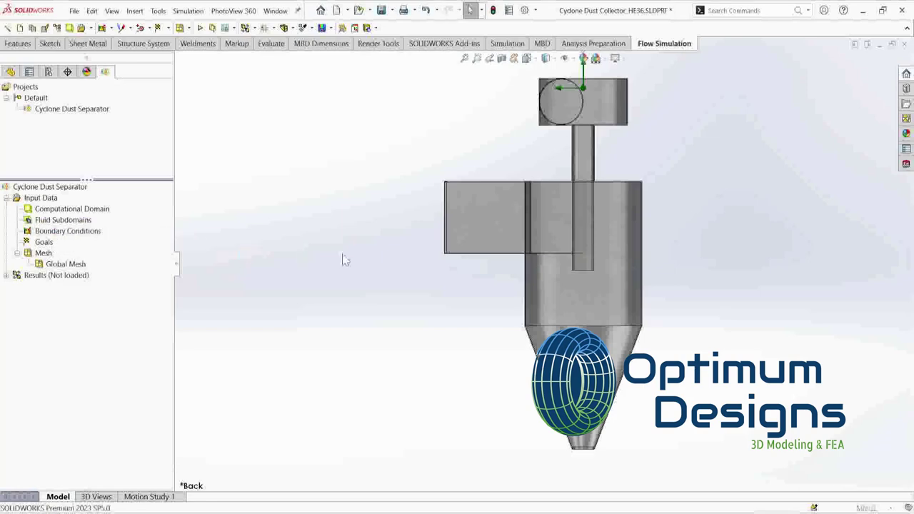
{"action": "mouse_move", "coordinate": [421, 269]}
{"action": "middle_mouse_down"}
{"action": "mouse_move", "coordinate": [477, 207]}
{"action": "mouse_move", "coordinate": [465, 205]}
{"action": "middle_mouse_up"}
{"action": "scroll", "coordinate": [477, 207], "scroll_direction": "down", "scroll_amount": 5}
{"action": "right_click", "coordinate": [464, 203]}
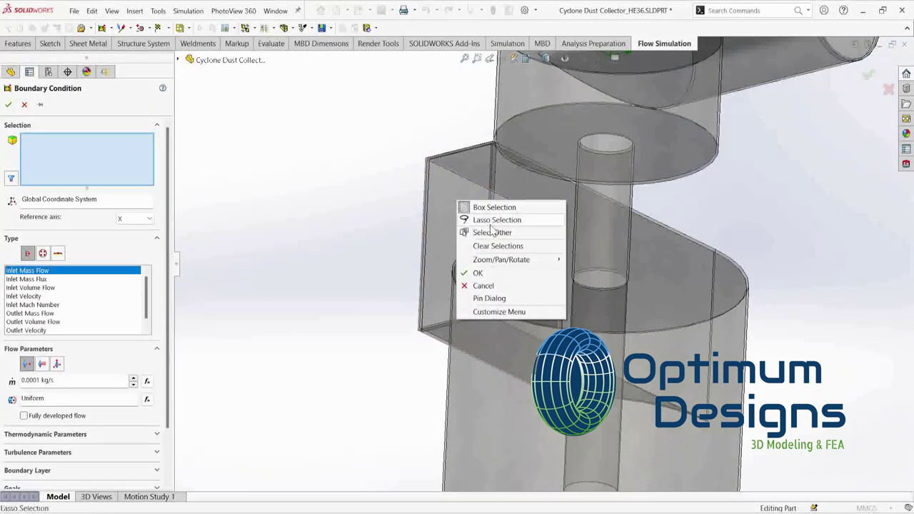
{"action": "left_click", "coordinate": [490, 234]}
{"action": "left_click", "coordinate": [523, 262]}
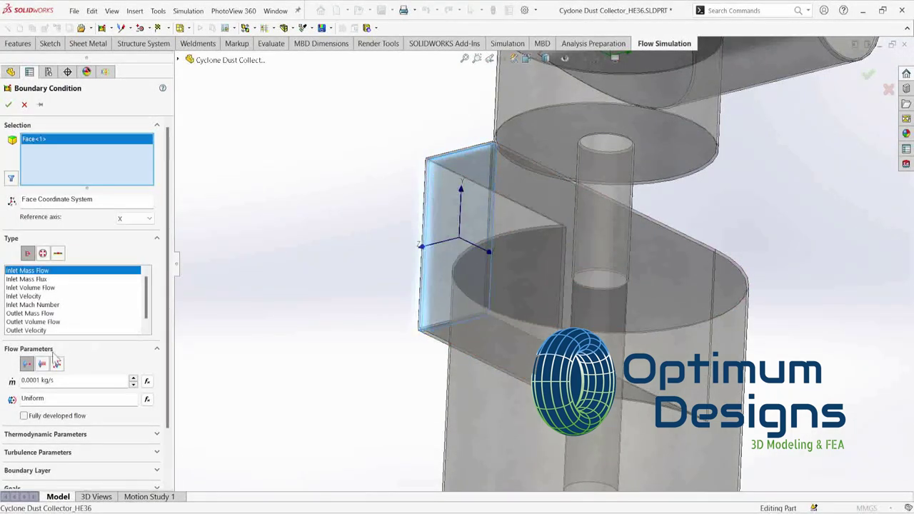
Make it an Inlet Velocity of 50 m/s and apply it
{"action": "left_click", "coordinate": [39, 296]}
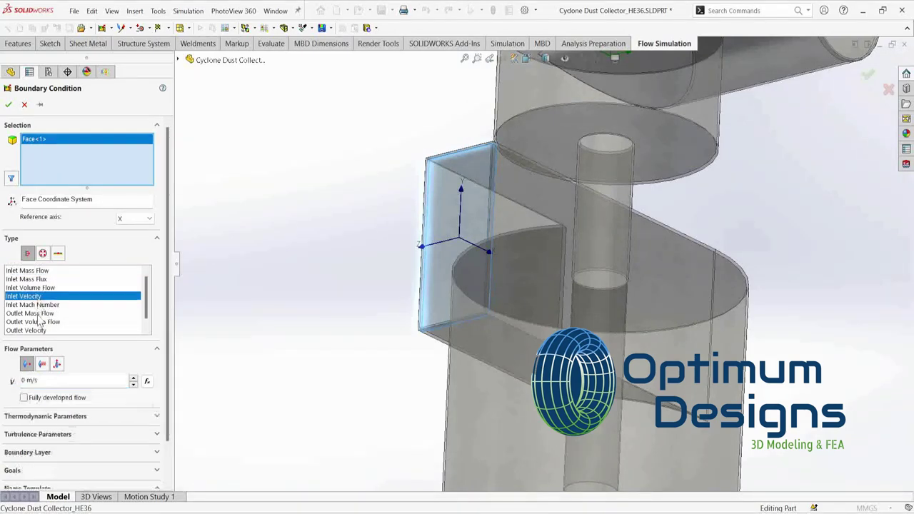
{"action": "double_click", "coordinate": [25, 381]}
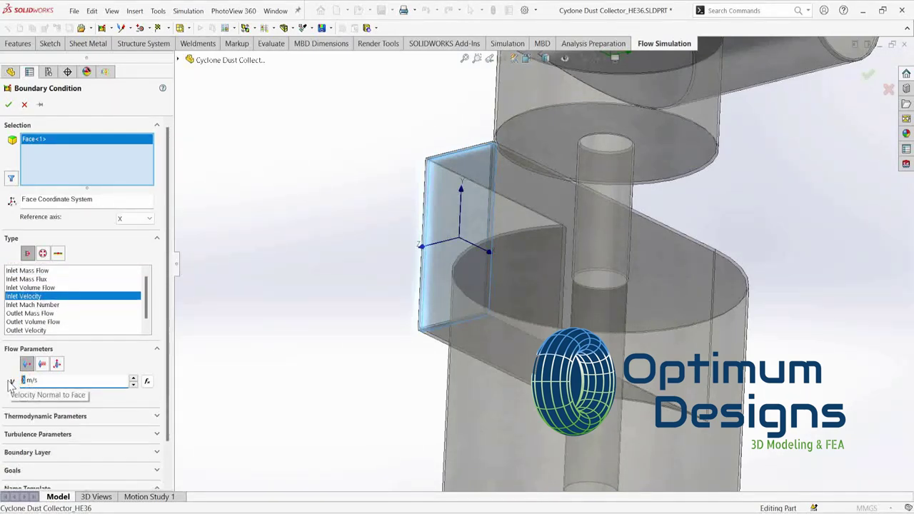
{"action": "type", "text": "5"}
{"action": "key", "text": "Return"}
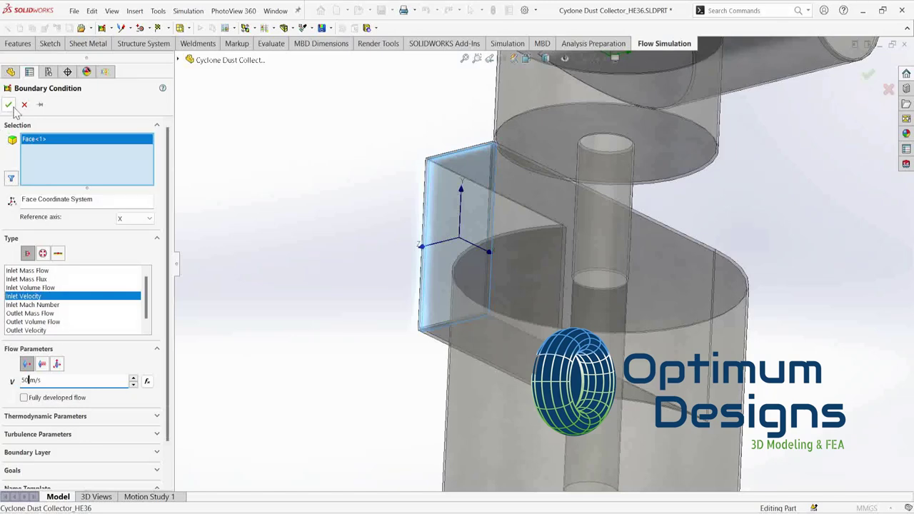
{"action": "left_click", "coordinate": [9, 106]}
Start a new Environment Pressure opening boundary condition
{"action": "right_click", "coordinate": [66, 233]}
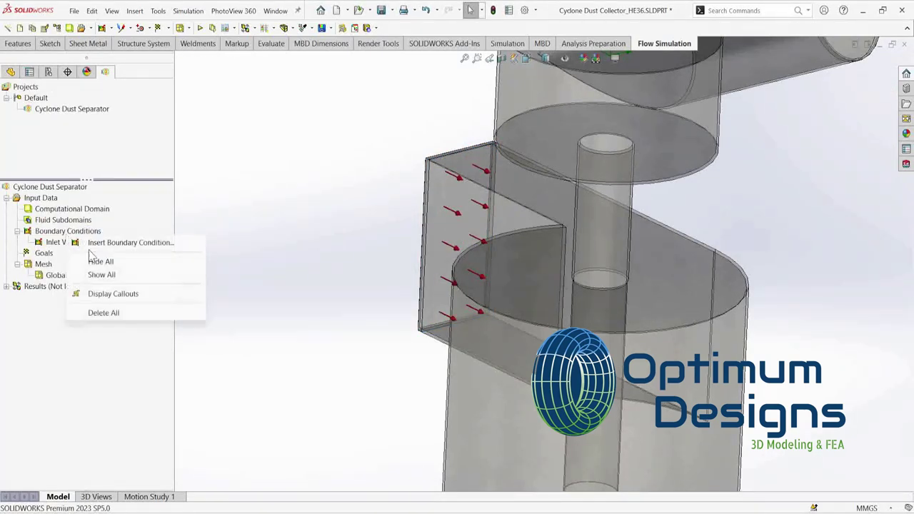
{"action": "left_click", "coordinate": [92, 243]}
{"action": "left_click", "coordinate": [43, 253]}
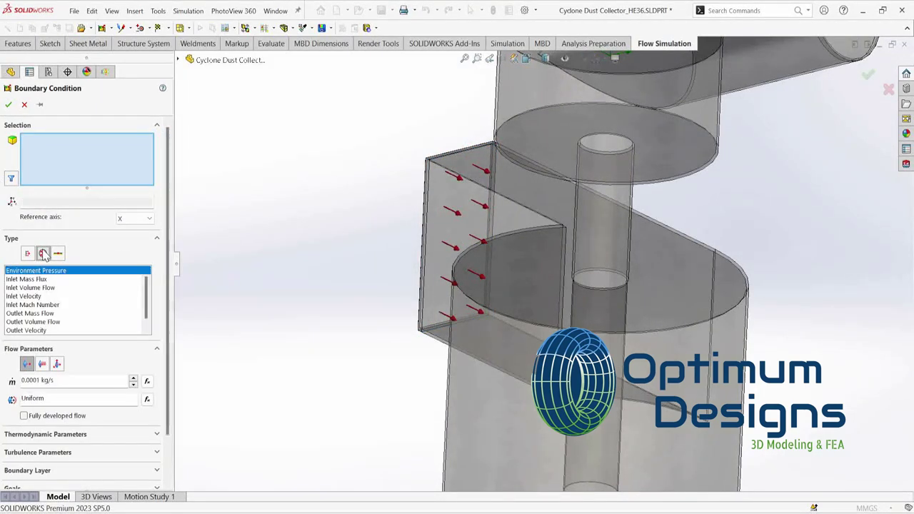
{"action": "scroll", "coordinate": [581, 193], "scroll_direction": "up", "scroll_amount": 3}
{"action": "mouse_move", "coordinate": [581, 193]}
{"action": "middle_mouse_down"}
{"action": "mouse_move", "coordinate": [803, 110]}
{"action": "mouse_move", "coordinate": [819, 147]}
{"action": "middle_mouse_up"}
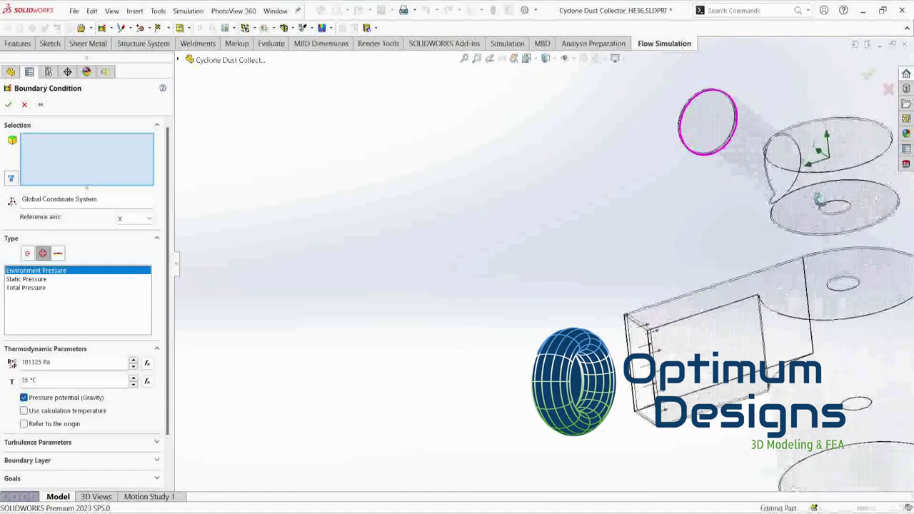
{"action": "scroll", "coordinate": [822, 151], "scroll_direction": "down", "scroll_amount": 3}
{"action": "scroll", "coordinate": [545, 200], "scroll_direction": "down", "scroll_amount": 3}
{"action": "scroll", "coordinate": [545, 200], "scroll_direction": "down", "scroll_amount": 2}
Assign it to the end face of the angled outlet pipe and confirm
{"action": "right_click", "coordinate": [546, 201]}
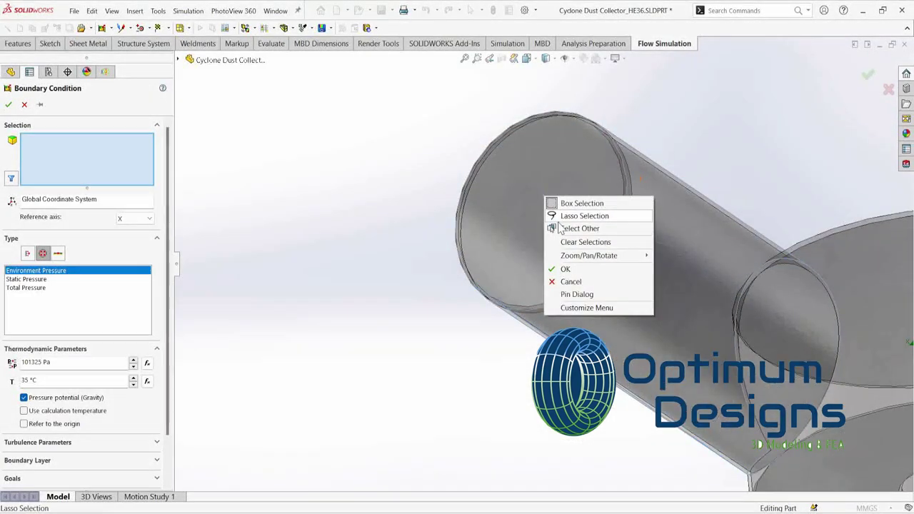
{"action": "left_click", "coordinate": [565, 229]}
{"action": "right_click", "coordinate": [562, 187]}
{"action": "left_click", "coordinate": [586, 215]}
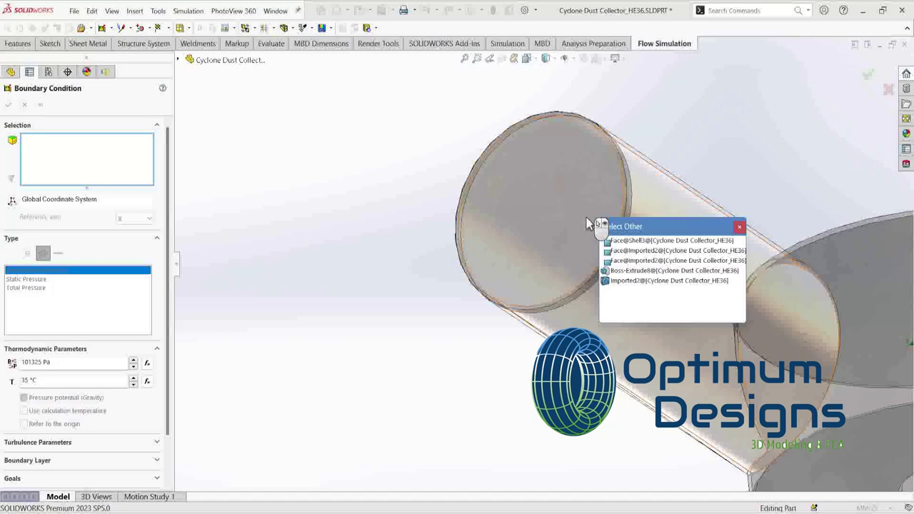
{"action": "left_click", "coordinate": [628, 252]}
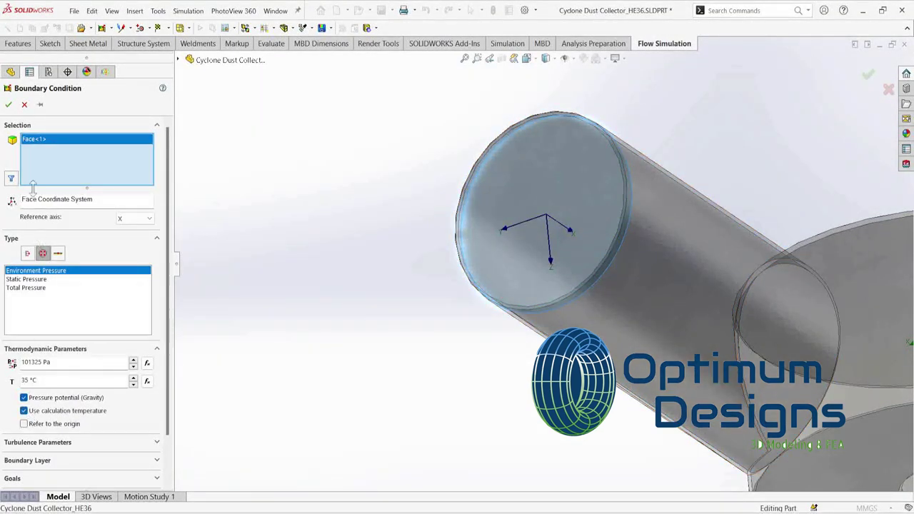
{"action": "left_click", "coordinate": [8, 104]}
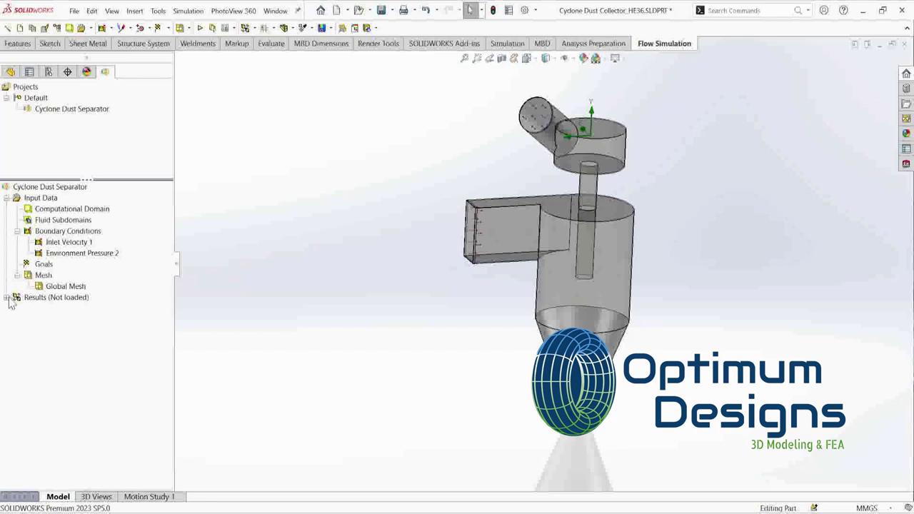
Start new surface goals on the rectangular inlet face
{"action": "right_click", "coordinate": [41, 266]}
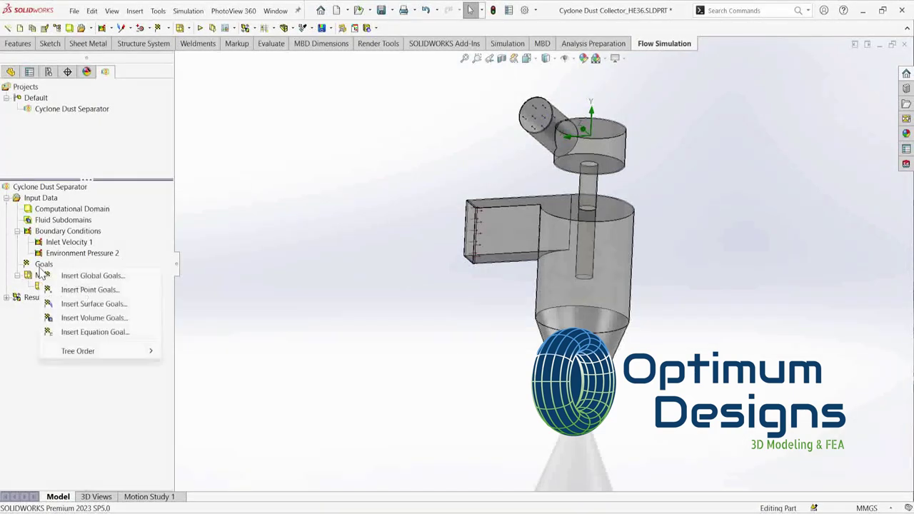
{"action": "left_click", "coordinate": [78, 305]}
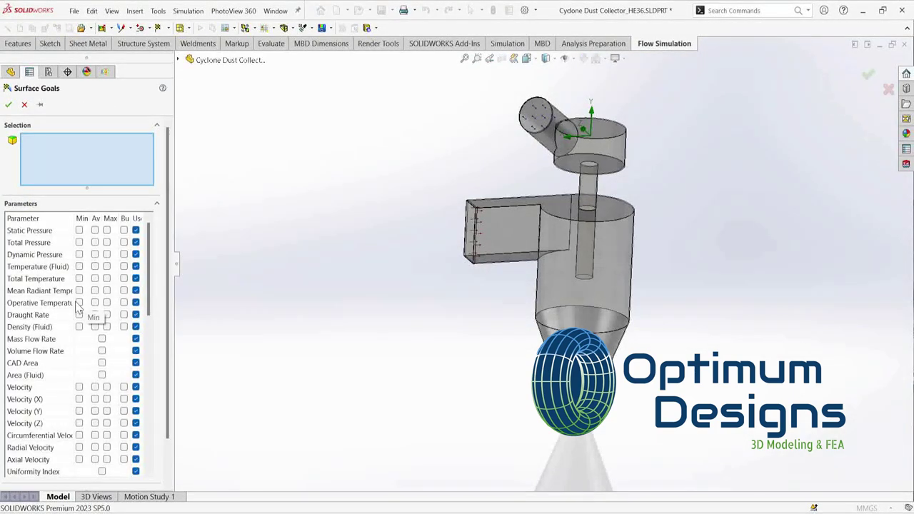
{"action": "mouse_move", "coordinate": [243, 277]}
{"action": "middle_mouse_down"}
{"action": "mouse_move", "coordinate": [360, 218]}
{"action": "mouse_move", "coordinate": [292, 267]}
{"action": "mouse_move", "coordinate": [321, 277]}
{"action": "middle_mouse_up"}
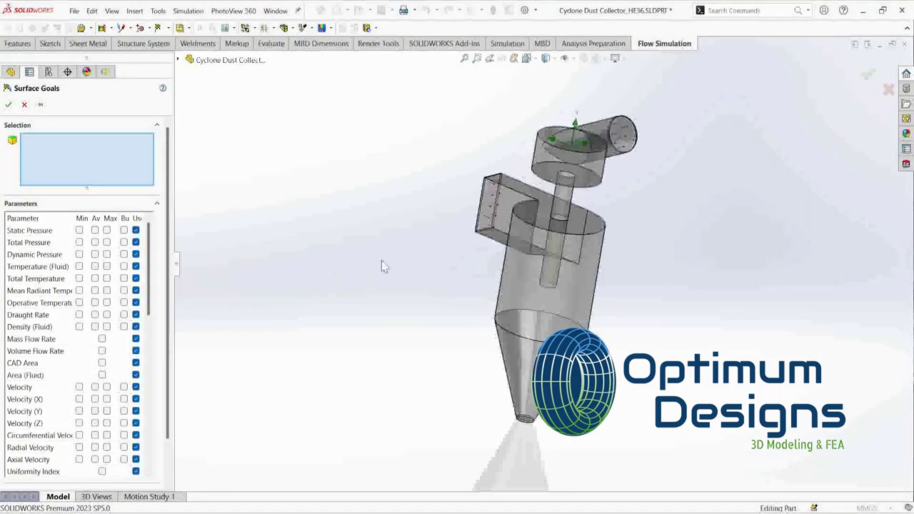
{"action": "scroll", "coordinate": [513, 212], "scroll_direction": "down", "scroll_amount": 5}
{"action": "scroll", "coordinate": [513, 211], "scroll_direction": "down", "scroll_amount": 3}
{"action": "scroll", "coordinate": [476, 200], "scroll_direction": "down", "scroll_amount": 2}
{"action": "right_click", "coordinate": [432, 186]}
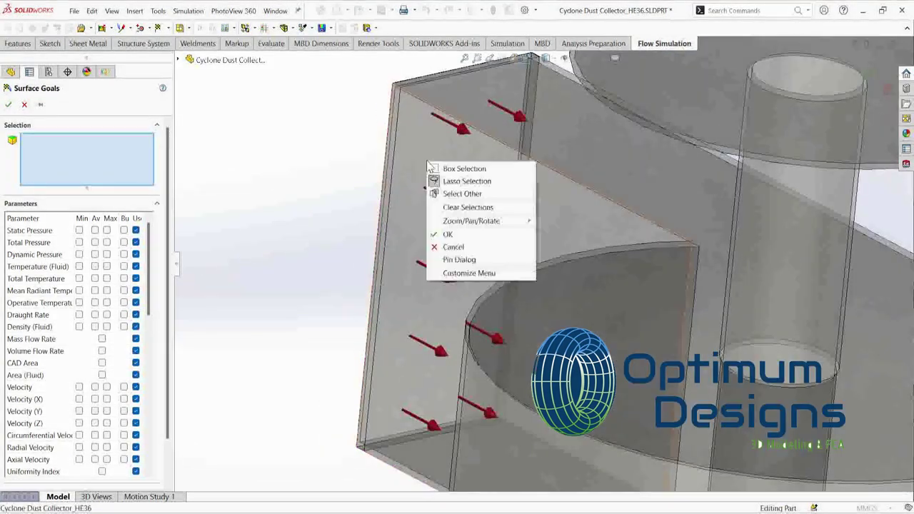
{"action": "left_click", "coordinate": [462, 194]}
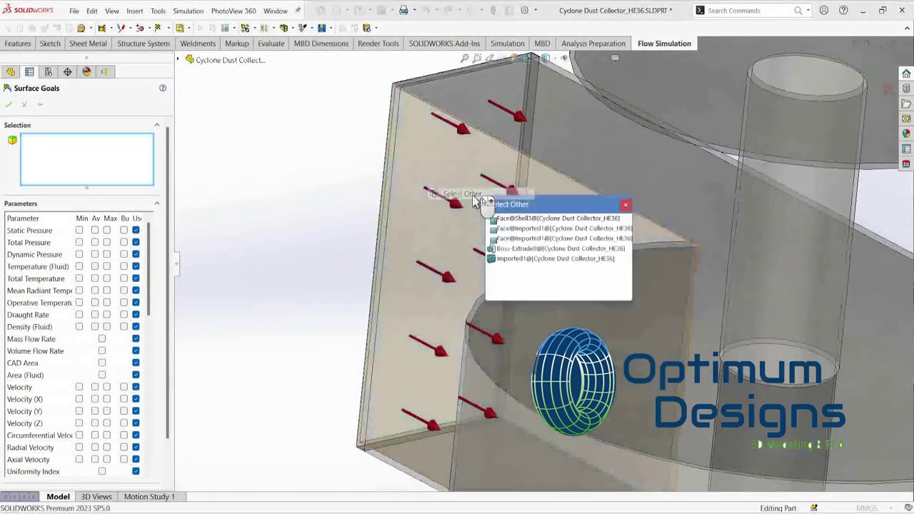
{"action": "left_click", "coordinate": [540, 238]}
{"action": "left_click", "coordinate": [539, 238]}
Track average mass flow rate, volume flow rate, CAD area and fluid area, and confirm
{"action": "left_click", "coordinate": [102, 339]}
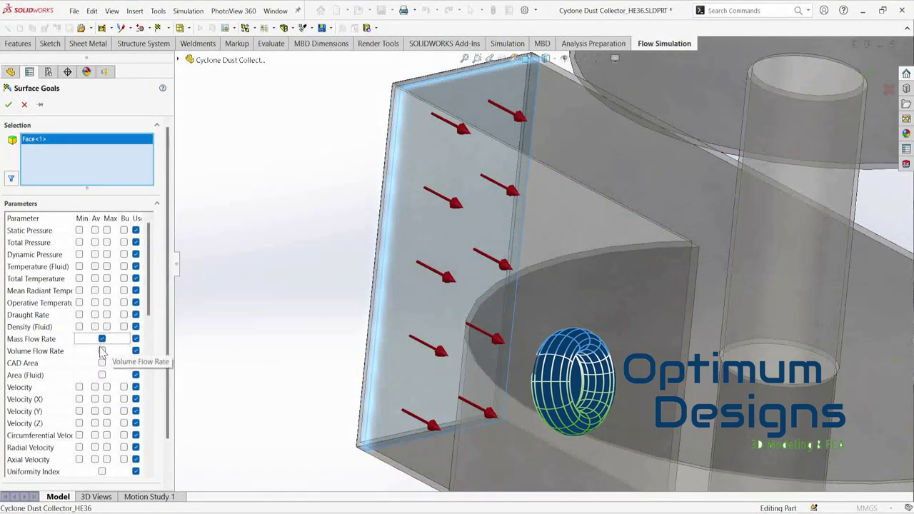
{"action": "left_click", "coordinate": [101, 375]}
{"action": "left_click", "coordinate": [102, 363]}
{"action": "left_click", "coordinate": [101, 350]}
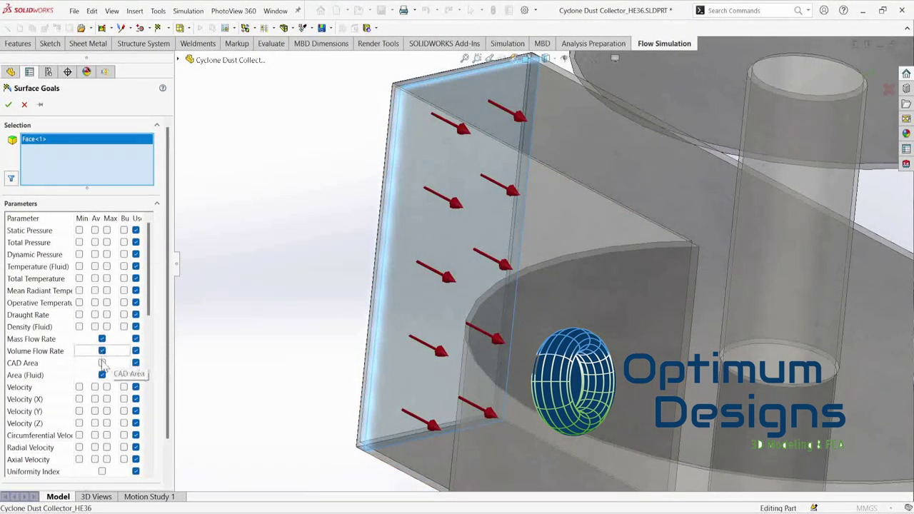
{"action": "left_click", "coordinate": [7, 104]}
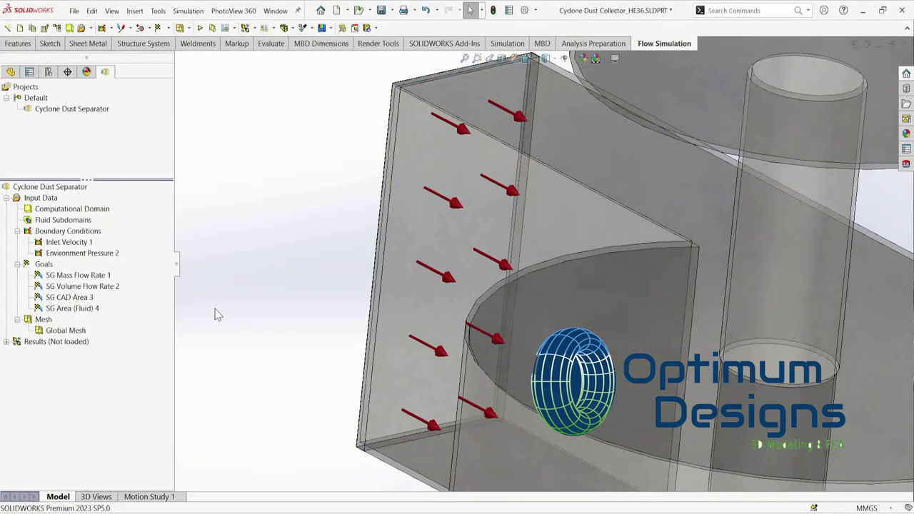
{"action": "left_click", "coordinate": [8, 342]}
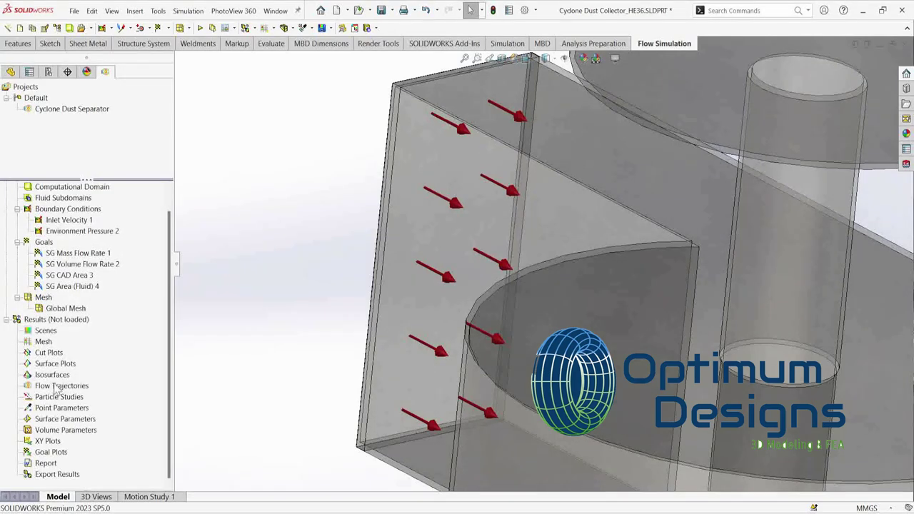
Start a flow trajectory plot seeded from the rectangular inlet face
{"action": "left_click", "coordinate": [89, 395]}
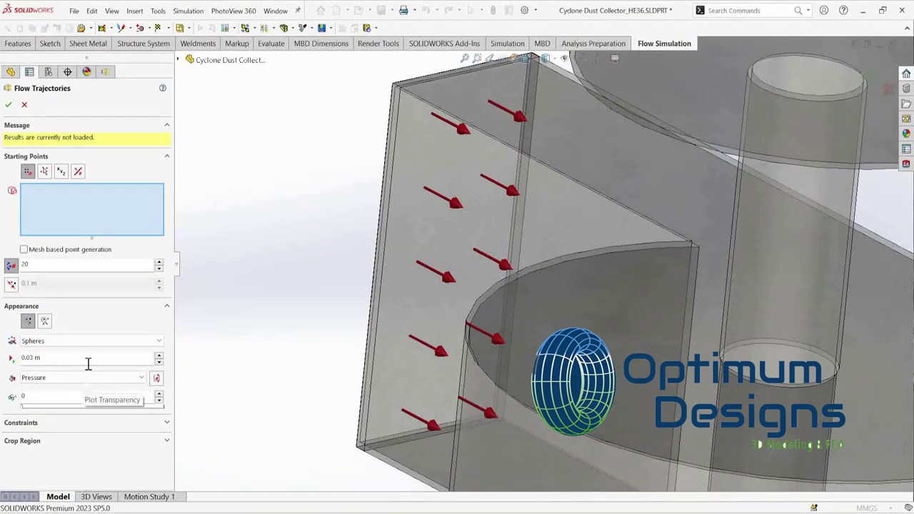
{"action": "right_click", "coordinate": [435, 162]}
{"action": "left_click", "coordinate": [465, 198]}
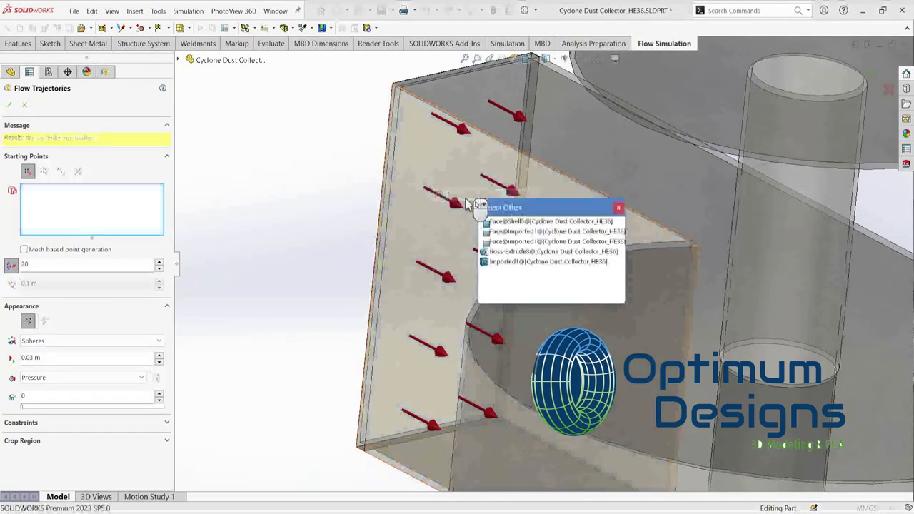
{"action": "left_click", "coordinate": [522, 233]}
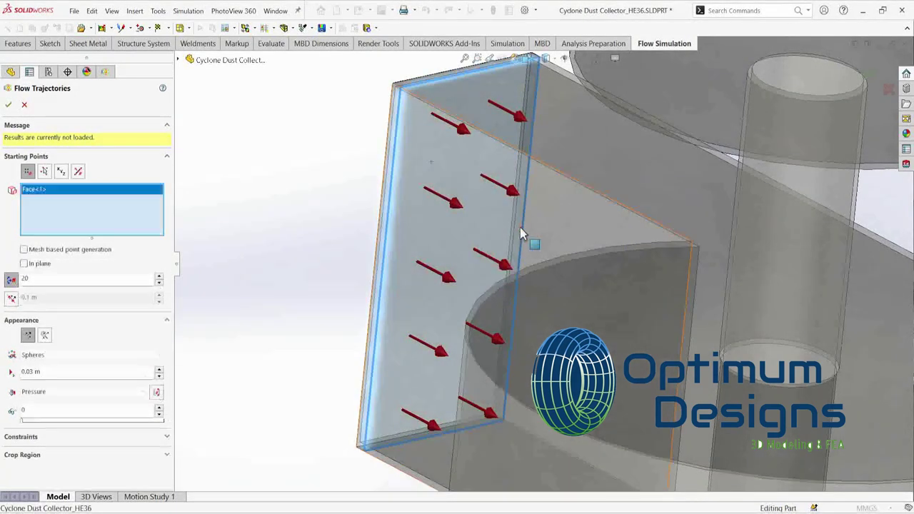
Use 45 starting points shown as spheres, confirm, and view the whole cyclone
{"action": "double_click", "coordinate": [24, 277]}
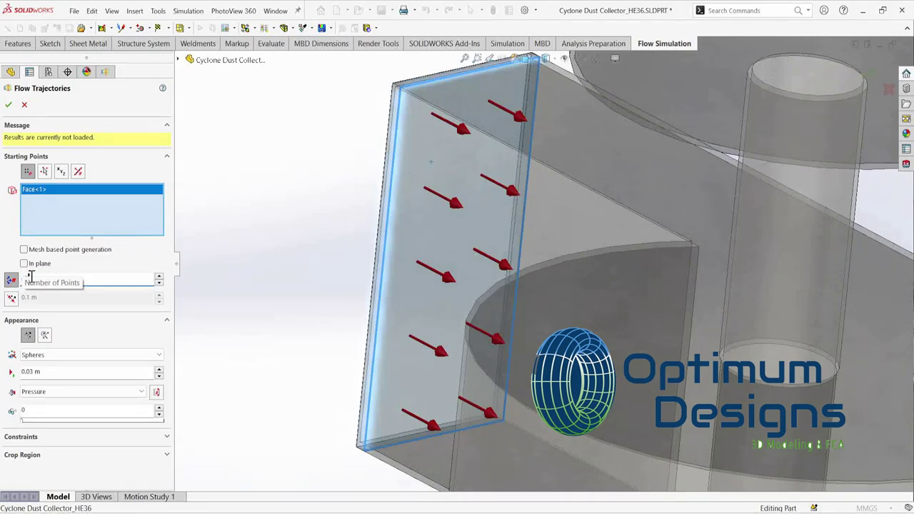
{"action": "type", "text": "45"}
{"action": "left_click", "coordinate": [61, 355]}
{"action": "left_click", "coordinate": [42, 361]}
{"action": "left_click", "coordinate": [55, 371]}
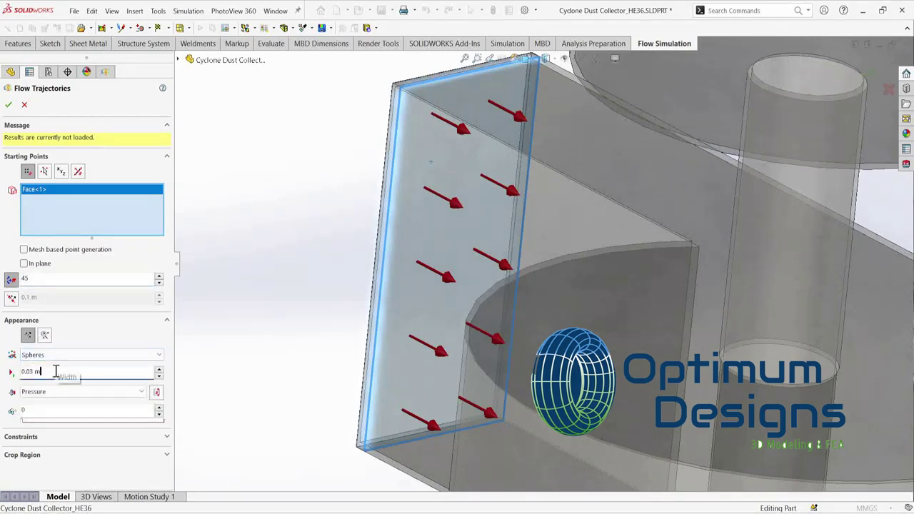
{"action": "left_click", "coordinate": [63, 220]}
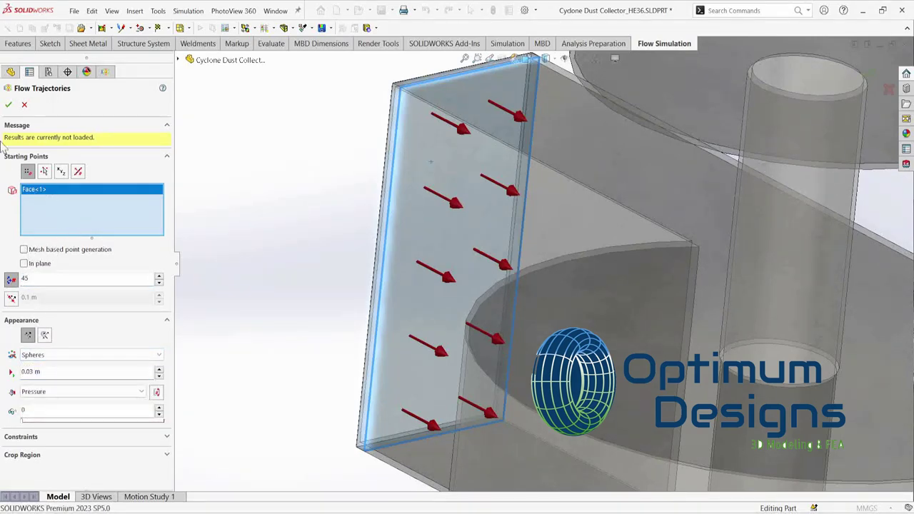
{"action": "left_click", "coordinate": [8, 106]}
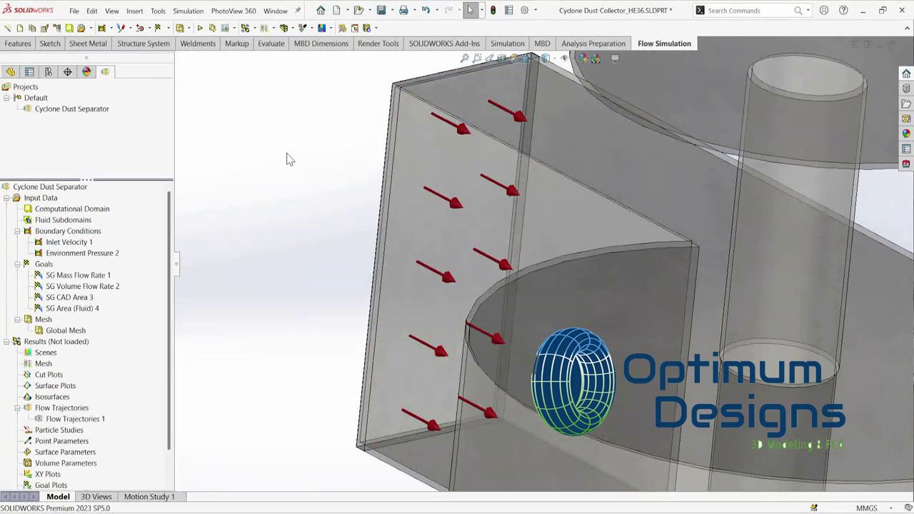
{"action": "key", "text": "space"}
{"action": "left_click", "coordinate": [407, 271]}
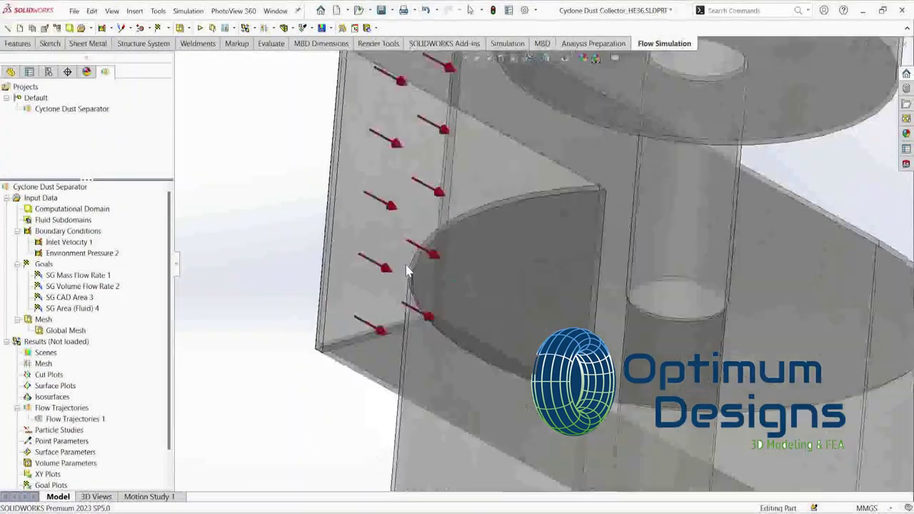
Run the calculation locally on 8 cores until the solver finishes at 166 iterations
{"action": "left_click", "coordinate": [200, 28]}
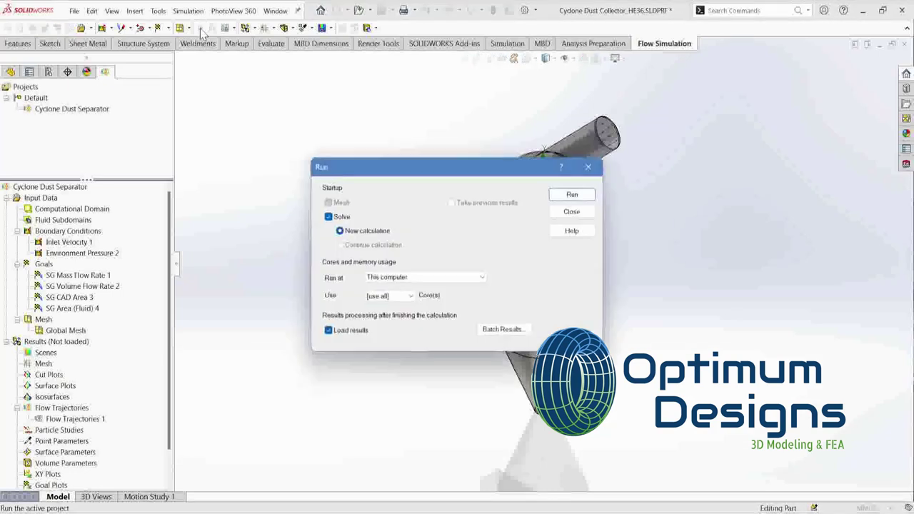
{"action": "left_click", "coordinate": [421, 277]}
{"action": "left_click", "coordinate": [400, 288]}
{"action": "left_click", "coordinate": [390, 296]}
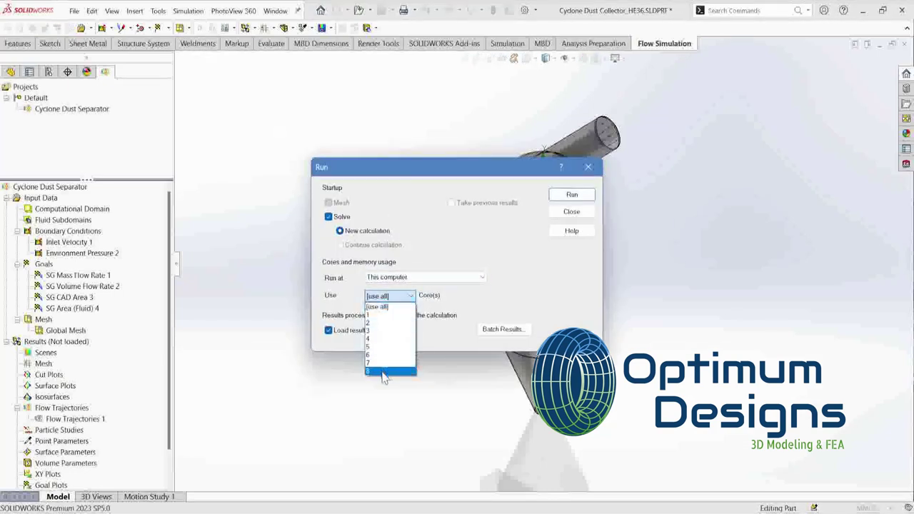
{"action": "left_click", "coordinate": [384, 372]}
{"action": "left_click", "coordinate": [557, 199]}
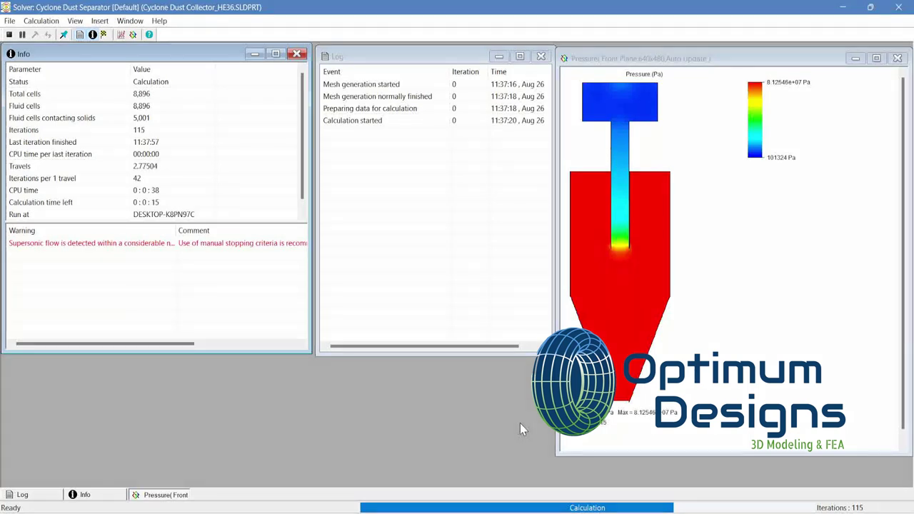
{"action": "mouse_move", "coordinate": [178, 230]}
{"action": "left_mouse_down"}
{"action": "mouse_move", "coordinate": [241, 231]}
{"action": "mouse_move", "coordinate": [214, 231]}
{"action": "left_mouse_up"}
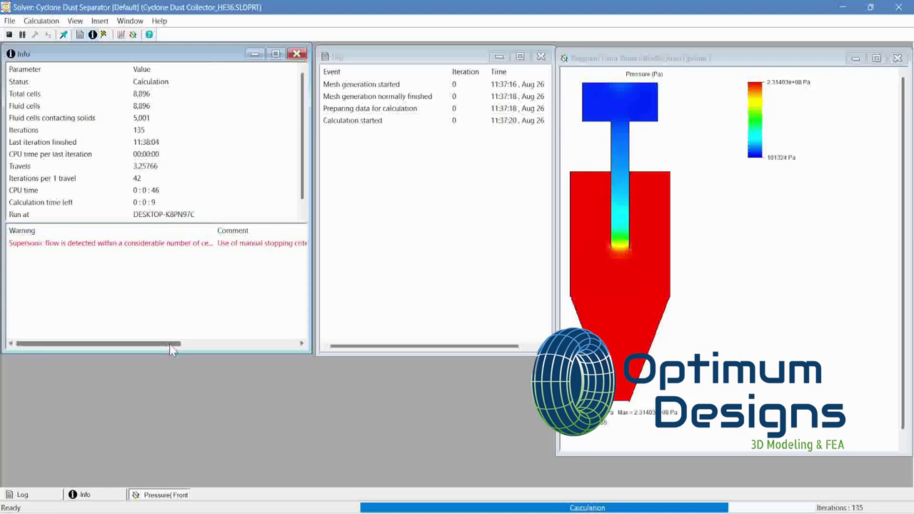
{"action": "left_click_drag", "start_coordinate": [171, 346], "coordinate": [260, 344]}
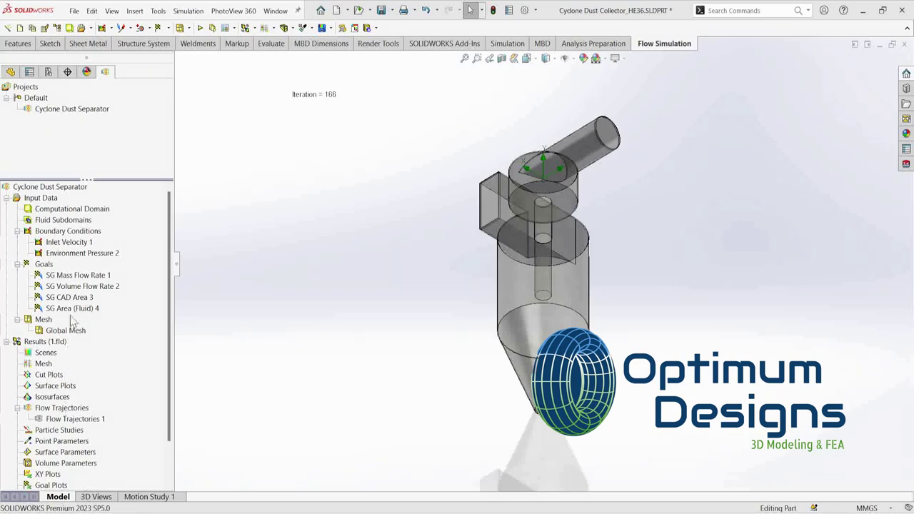
Play and then stop the Flow Trajectories 1 animation
{"action": "right_click", "coordinate": [64, 420]}
{"action": "left_click", "coordinate": [113, 305]}
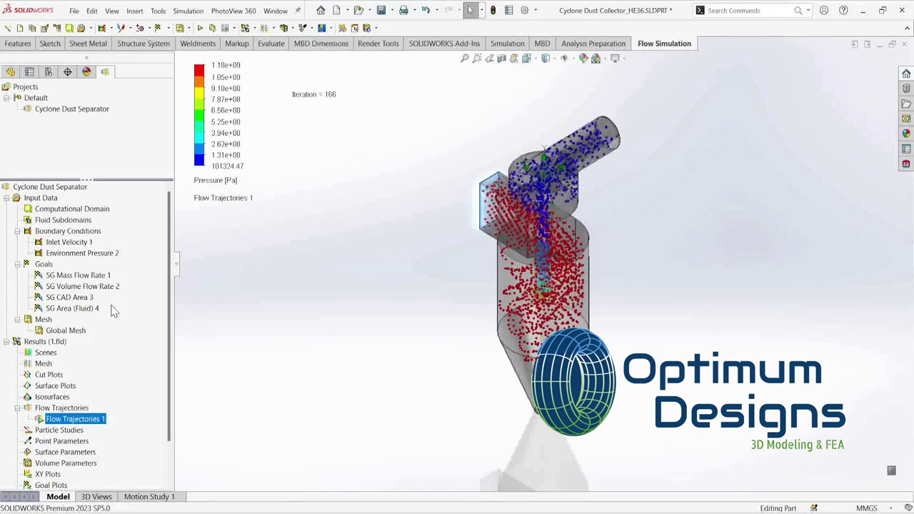
{"action": "right_click", "coordinate": [90, 422]}
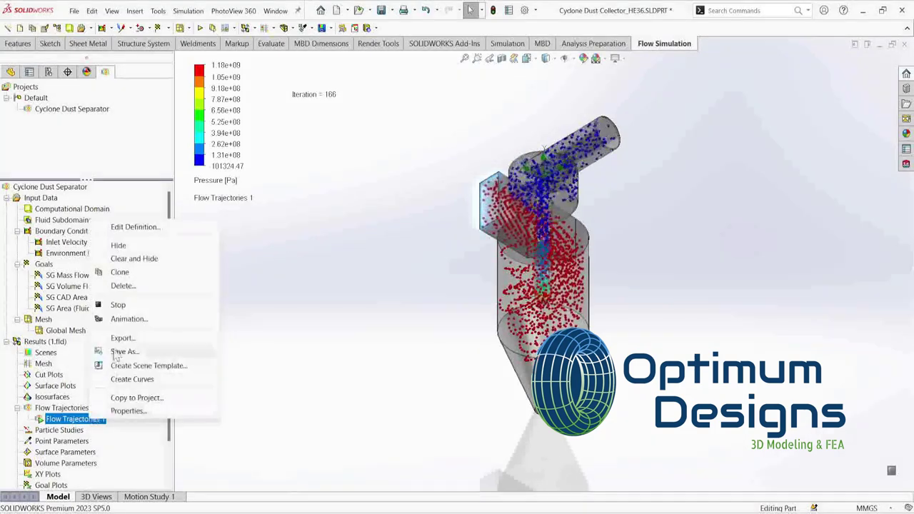
{"action": "left_click", "coordinate": [116, 307]}
Insert Goal Plot 1 containing all goals
{"action": "scroll", "coordinate": [91, 415], "scroll_direction": "down", "scroll_amount": 1}
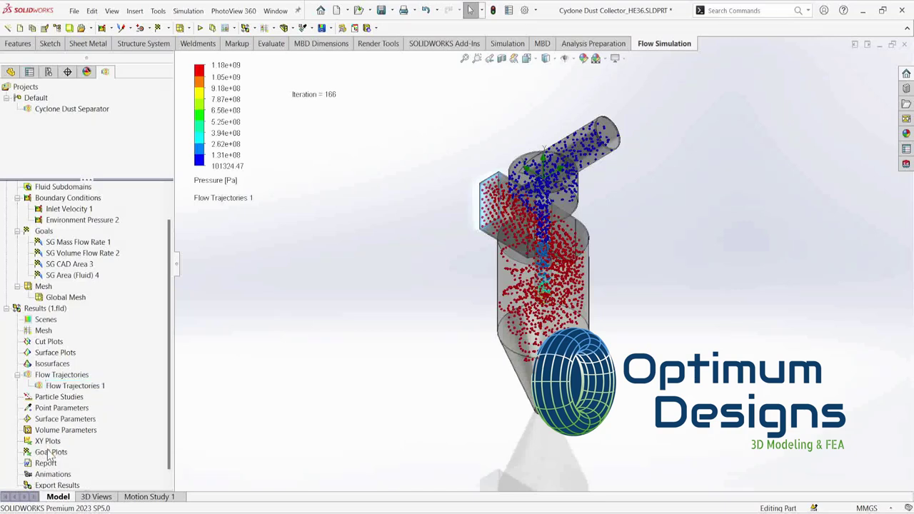
{"action": "right_click", "coordinate": [52, 454]}
{"action": "left_click", "coordinate": [80, 460]}
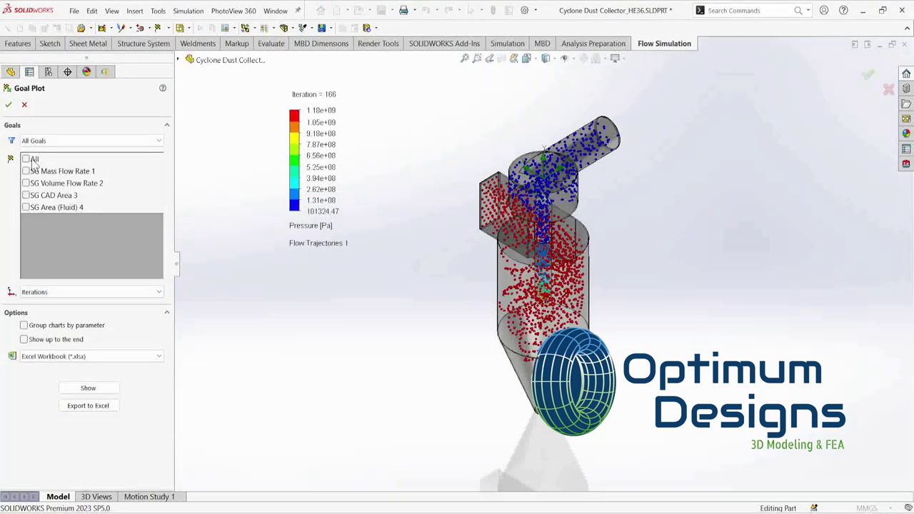
{"action": "left_click", "coordinate": [33, 164]}
{"action": "left_click", "coordinate": [9, 104]}
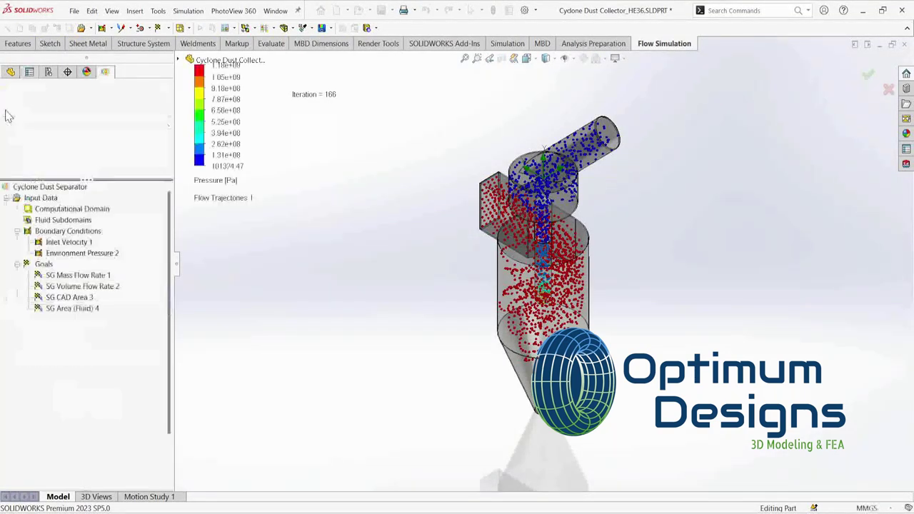
Hide Flow Trajectories 1 and launch the particle study wizard
{"action": "scroll", "coordinate": [51, 432], "scroll_direction": "down", "scroll_amount": 1}
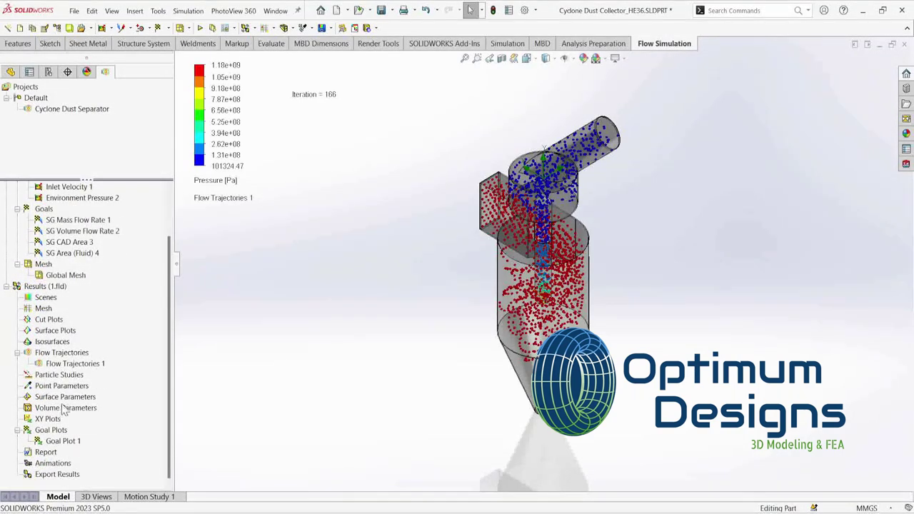
{"action": "right_click", "coordinate": [63, 382]}
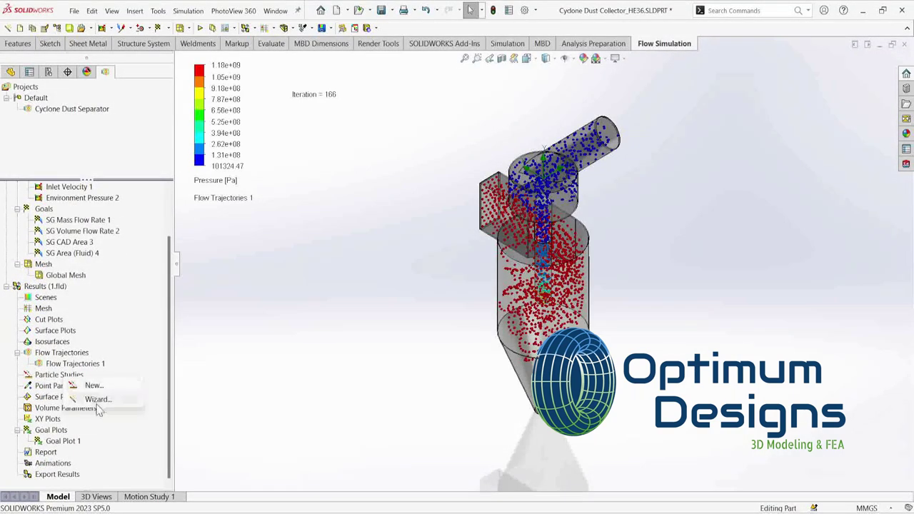
{"action": "right_click", "coordinate": [56, 364]}
{"action": "left_click", "coordinate": [89, 203]}
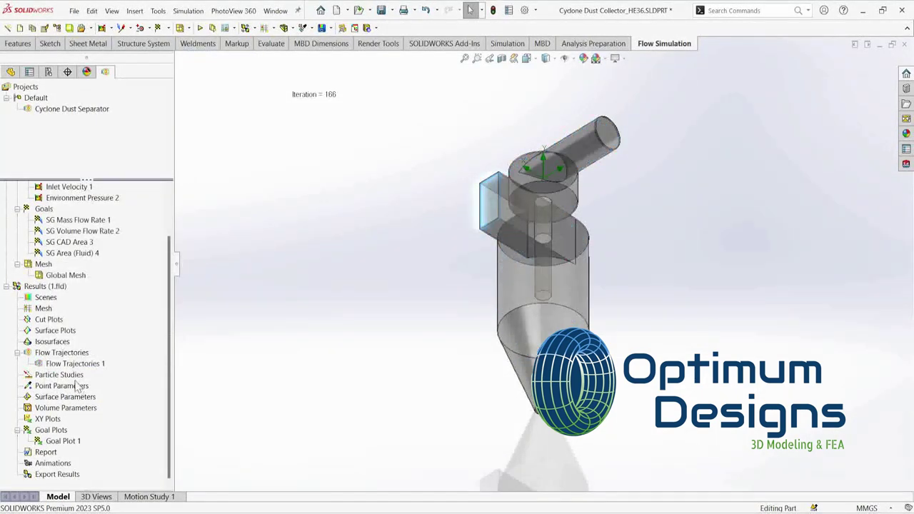
{"action": "right_click", "coordinate": [78, 385]}
{"action": "left_click", "coordinate": [98, 398]}
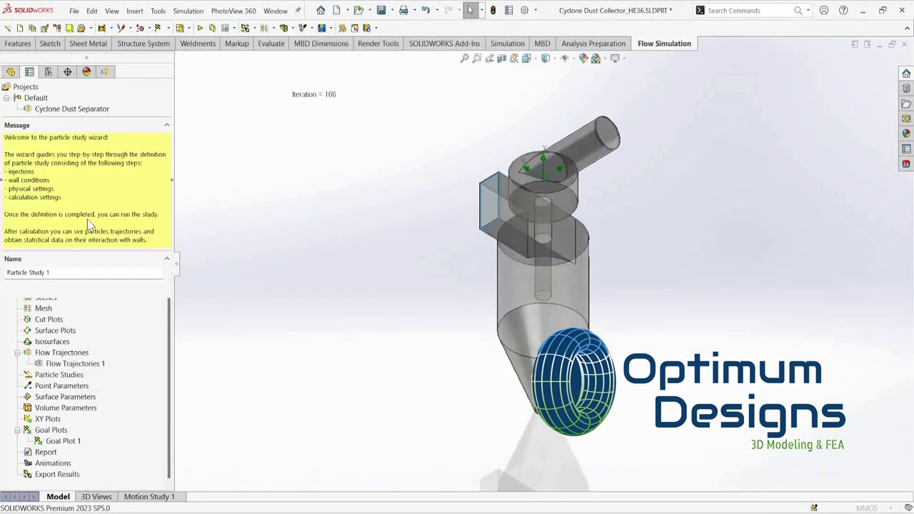
Set the rectangular inlet face as the particle injection's starting surface
{"action": "left_click", "coordinate": [166, 105]}
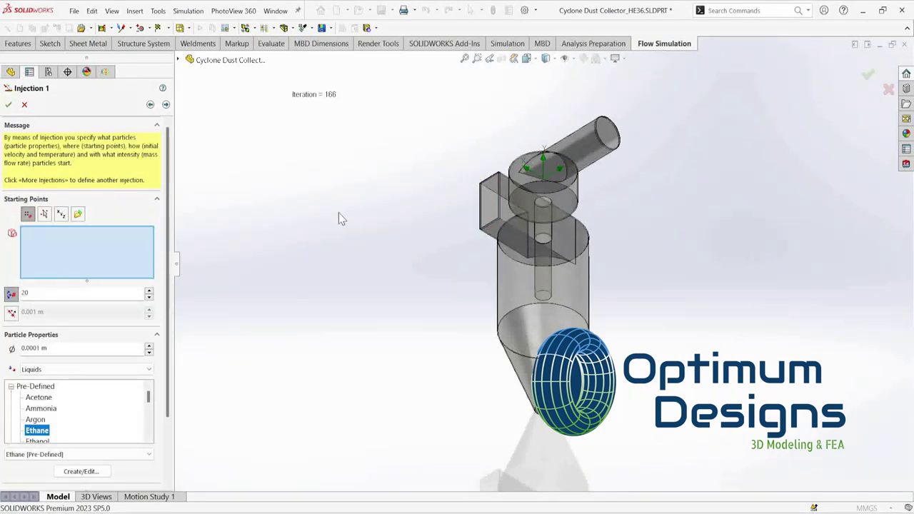
{"action": "scroll", "coordinate": [413, 236], "scroll_direction": "down", "scroll_amount": 3}
{"action": "scroll", "coordinate": [499, 203], "scroll_direction": "down", "scroll_amount": 3}
{"action": "scroll", "coordinate": [467, 220], "scroll_direction": "down", "scroll_amount": 2}
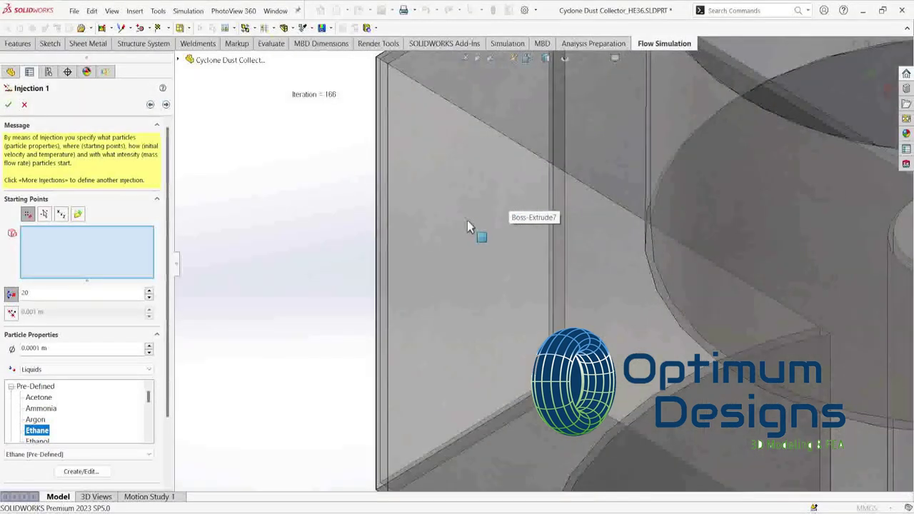
{"action": "right_click", "coordinate": [467, 220]}
{"action": "left_click", "coordinate": [509, 253]}
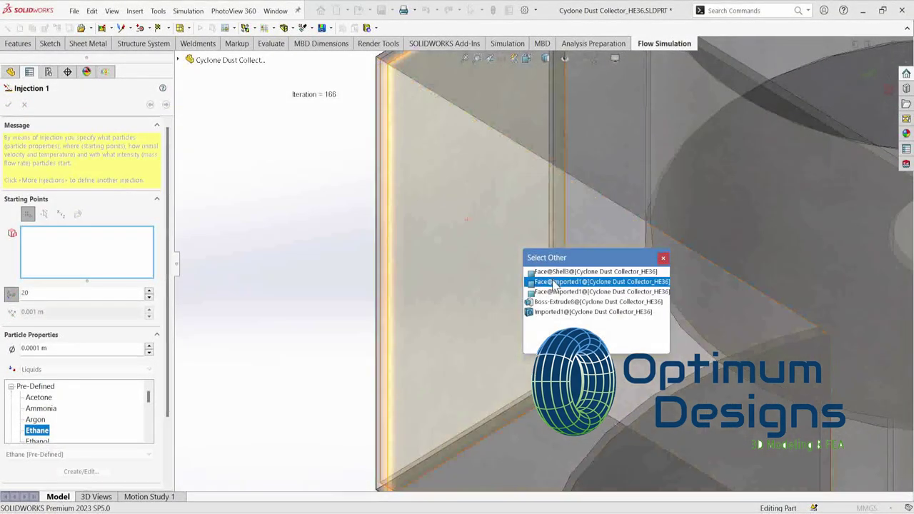
{"action": "left_click", "coordinate": [554, 283]}
{"action": "type", "text": "100"}
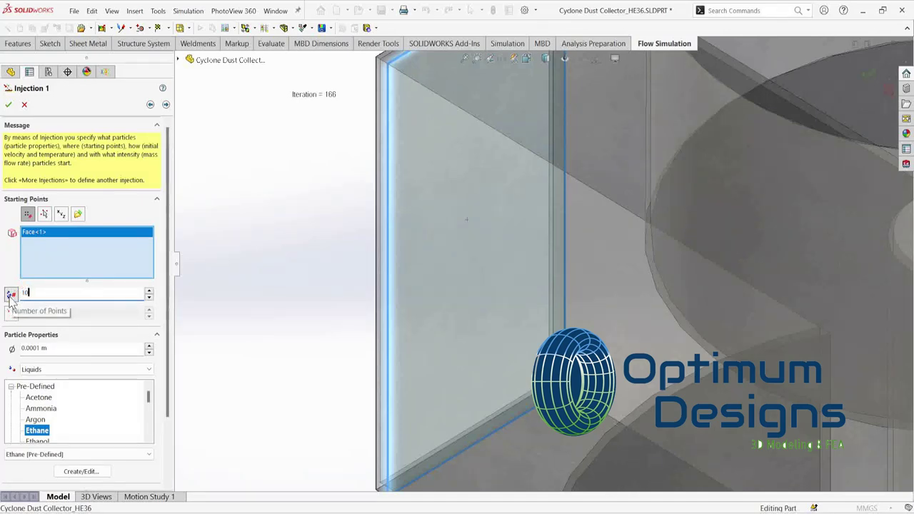
Give the injected particles a 0.0003 m diameter and Iron solid material
{"action": "left_click", "coordinate": [36, 347]}
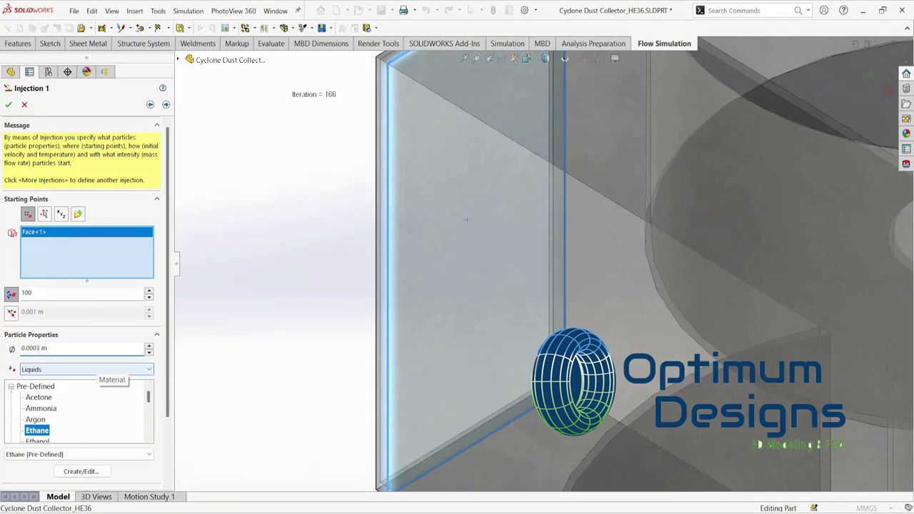
{"action": "left_click", "coordinate": [64, 370]}
{"action": "left_click", "coordinate": [61, 393]}
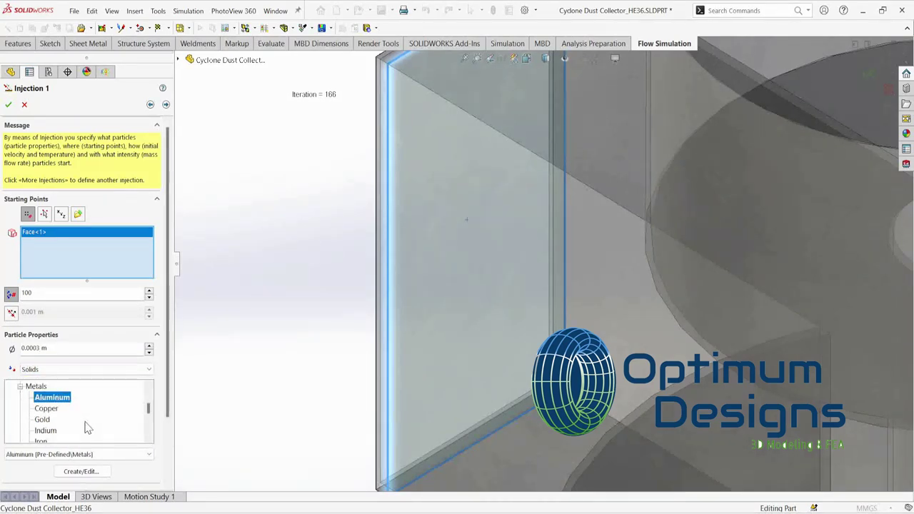
{"action": "left_click", "coordinate": [44, 441]}
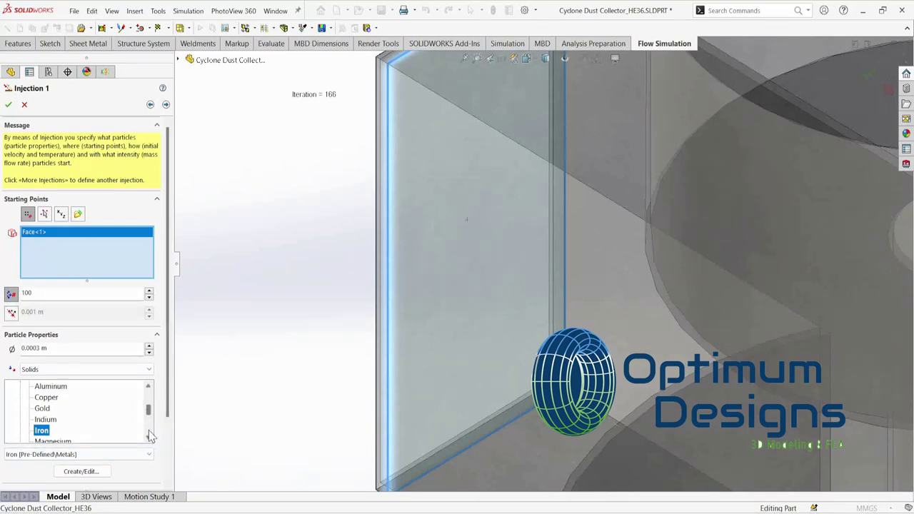
Set ideally reflecting walls and calculate Particle Study 1
{"action": "left_click", "coordinate": [165, 105]}
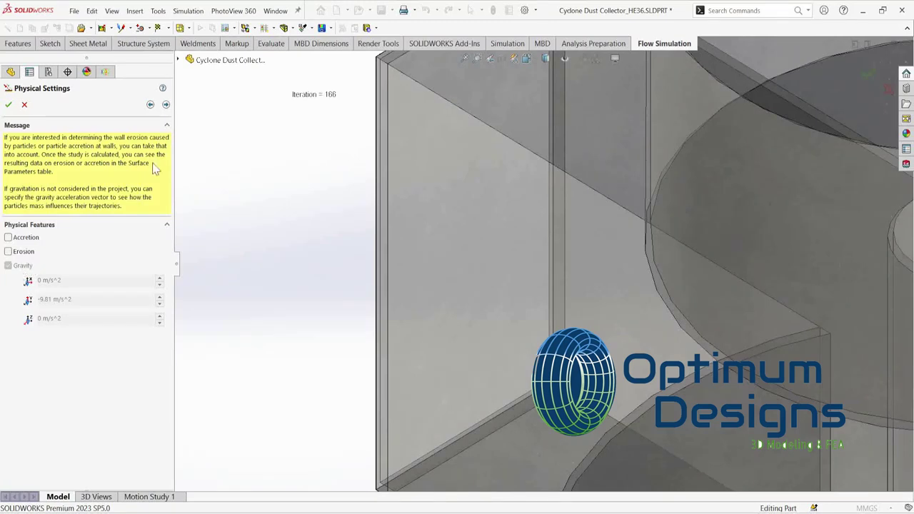
{"action": "left_click", "coordinate": [165, 105]}
{"action": "left_click", "coordinate": [12, 234]}
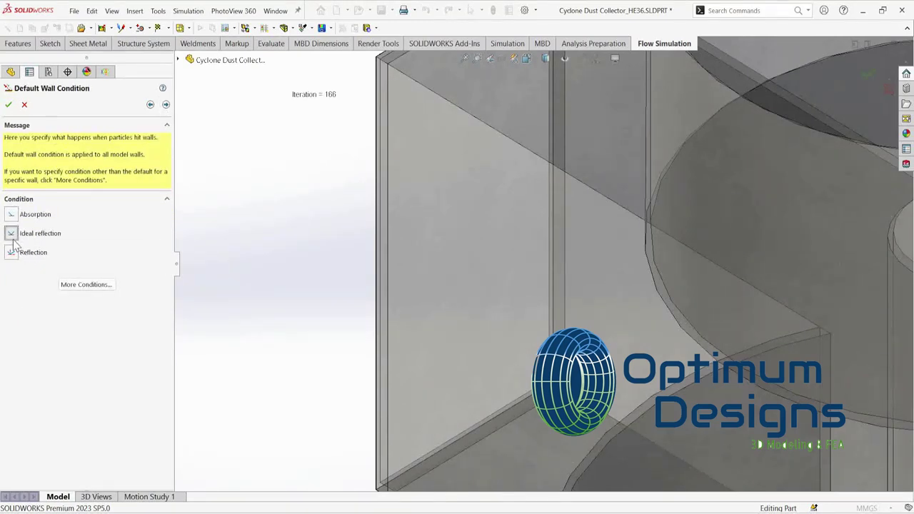
{"action": "left_click", "coordinate": [165, 105]}
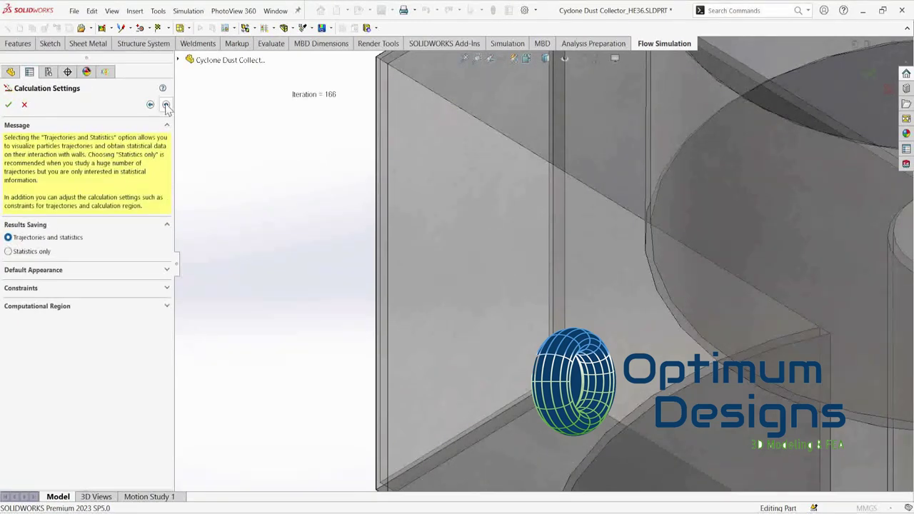
{"action": "left_click", "coordinate": [166, 105]}
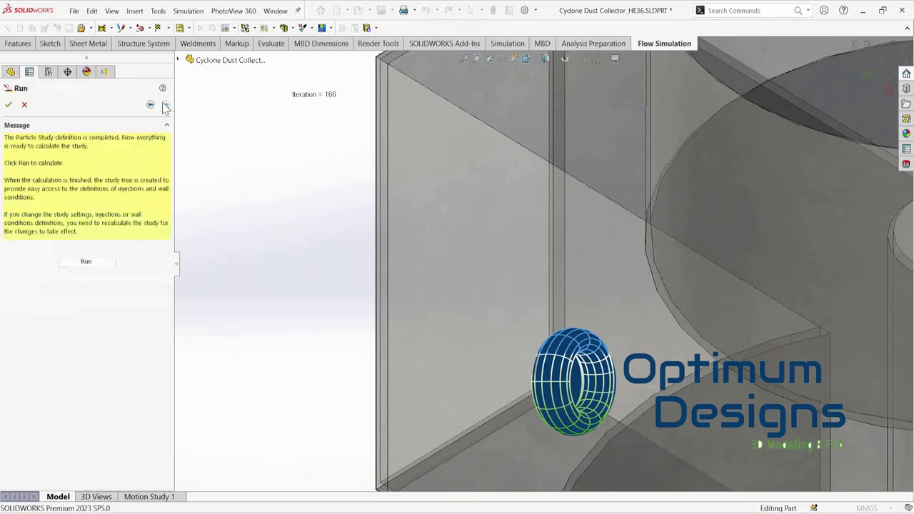
{"action": "left_click", "coordinate": [86, 262]}
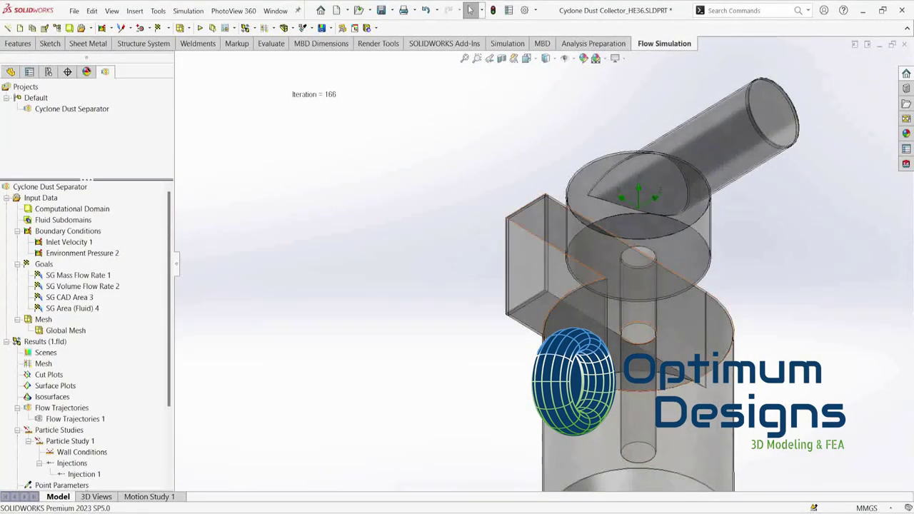
Play the Injection 1 particles in the cyclone and create Animation 1 from Injection 1
{"action": "scroll", "coordinate": [526, 302], "scroll_direction": "up", "scroll_amount": 5}
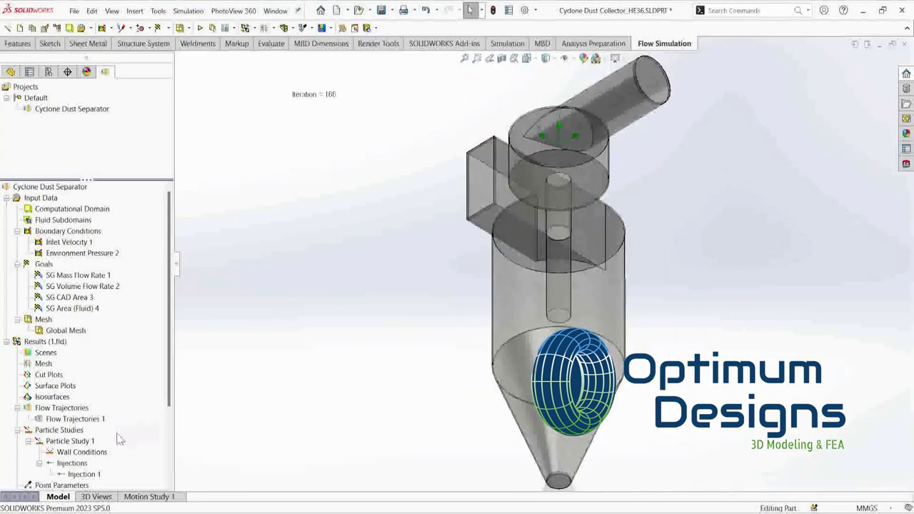
{"action": "right_click", "coordinate": [84, 474]}
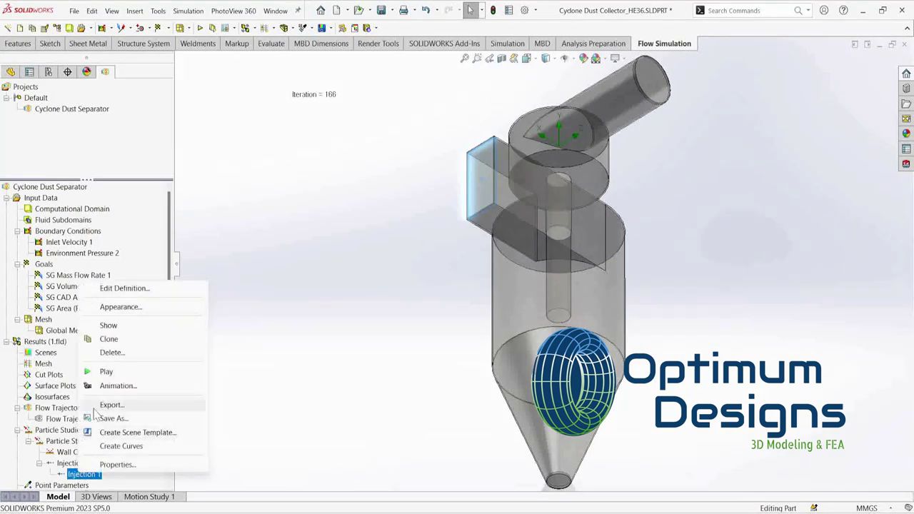
{"action": "left_click", "coordinate": [97, 374]}
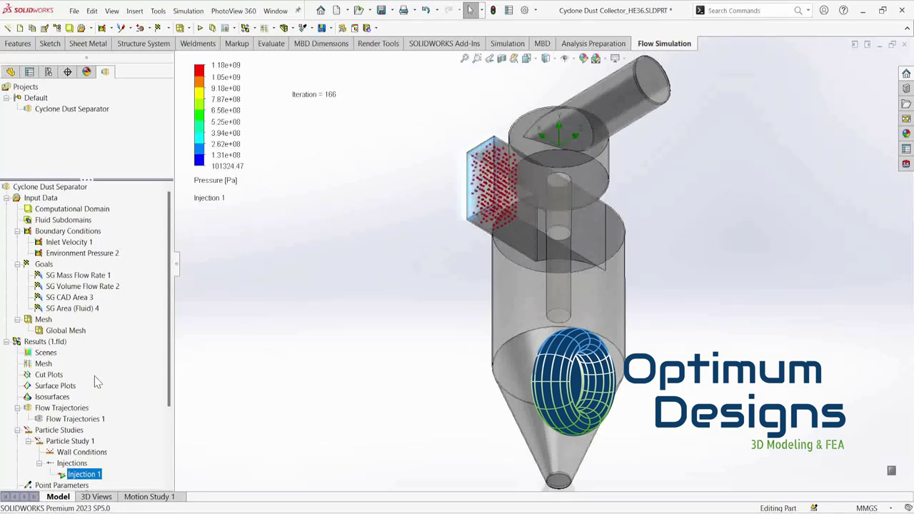
{"action": "right_click", "coordinate": [86, 475]}
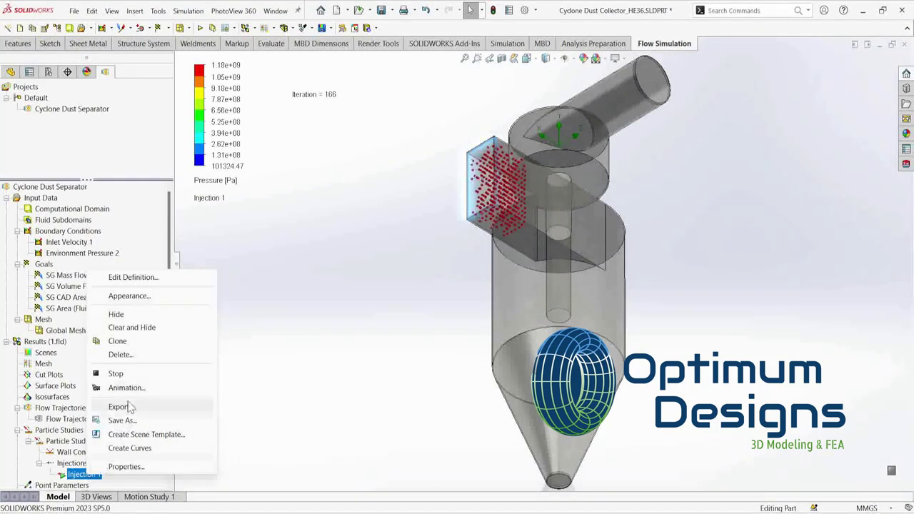
{"action": "left_click", "coordinate": [127, 388]}
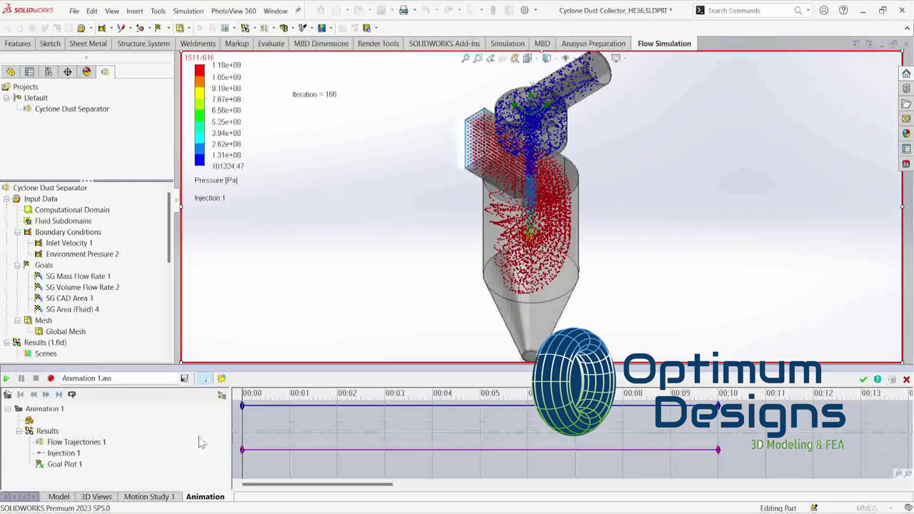
Export Animation 1 to Cyclone-Effect Study as PArticle Study.avi (MPEG-4, quality 100), then play it back
{"action": "left_click", "coordinate": [185, 379]}
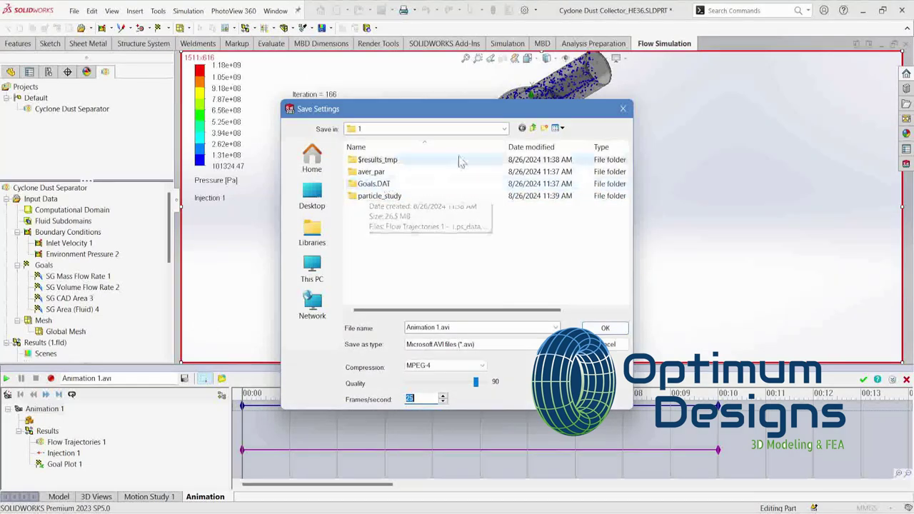
{"action": "left_click", "coordinate": [533, 129]}
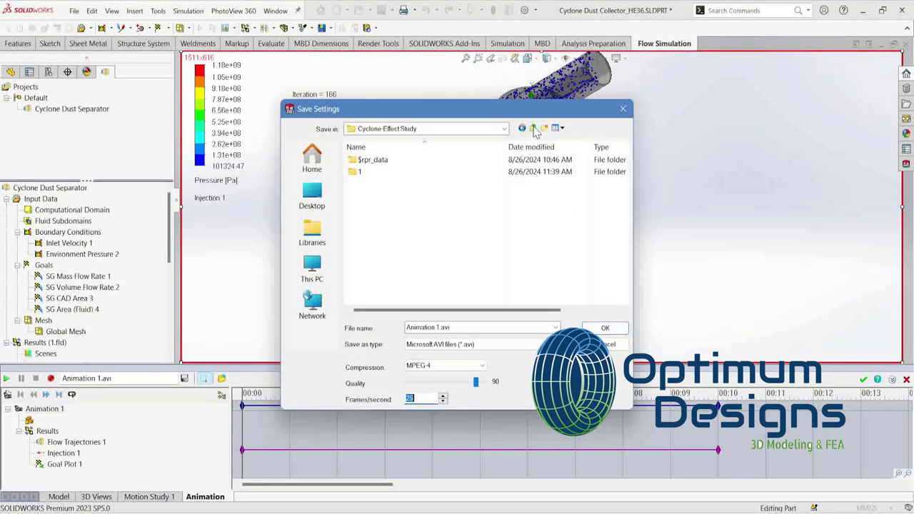
{"action": "left_click", "coordinate": [430, 327]}
{"action": "type", "text": "PArticle Study"}
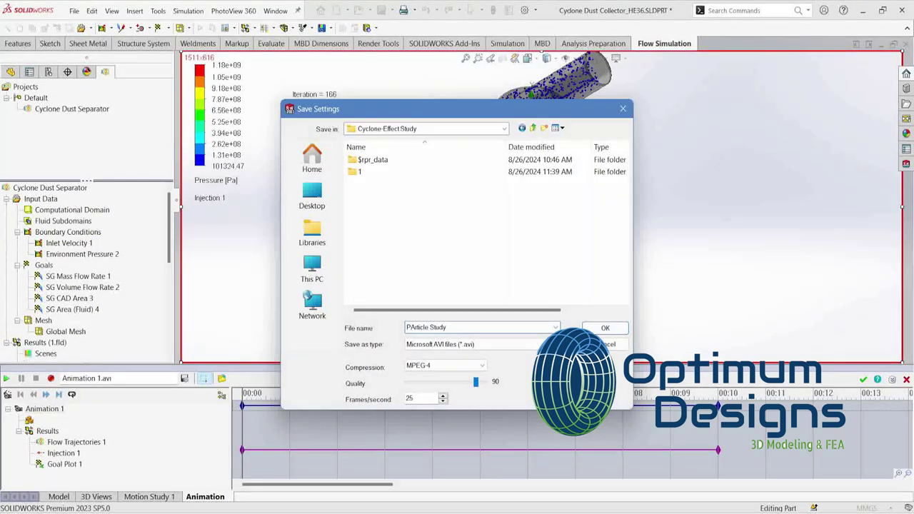
{"action": "left_click_drag", "start_coordinate": [430, 401], "coordinate": [388, 408]}
{"action": "left_click_drag", "start_coordinate": [474, 386], "coordinate": [489, 383]}
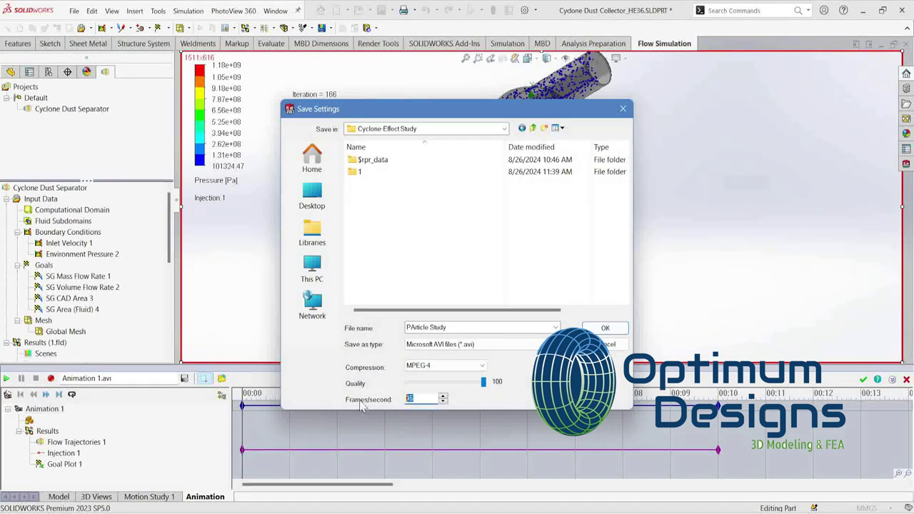
{"action": "type", "text": "50"}
{"action": "left_click", "coordinate": [600, 330]}
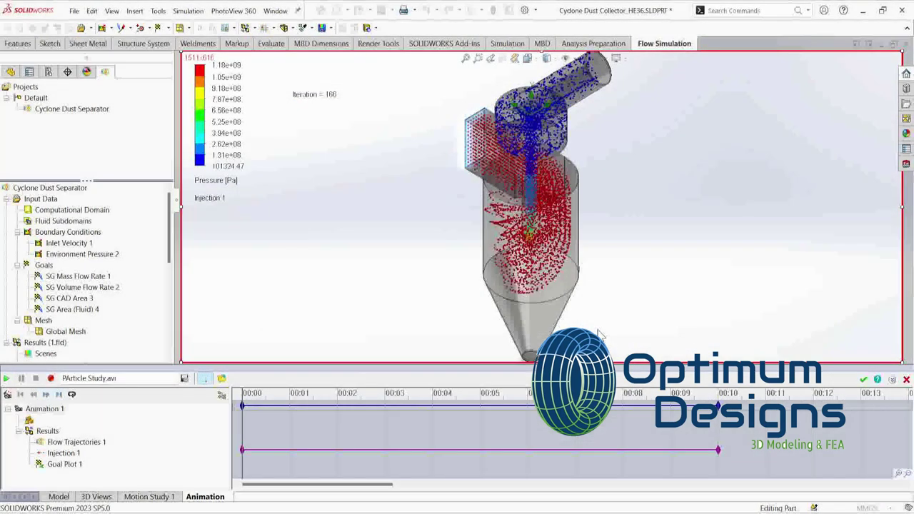
{"action": "left_click", "coordinate": [7, 379]}
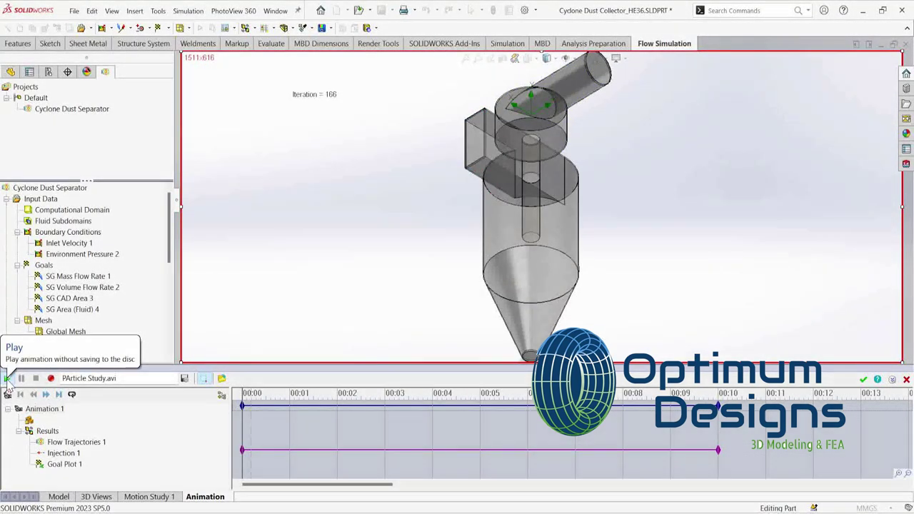
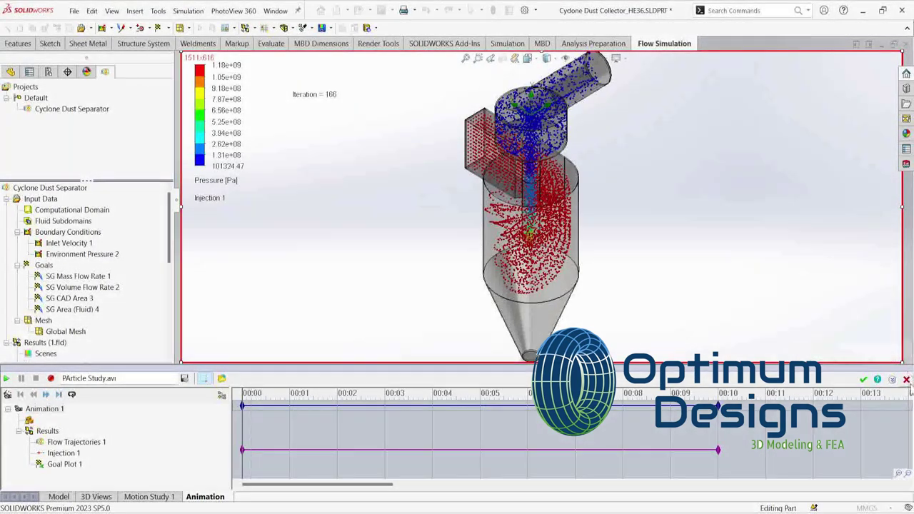
Close the particle study animation and re-run Particle Study 1
{"action": "left_click", "coordinate": [905, 380]}
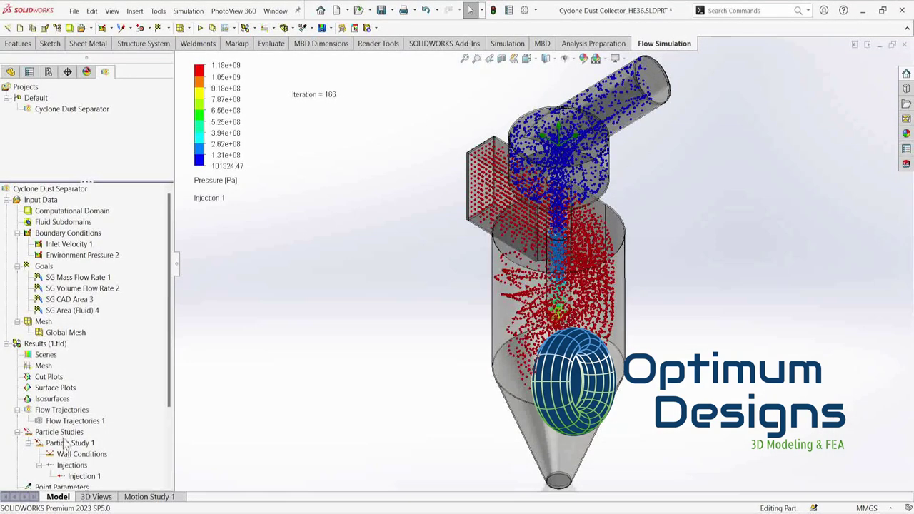
{"action": "right_click", "coordinate": [64, 443]}
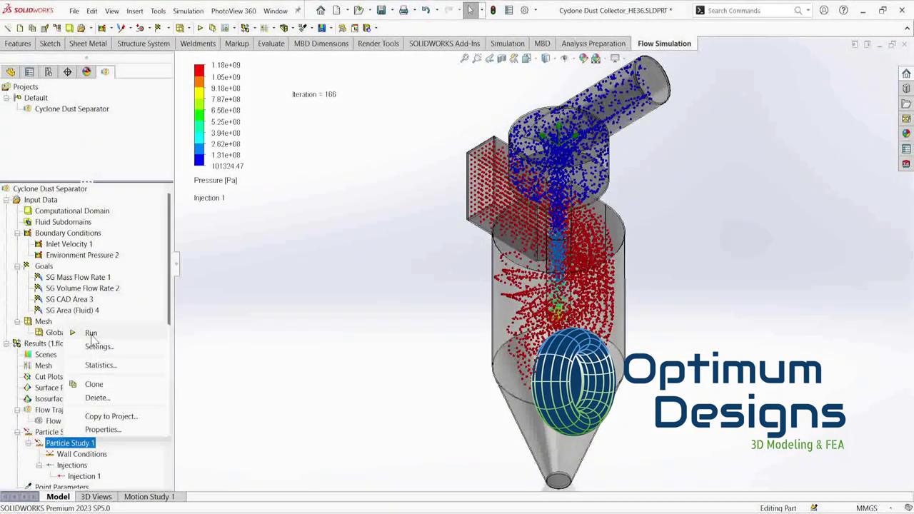
{"action": "left_click", "coordinate": [87, 333]}
{"action": "right_click", "coordinate": [54, 444]}
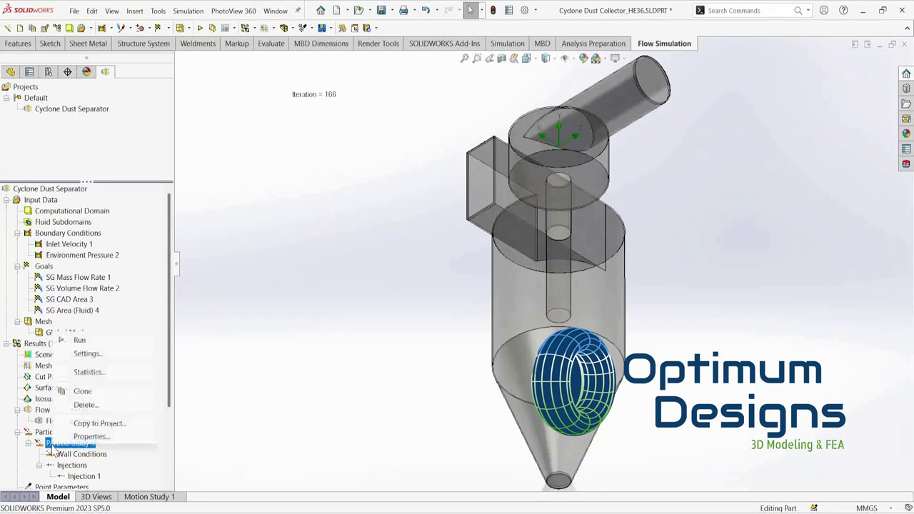
{"action": "left_click", "coordinate": [83, 342]}
Collapse Particle Studies and show Flow Trajectories 1 on the cyclone model
{"action": "scroll", "coordinate": [88, 398], "scroll_direction": "down", "scroll_amount": 1}
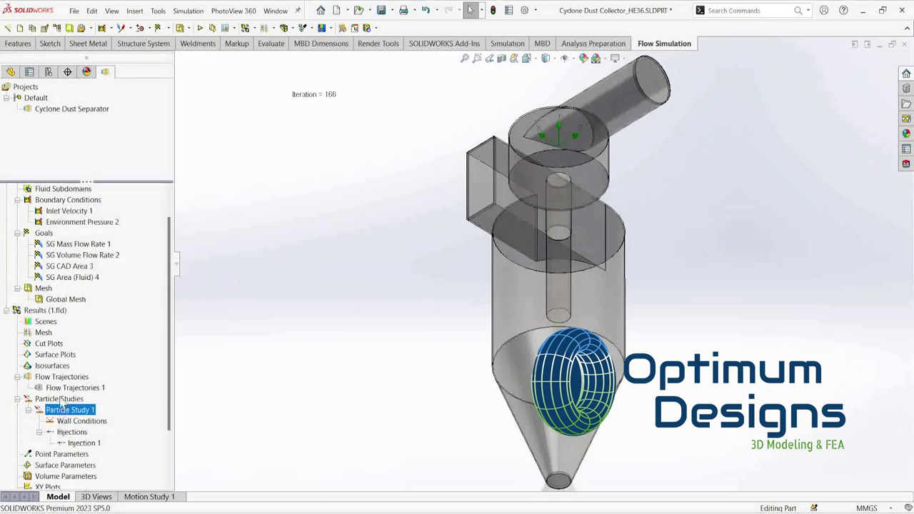
{"action": "right_click", "coordinate": [57, 399]}
{"action": "key", "text": "Escape"}
{"action": "right_click", "coordinate": [51, 410]}
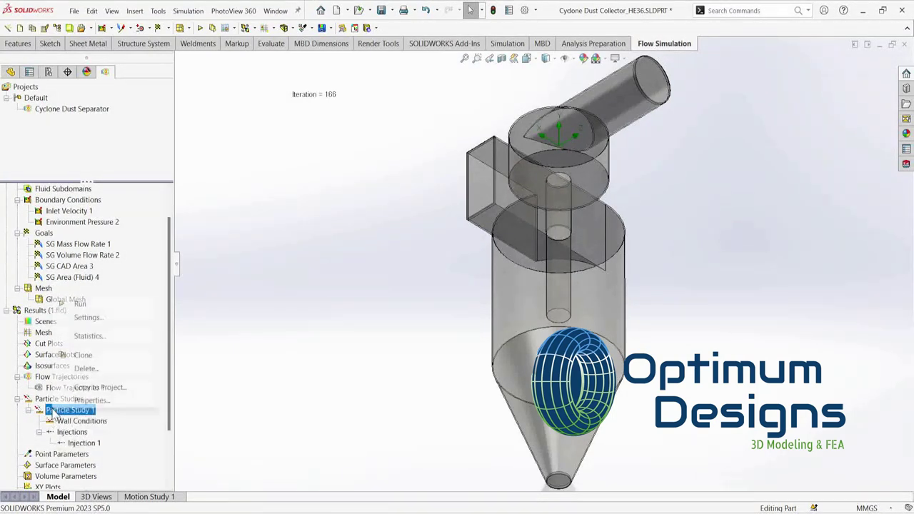
{"action": "left_click", "coordinate": [221, 372]}
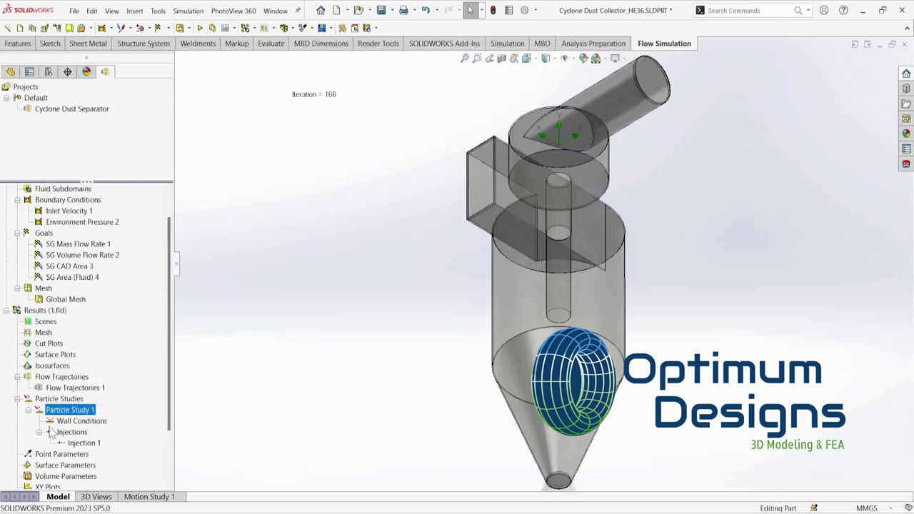
{"action": "left_click", "coordinate": [17, 399]}
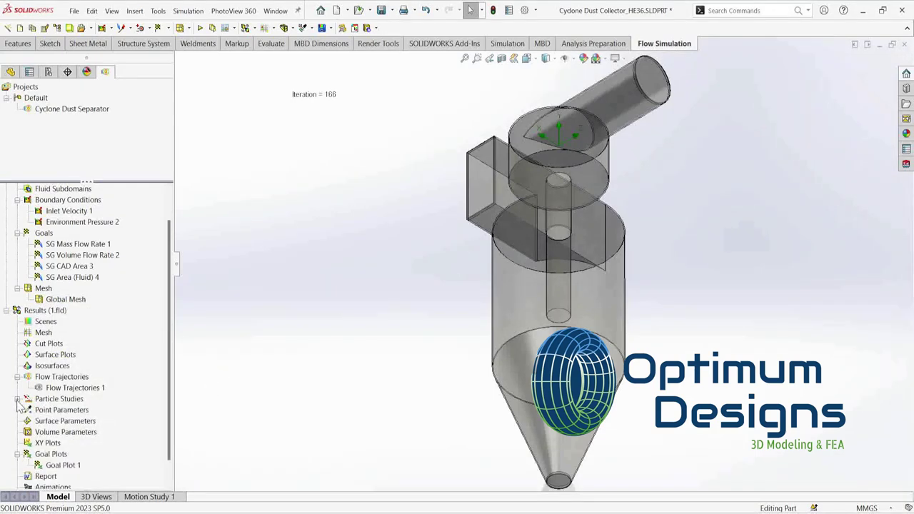
{"action": "right_click", "coordinate": [71, 387]}
{"action": "left_click", "coordinate": [103, 264]}
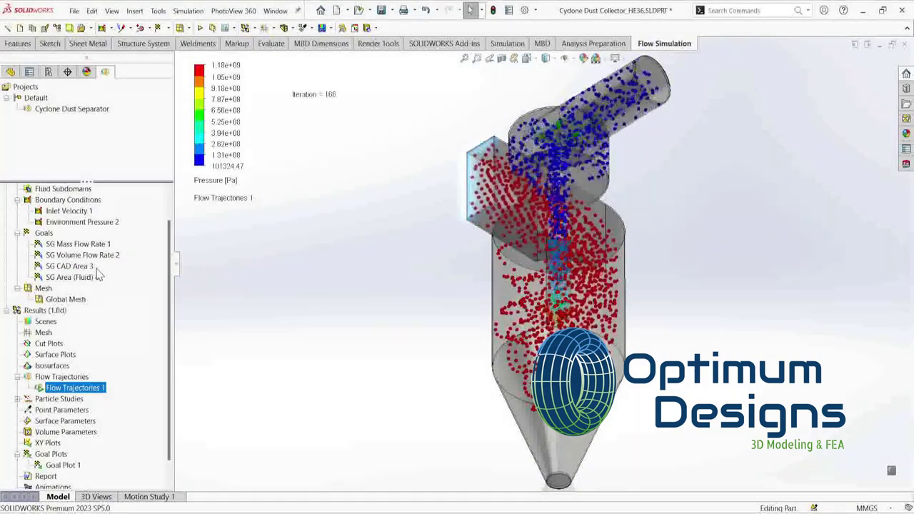
Stop the trajectory playback, then create and play a Flow Trajectories 1 animation
{"action": "right_click", "coordinate": [72, 387]}
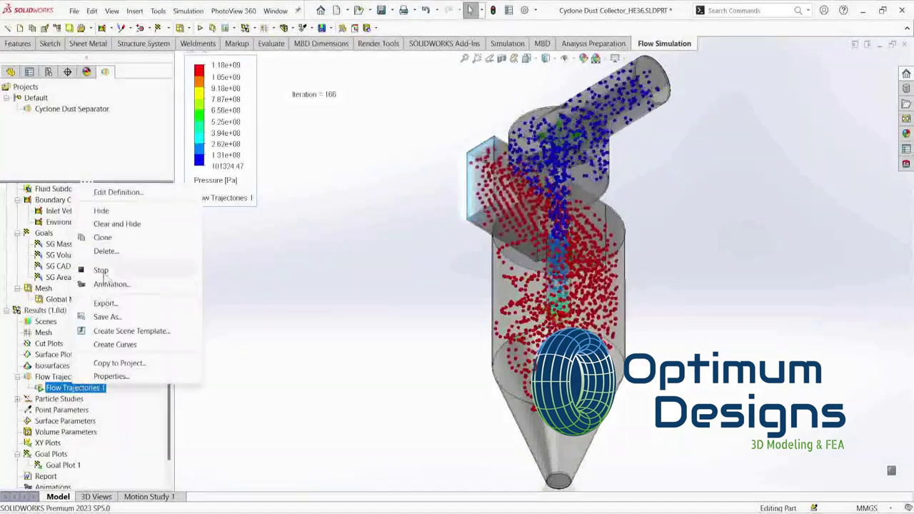
{"action": "left_click", "coordinate": [103, 272]}
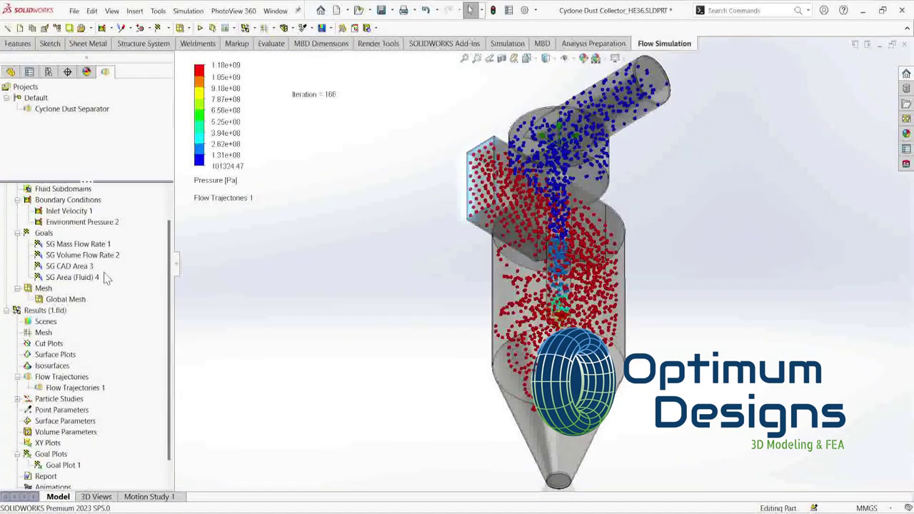
{"action": "left_click", "coordinate": [71, 388]}
{"action": "right_click", "coordinate": [71, 387]}
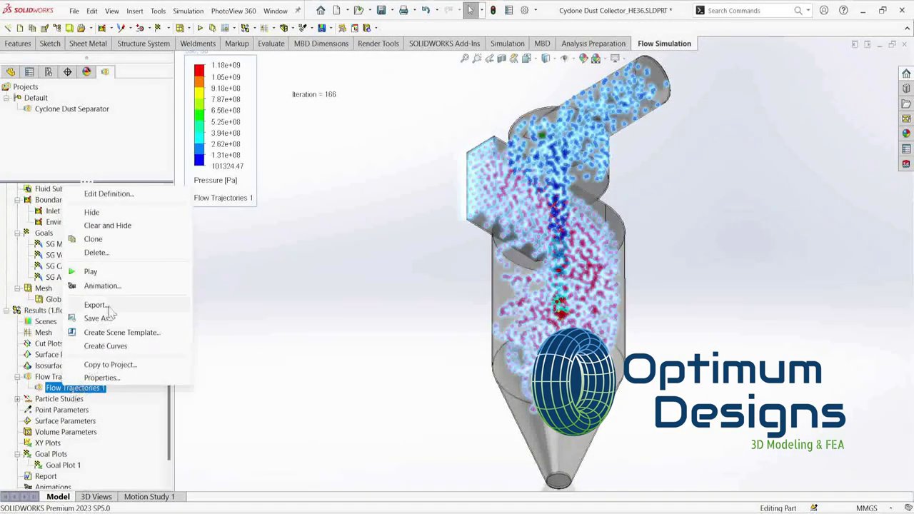
{"action": "left_click", "coordinate": [113, 292]}
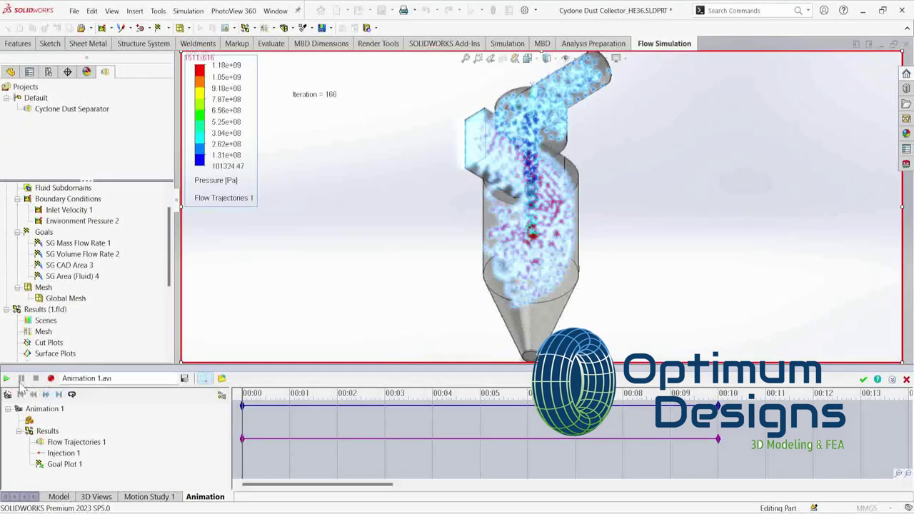
{"action": "left_click", "coordinate": [6, 379]}
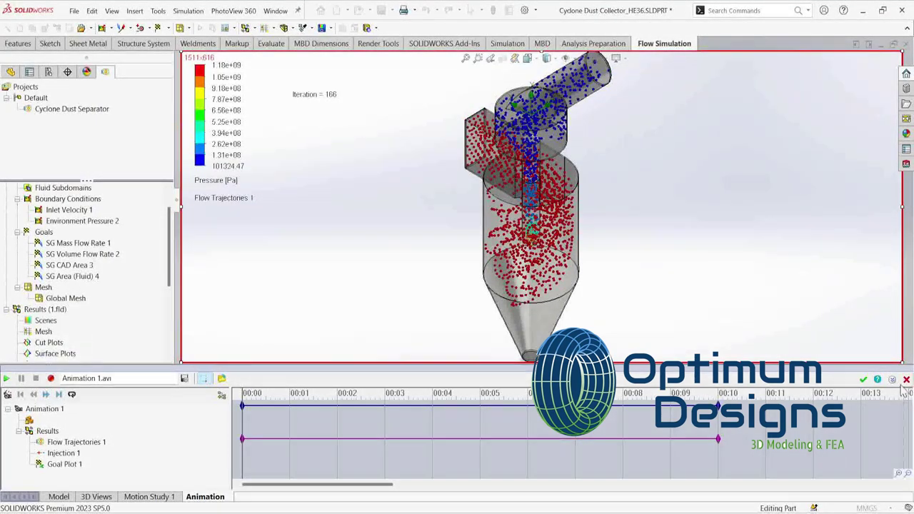
Close the trajectory animation and hide Flow Trajectories 1
{"action": "left_click", "coordinate": [863, 380]}
{"action": "right_click", "coordinate": [71, 420]}
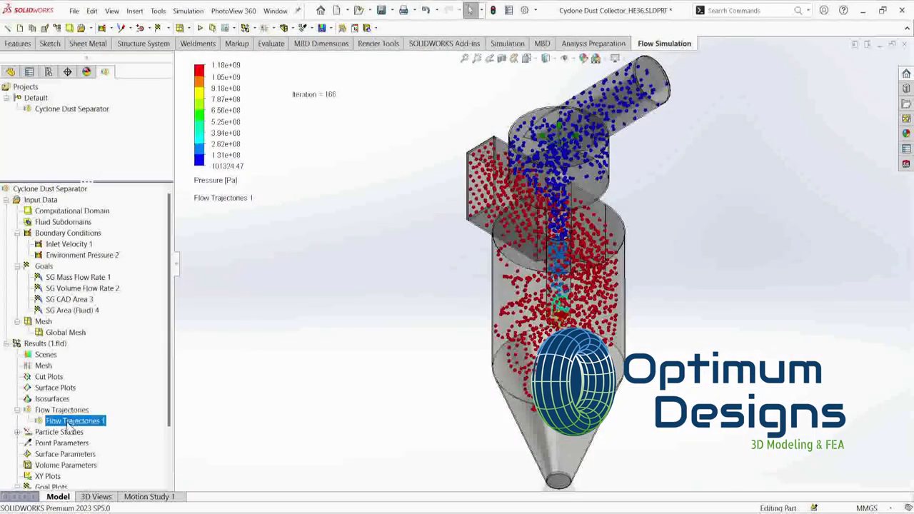
{"action": "left_click", "coordinate": [119, 251]}
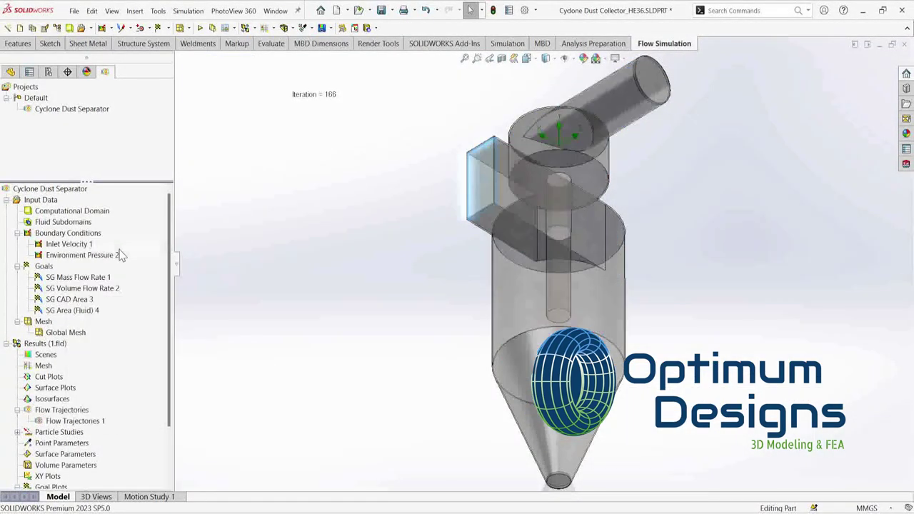
Insert a surface parameter on both cone outlet faces, including the hidden one via Select Other
{"action": "right_click", "coordinate": [79, 460]}
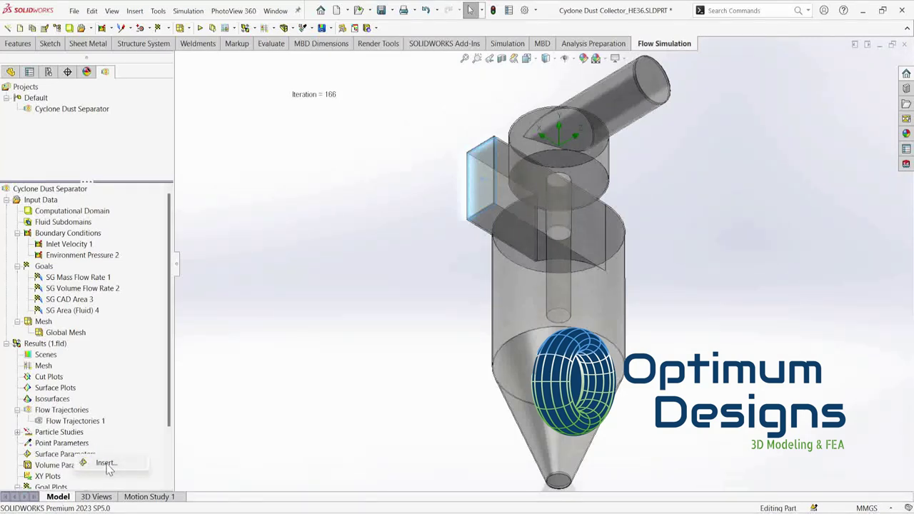
{"action": "left_click", "coordinate": [106, 463]}
{"action": "scroll", "coordinate": [560, 475], "scroll_direction": "down", "scroll_amount": 5}
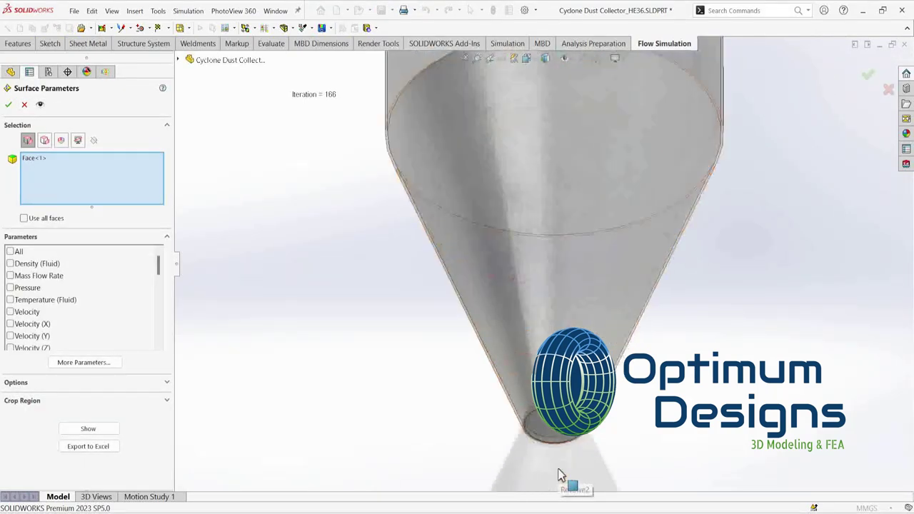
{"action": "scroll", "coordinate": [561, 475], "scroll_direction": "down", "scroll_amount": 3}
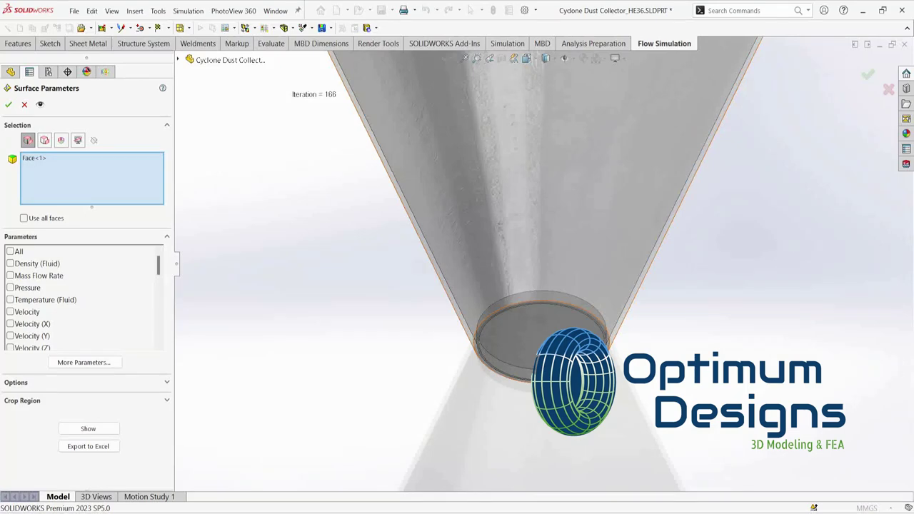
{"action": "right_click", "coordinate": [542, 430]}
{"action": "left_click", "coordinate": [628, 415]}
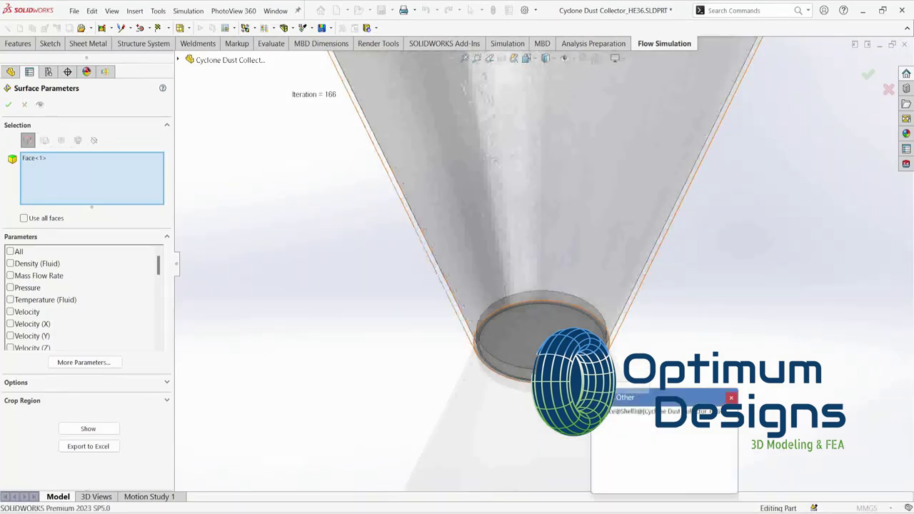
{"action": "left_click", "coordinate": [630, 422]}
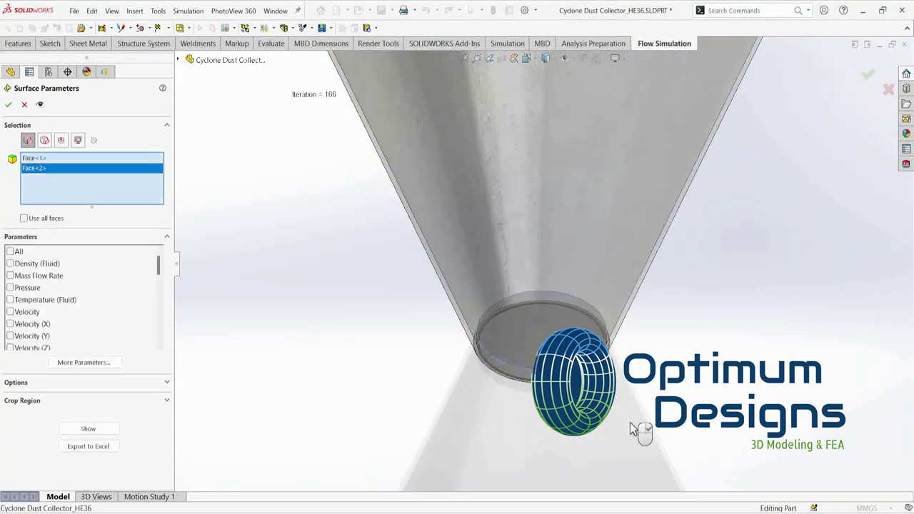
Check Number of Particles and show the particle count for the two outlet faces
{"action": "left_click_drag", "start_coordinate": [158, 266], "coordinate": [157, 343]}
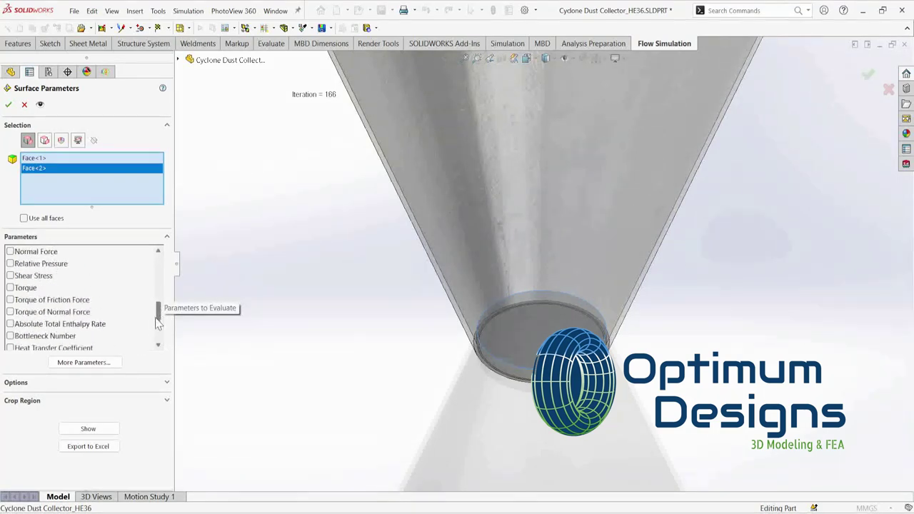
{"action": "left_click", "coordinate": [160, 253]}
{"action": "left_click", "coordinate": [159, 252]}
{"action": "left_click", "coordinate": [159, 252]}
{"action": "left_click", "coordinate": [160, 253]}
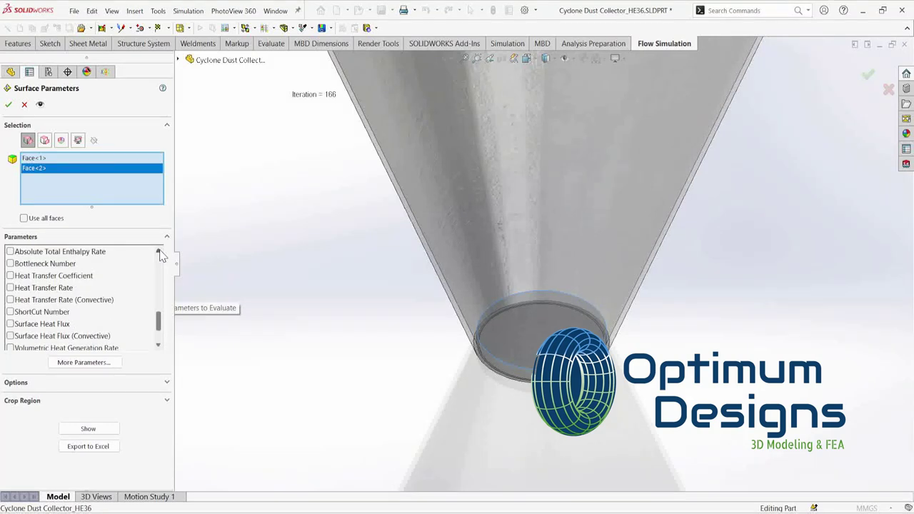
{"action": "left_click", "coordinate": [159, 252]}
{"action": "left_click", "coordinate": [159, 252]}
{"action": "left_click", "coordinate": [160, 252]}
{"action": "left_click", "coordinate": [159, 252]}
{"action": "left_click", "coordinate": [159, 252]}
{"action": "left_click", "coordinate": [160, 252]}
{"action": "left_click", "coordinate": [160, 252]}
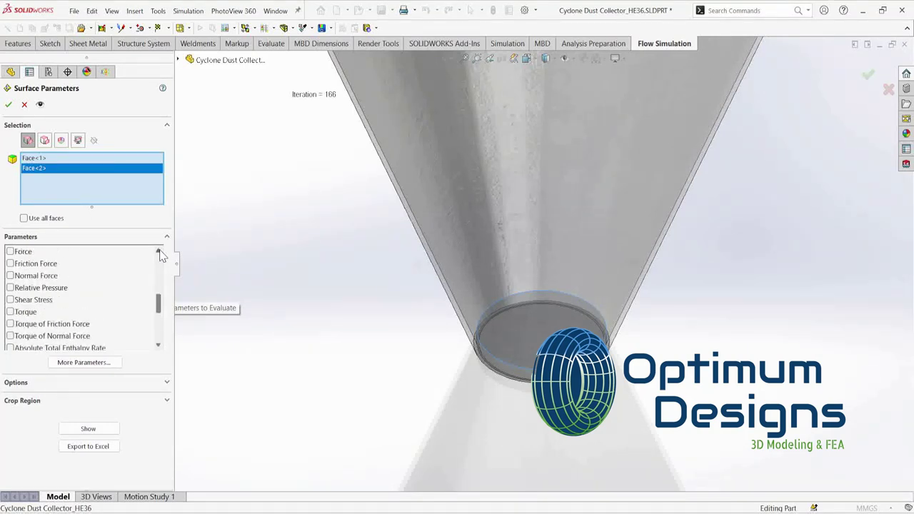
{"action": "left_click", "coordinate": [159, 252]}
{"action": "left_click", "coordinate": [159, 252]}
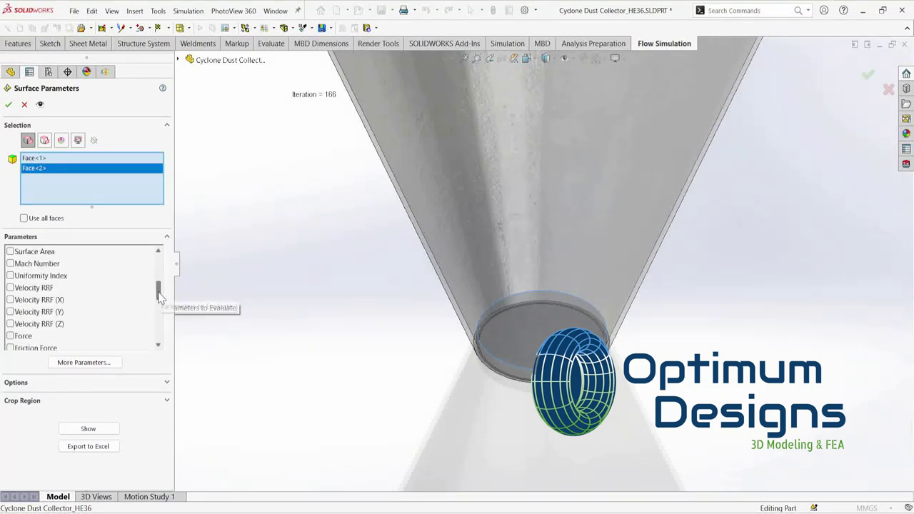
{"action": "mouse_move", "coordinate": [159, 300]}
{"action": "left_mouse_down"}
{"action": "mouse_move", "coordinate": [163, 282]}
{"action": "mouse_move", "coordinate": [162, 340]}
{"action": "left_mouse_up"}
{"action": "left_click", "coordinate": [10, 313]}
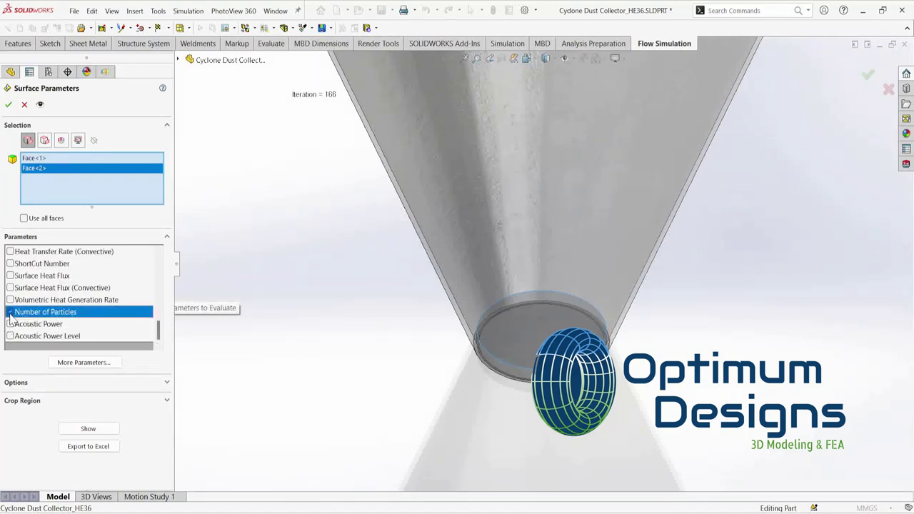
{"action": "left_click", "coordinate": [87, 429]}
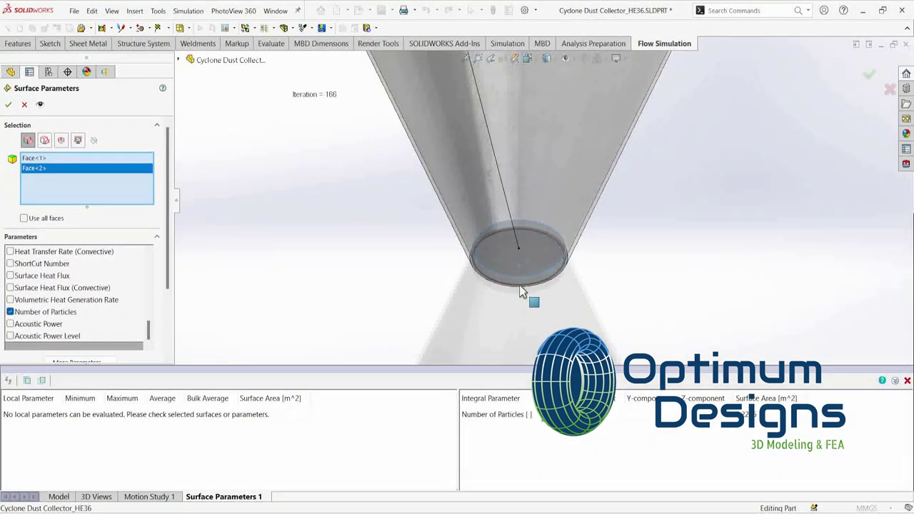
Remove Face<1> and Face<2> from the Surface Parameters selection
{"action": "scroll", "coordinate": [524, 300], "scroll_direction": "up", "scroll_amount": 2}
{"action": "scroll", "coordinate": [532, 271], "scroll_direction": "up", "scroll_amount": 2}
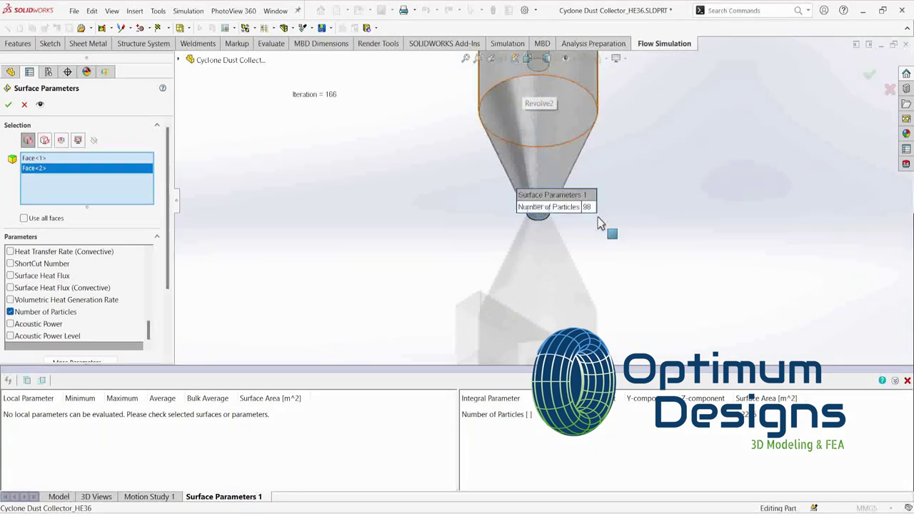
{"action": "scroll", "coordinate": [642, 235], "scroll_direction": "up", "scroll_amount": 2}
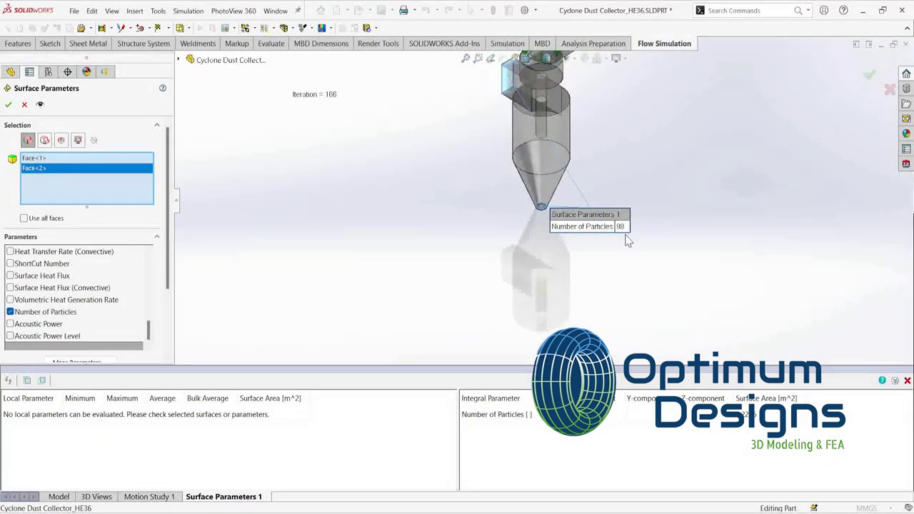
{"action": "middle_click_drag", "start_coordinate": [627, 242], "coordinate": [607, 231], "text": "ctrl"}
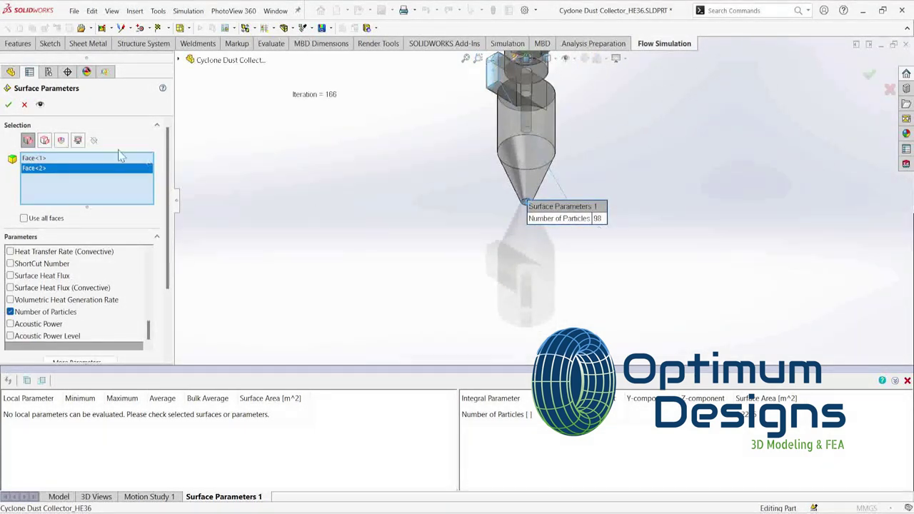
{"action": "left_click", "coordinate": [43, 159]}
{"action": "key", "text": "Delete"}
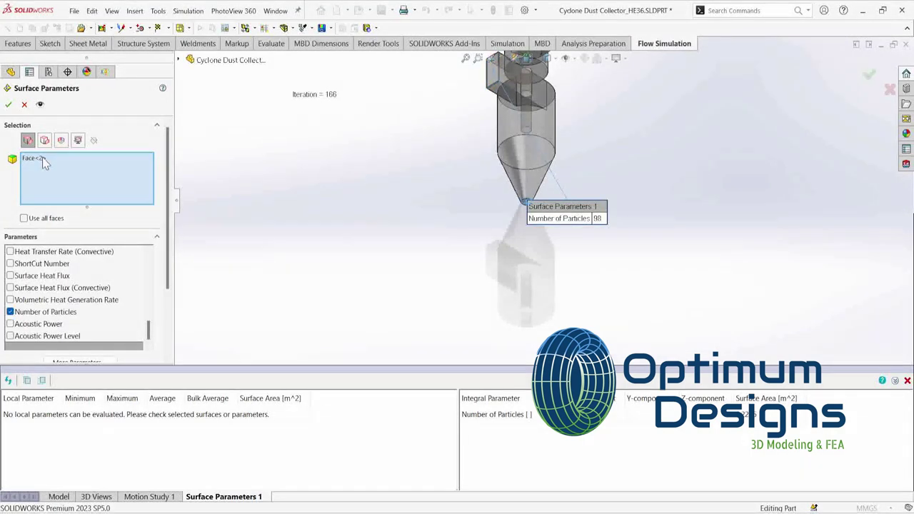
{"action": "left_click", "coordinate": [40, 158]}
{"action": "key", "text": "Delete"}
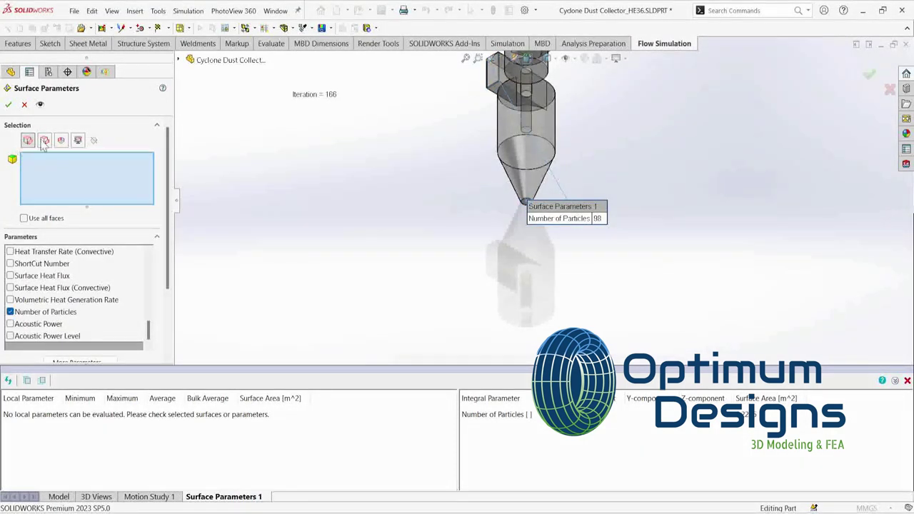
Inspect the overlapping faces at the inlet pipe end, then close the Surface Parameters settings
{"action": "scroll", "coordinate": [664, 156], "scroll_direction": "up", "scroll_amount": 2}
{"action": "scroll", "coordinate": [534, 157], "scroll_direction": "down", "scroll_amount": 3}
{"action": "scroll", "coordinate": [534, 157], "scroll_direction": "down", "scroll_amount": 3}
{"action": "right_click", "coordinate": [560, 158]}
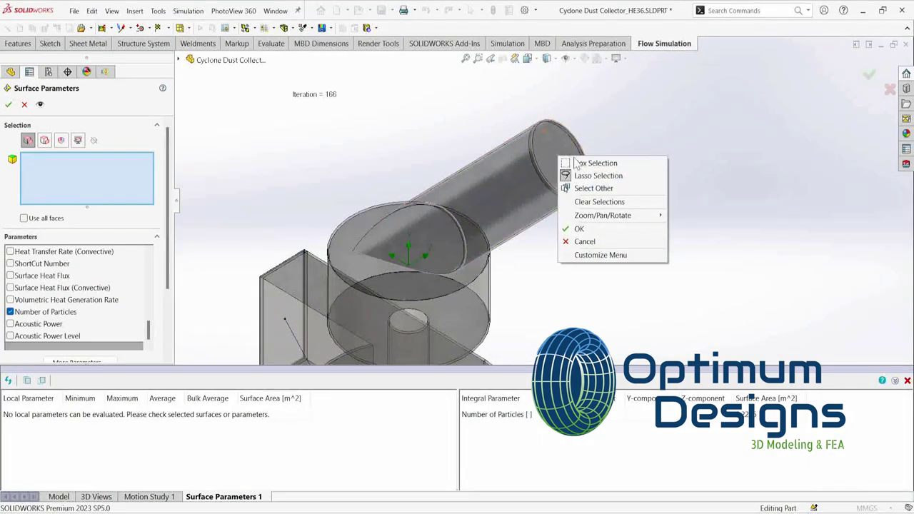
{"action": "left_click", "coordinate": [593, 189]}
{"action": "key", "text": "Escape"}
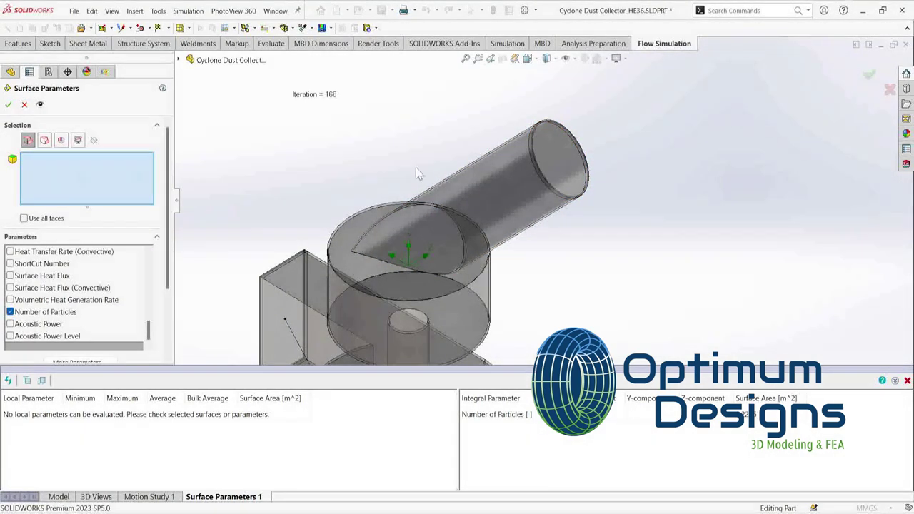
{"action": "left_click", "coordinate": [25, 104]}
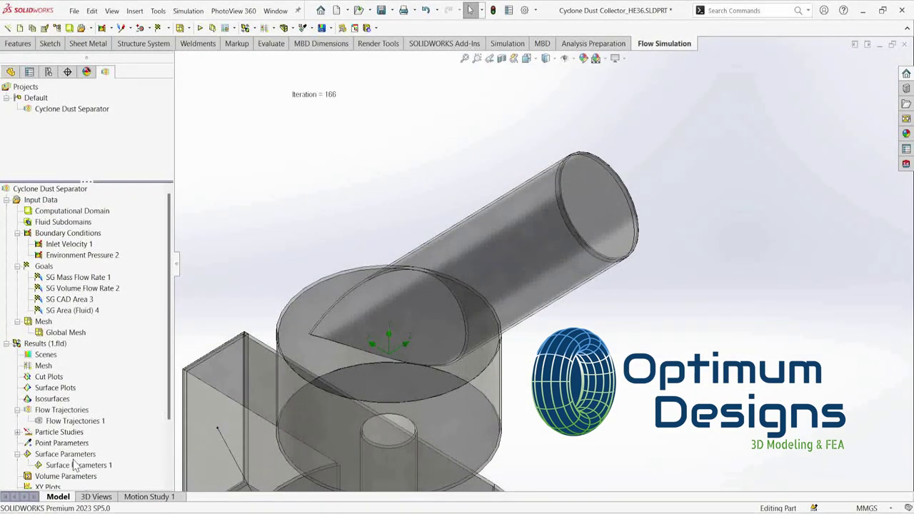
Insert a new surface parameter on the Imported2 face at the inlet pipe end
{"action": "right_click", "coordinate": [73, 456]}
{"action": "left_click", "coordinate": [104, 390]}
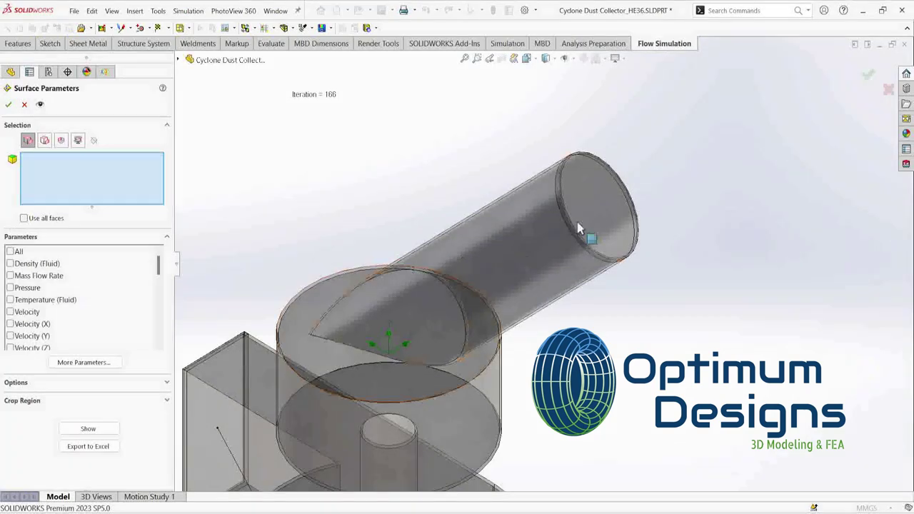
{"action": "right_click", "coordinate": [611, 216]}
{"action": "left_click", "coordinate": [679, 234]}
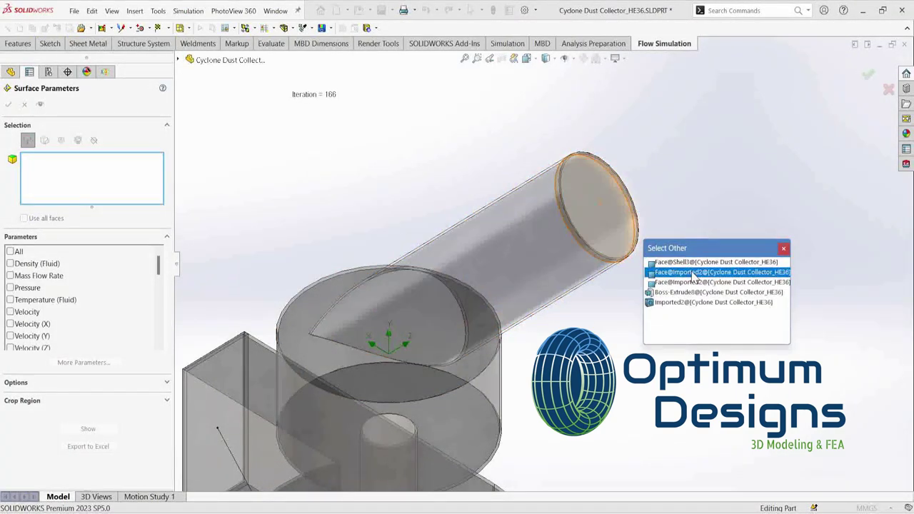
{"action": "left_click", "coordinate": [691, 272]}
{"action": "scroll", "coordinate": [551, 239], "scroll_direction": "down", "scroll_amount": 5}
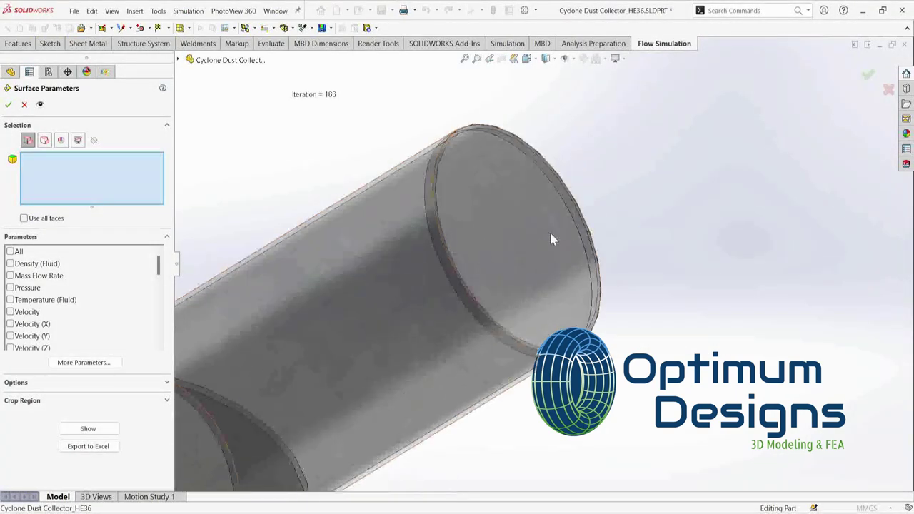
{"action": "right_click", "coordinate": [551, 240]}
{"action": "left_click", "coordinate": [574, 269]}
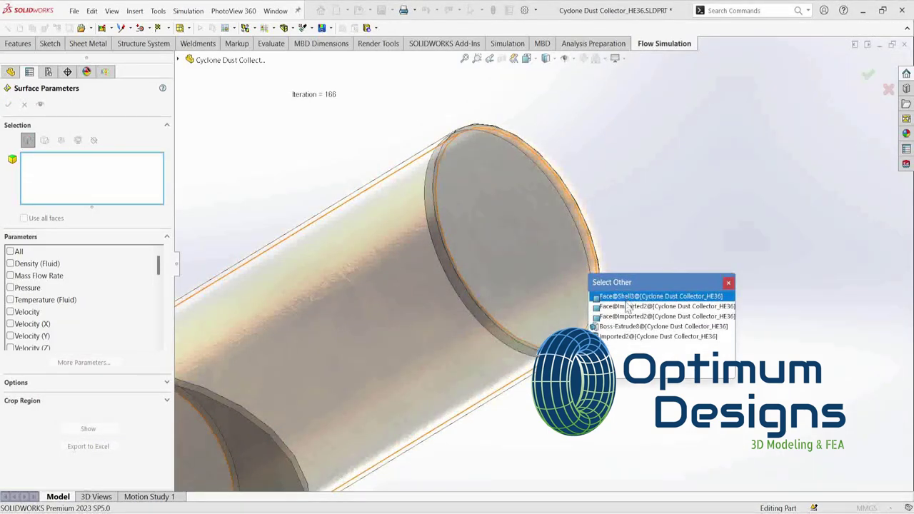
{"action": "left_click", "coordinate": [627, 307]}
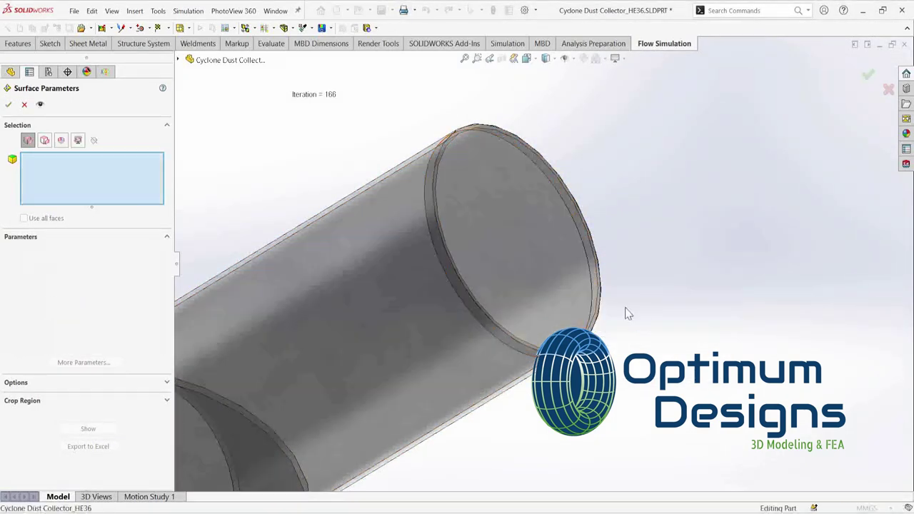
{"action": "right_click", "coordinate": [518, 263]}
{"action": "left_click", "coordinate": [544, 290]}
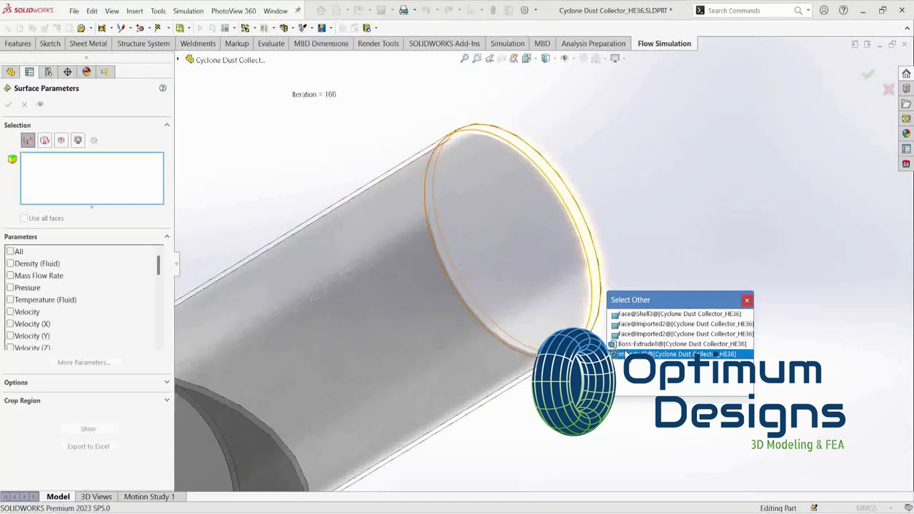
{"action": "left_click", "coordinate": [625, 354]}
Show Number of Particles (53) for the pipe end and accept Surface Parameters 2
{"action": "scroll", "coordinate": [111, 314], "scroll_direction": "down", "scroll_amount": 3}
{"action": "scroll", "coordinate": [106, 325], "scroll_direction": "down", "scroll_amount": 1}
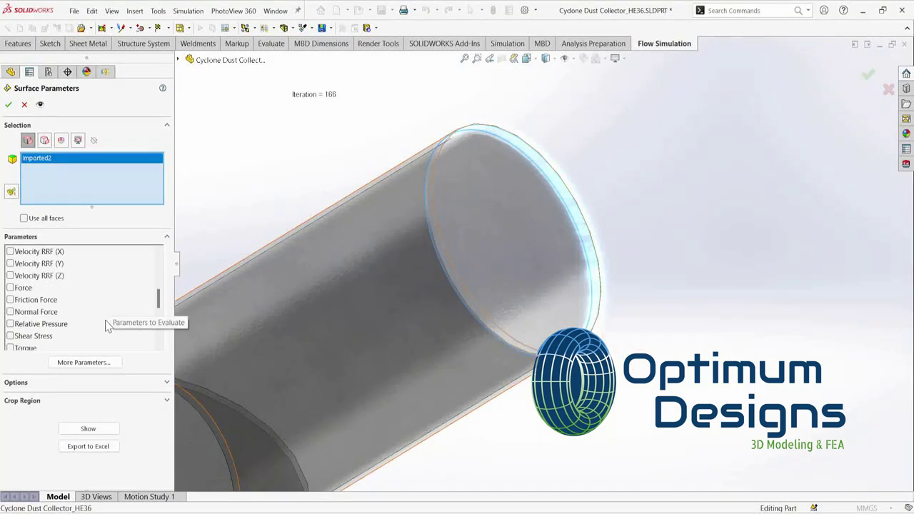
{"action": "scroll", "coordinate": [105, 325], "scroll_direction": "down", "scroll_amount": 2}
{"action": "scroll", "coordinate": [106, 325], "scroll_direction": "down", "scroll_amount": 2}
{"action": "left_click", "coordinate": [14, 302]}
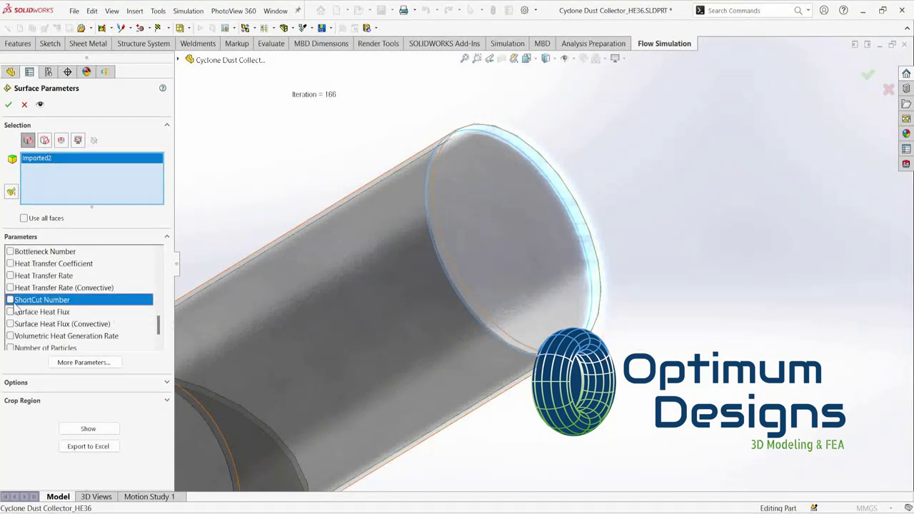
{"action": "scroll", "coordinate": [46, 339], "scroll_direction": "down", "scroll_amount": 1}
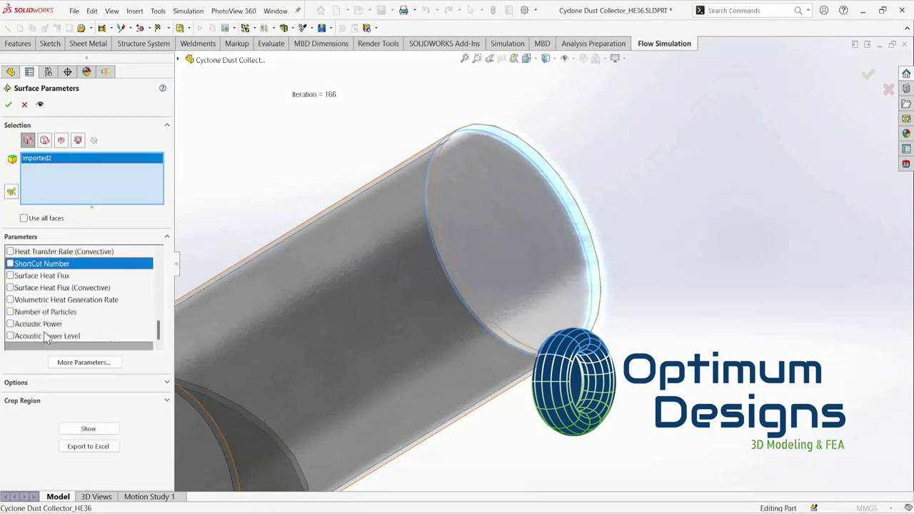
{"action": "left_click", "coordinate": [10, 314]}
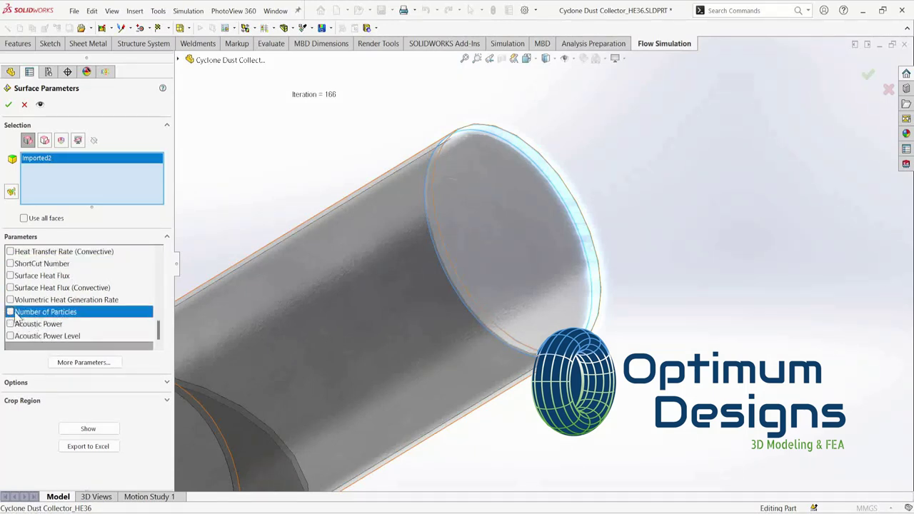
{"action": "left_click", "coordinate": [93, 431]}
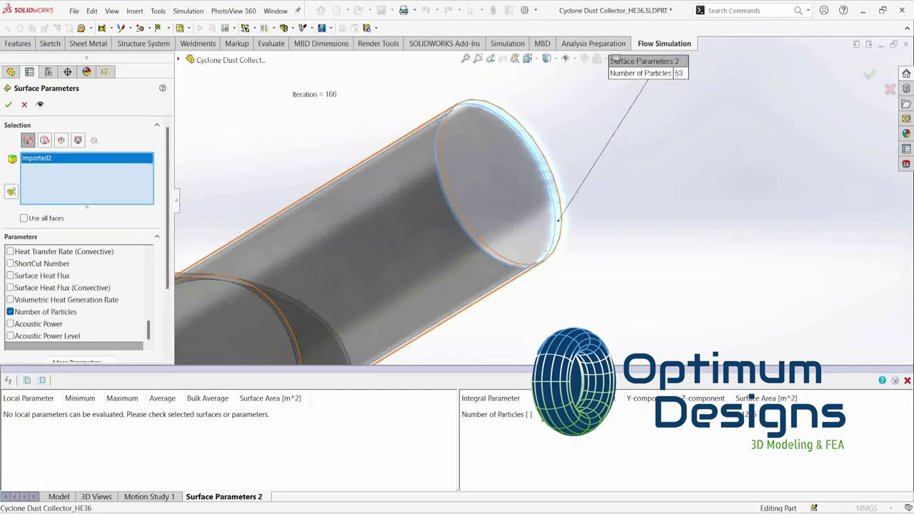
{"action": "scroll", "coordinate": [540, 200], "scroll_direction": "up", "scroll_amount": 2}
{"action": "scroll", "coordinate": [540, 201], "scroll_direction": "up", "scroll_amount": 2}
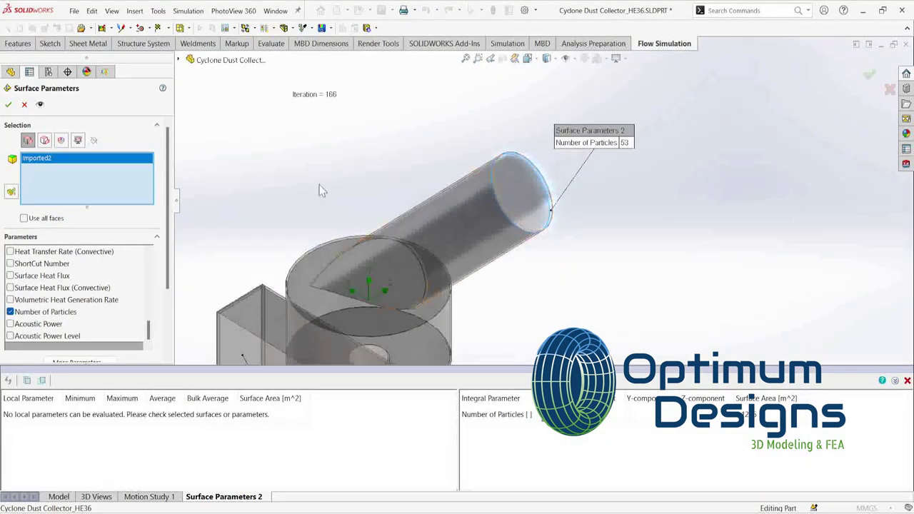
{"action": "left_click", "coordinate": [8, 105]}
Move the Surface Parameters 1 (98) and 2 (53) callouts apart
{"action": "scroll", "coordinate": [493, 201], "scroll_direction": "up", "scroll_amount": 2}
{"action": "scroll", "coordinate": [500, 318], "scroll_direction": "up", "scroll_amount": 2}
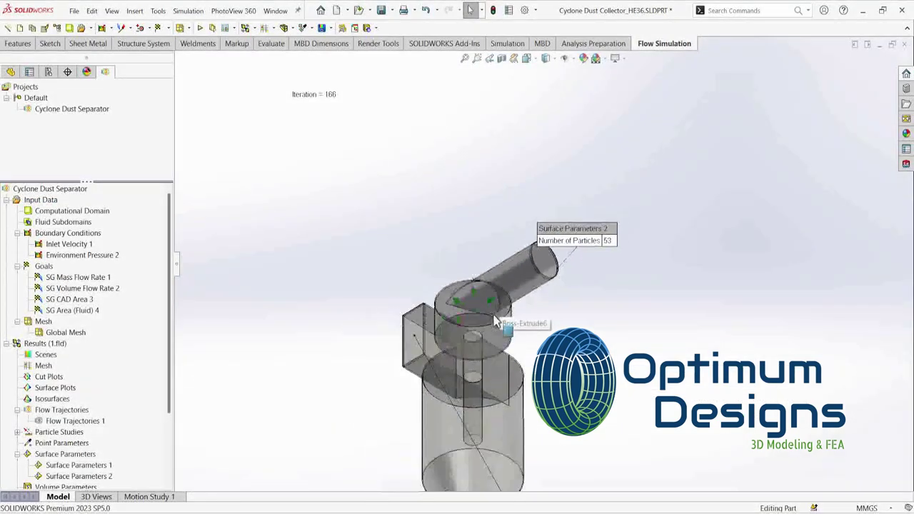
{"action": "scroll", "coordinate": [497, 323], "scroll_direction": "up", "scroll_amount": 3}
{"action": "left_click_drag", "start_coordinate": [561, 455], "coordinate": [400, 363]}
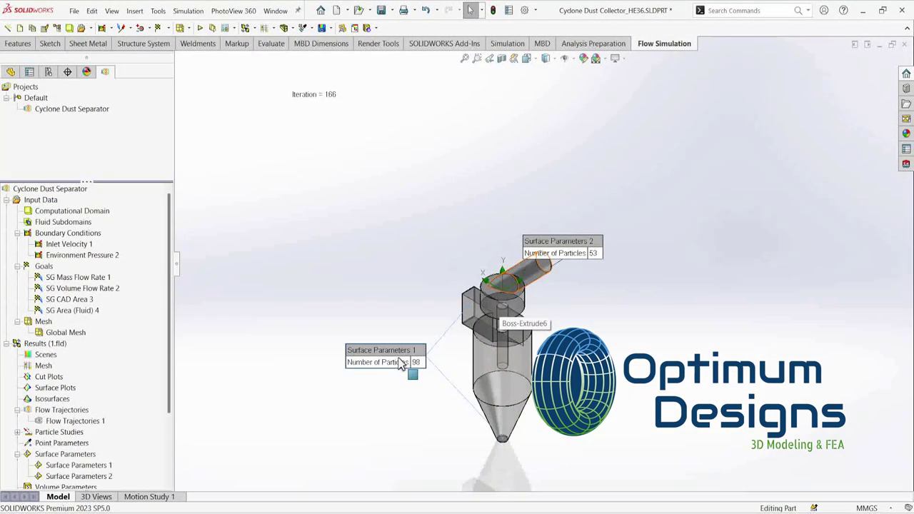
{"action": "left_click_drag", "start_coordinate": [569, 251], "coordinate": [629, 209]}
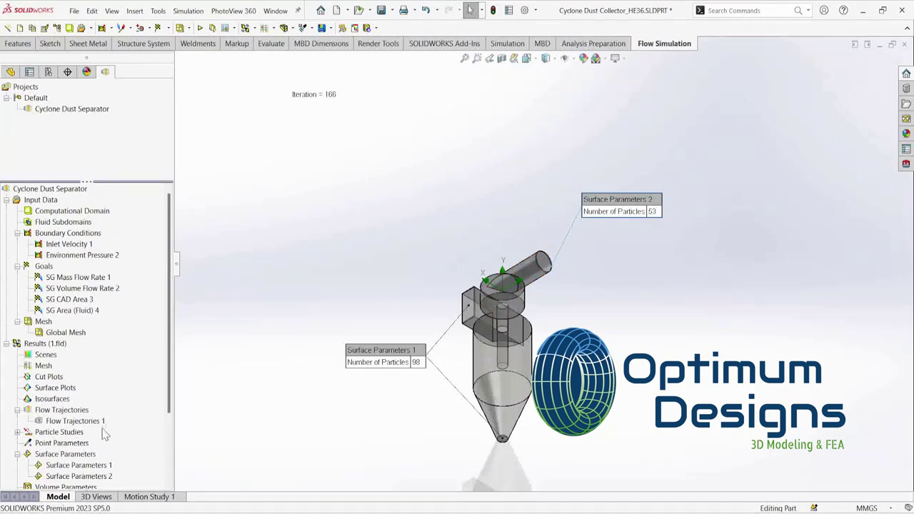
Hide all surface parameter callouts and zoom to fit the whole cyclone
{"action": "right_click", "coordinate": [75, 454]}
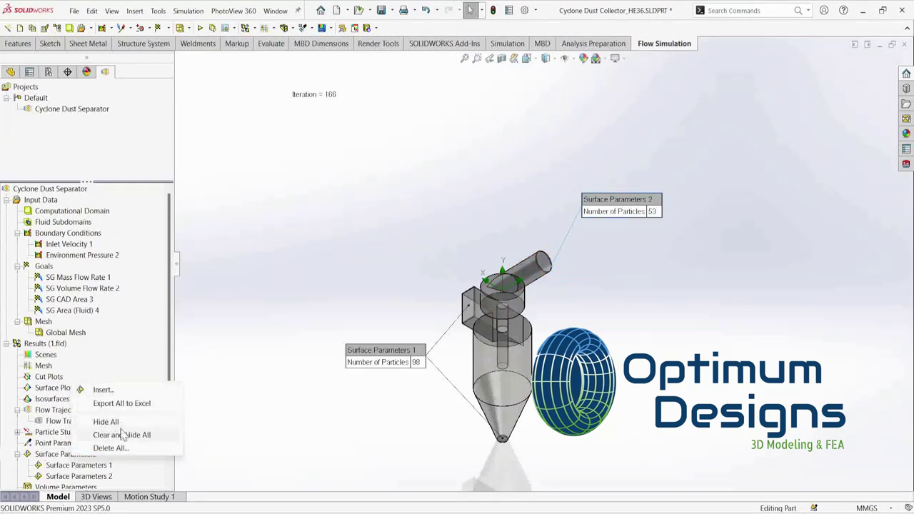
{"action": "left_click", "coordinate": [123, 434]}
{"action": "key", "text": "f"}
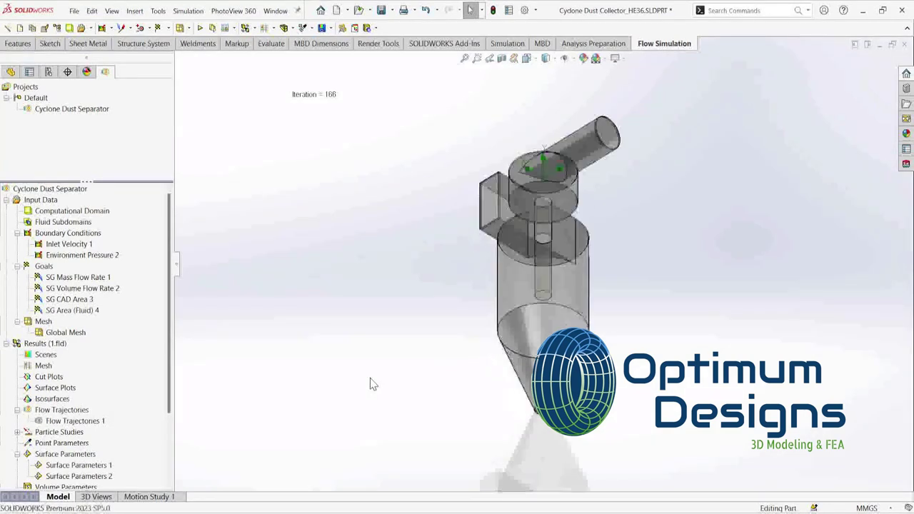
{"action": "scroll", "coordinate": [148, 377], "scroll_direction": "down", "scroll_amount": 3}
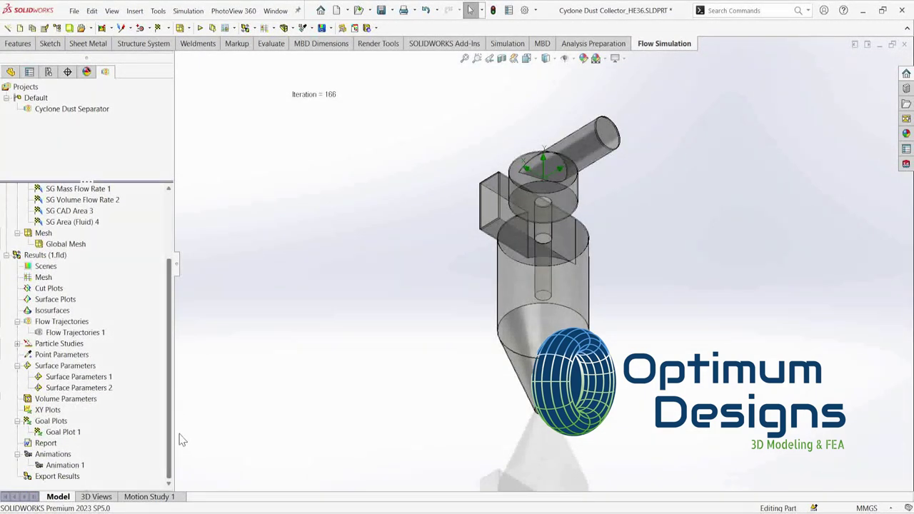
{"action": "scroll", "coordinate": [63, 350], "scroll_direction": "up", "scroll_amount": 1}
{"action": "scroll", "coordinate": [71, 393], "scroll_direction": "up", "scroll_amount": 1}
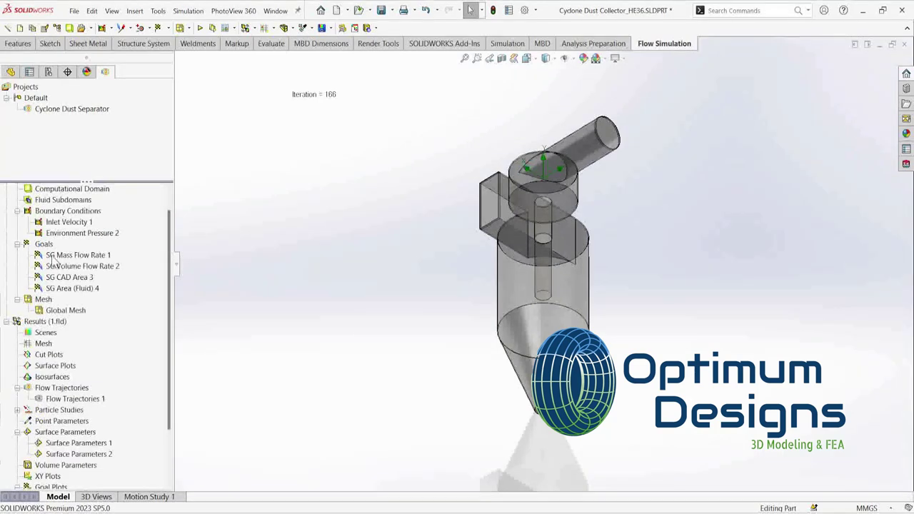
{"action": "scroll", "coordinate": [78, 438], "scroll_direction": "down", "scroll_amount": 1}
{"action": "right_click", "coordinate": [53, 457]}
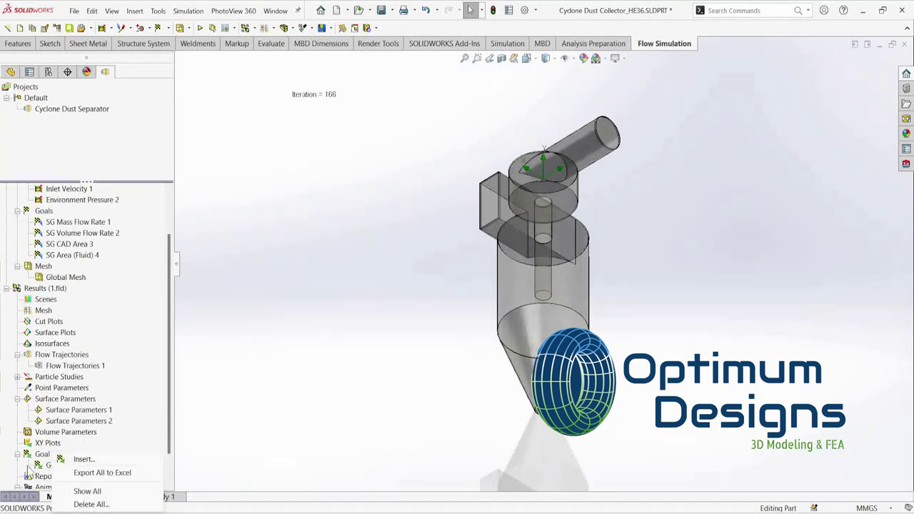
Show the SG Mass Flow Rate goal plot and enlarge its window
{"action": "right_click", "coordinate": [49, 466]}
{"action": "left_click", "coordinate": [91, 383]}
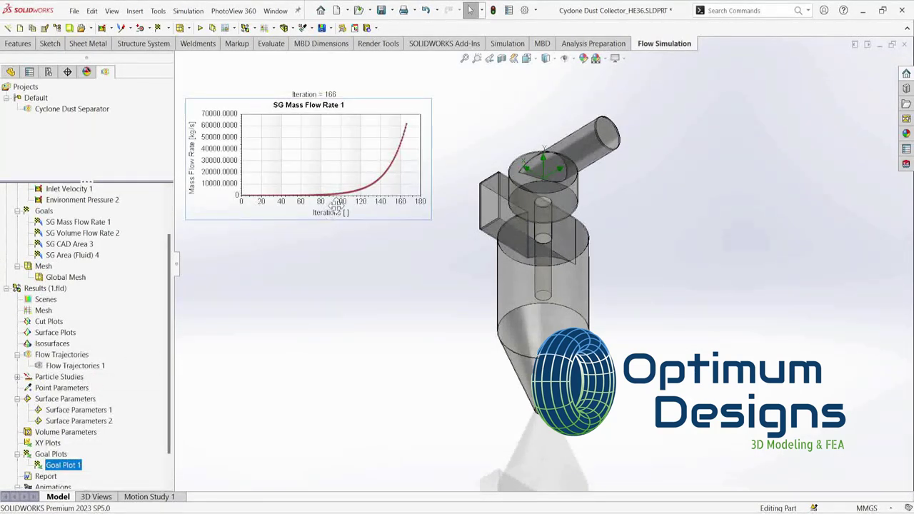
{"action": "left_click_drag", "start_coordinate": [336, 206], "coordinate": [347, 210]}
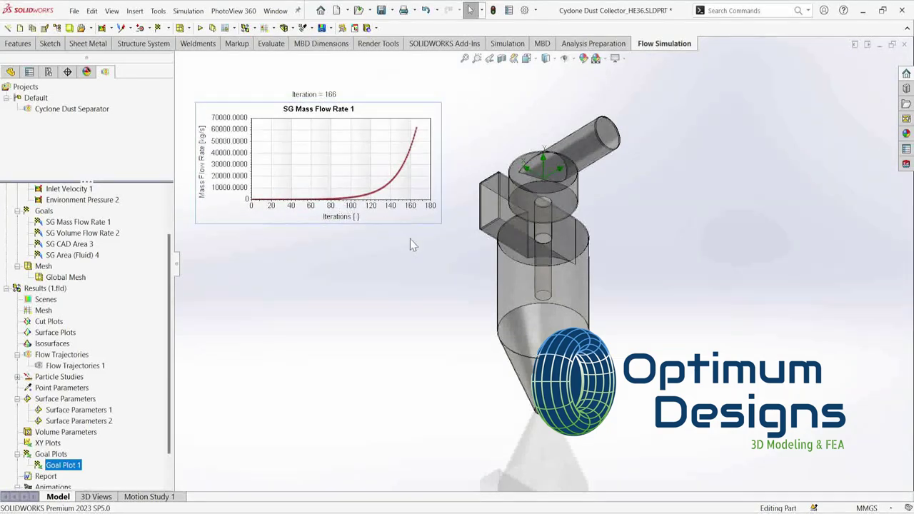
{"action": "left_click_drag", "start_coordinate": [363, 224], "coordinate": [367, 251]}
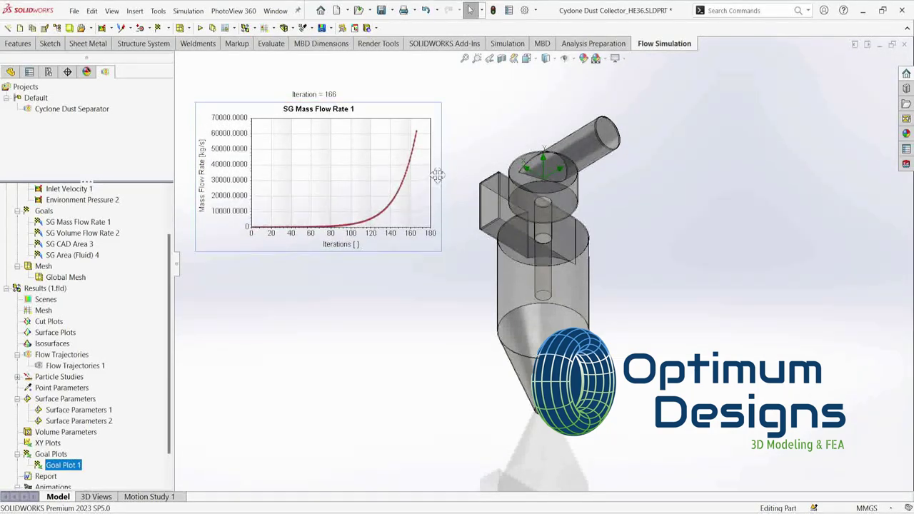
{"action": "left_click_drag", "start_coordinate": [443, 174], "coordinate": [469, 175]}
{"action": "mouse_move", "coordinate": [397, 184]}
{"action": "left_mouse_down"}
{"action": "mouse_move", "coordinate": [383, 149]}
{"action": "mouse_move", "coordinate": [366, 139]}
{"action": "left_mouse_up"}
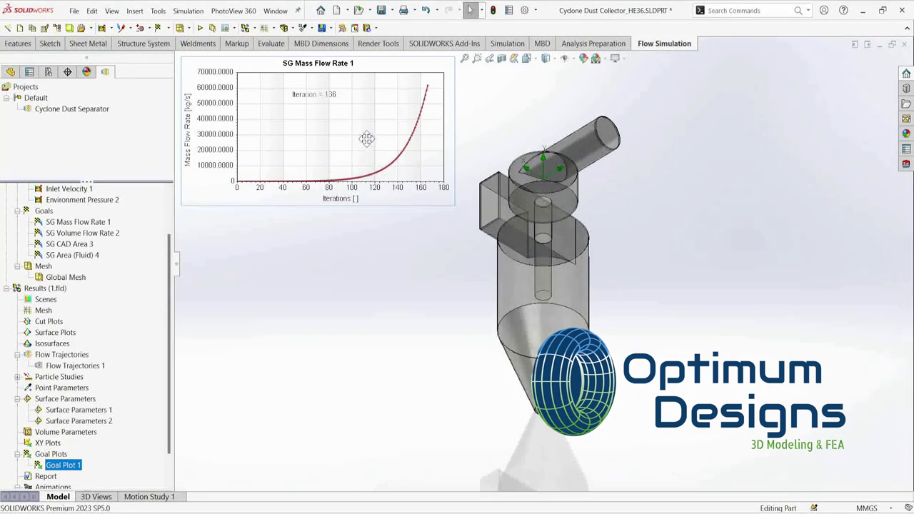
{"action": "left_click_drag", "start_coordinate": [454, 127], "coordinate": [470, 126]}
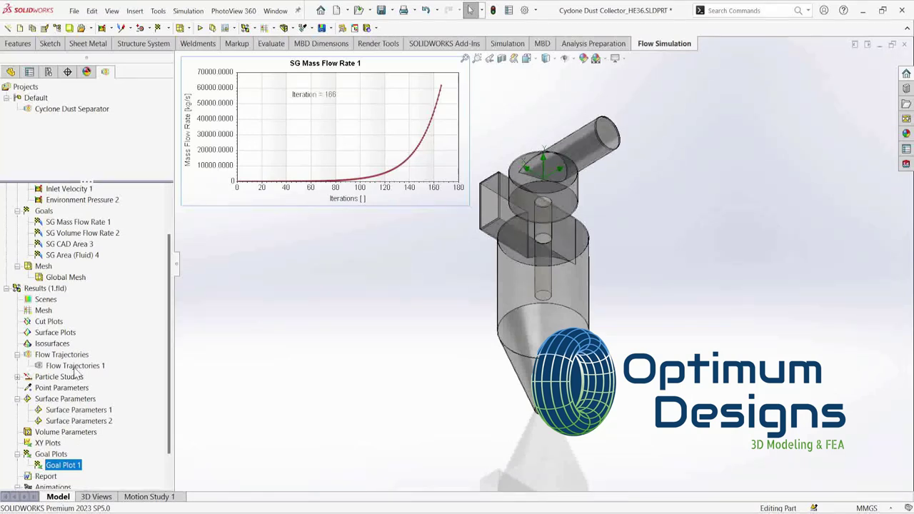
Hide Goal Plot 1 again
{"action": "key", "text": "Escape"}
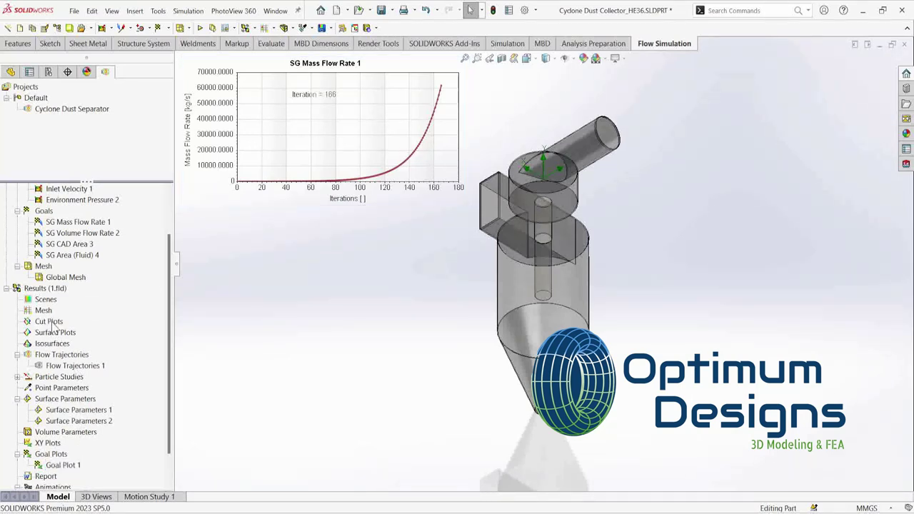
{"action": "right_click", "coordinate": [58, 470]}
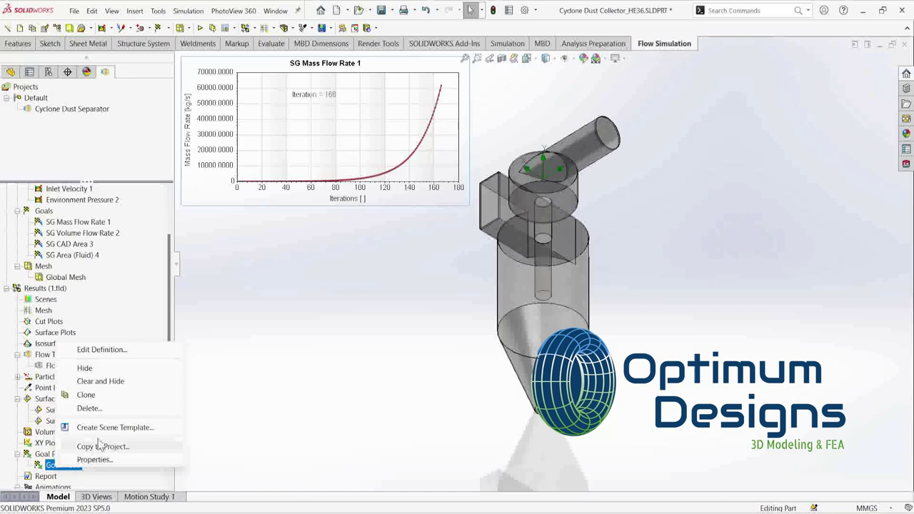
{"action": "left_click", "coordinate": [112, 379]}
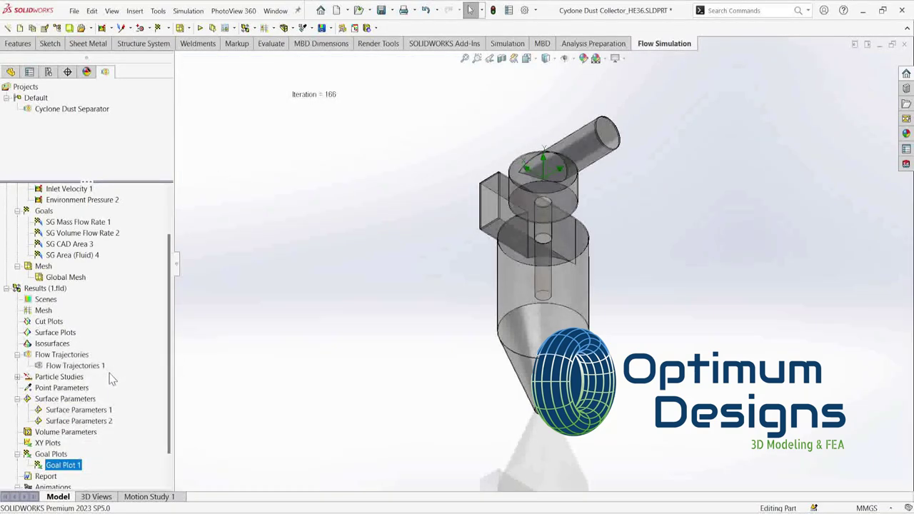
{"action": "right_click", "coordinate": [49, 322]}
Insert Cut Plot 1 on the Front Plane with Velocity contours (0–485.334 m/s)
{"action": "left_click", "coordinate": [80, 330]}
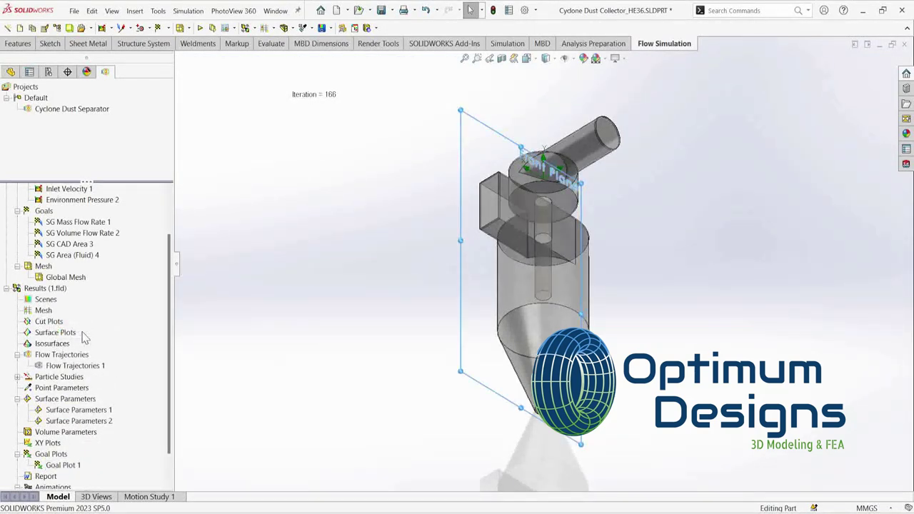
{"action": "mouse_move", "coordinate": [473, 314]}
{"action": "middle_mouse_down"}
{"action": "mouse_move", "coordinate": [471, 447]}
{"action": "mouse_move", "coordinate": [478, 267]}
{"action": "middle_mouse_up"}
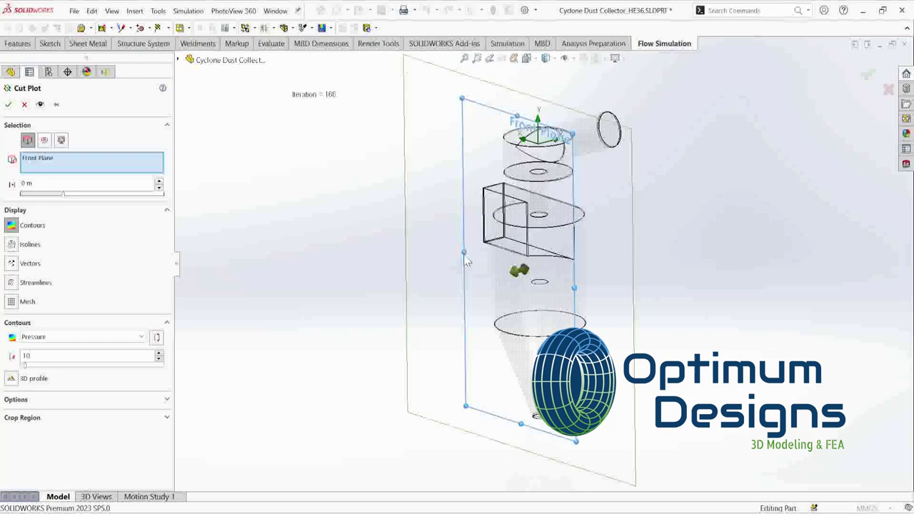
{"action": "left_click", "coordinate": [12, 227]}
{"action": "left_click", "coordinate": [11, 226]}
{"action": "left_click", "coordinate": [82, 337]}
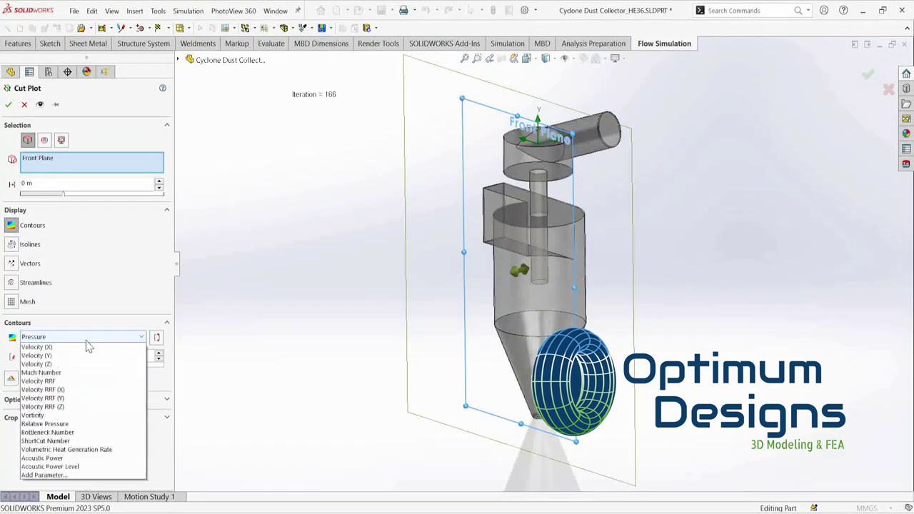
{"action": "left_click", "coordinate": [50, 382]}
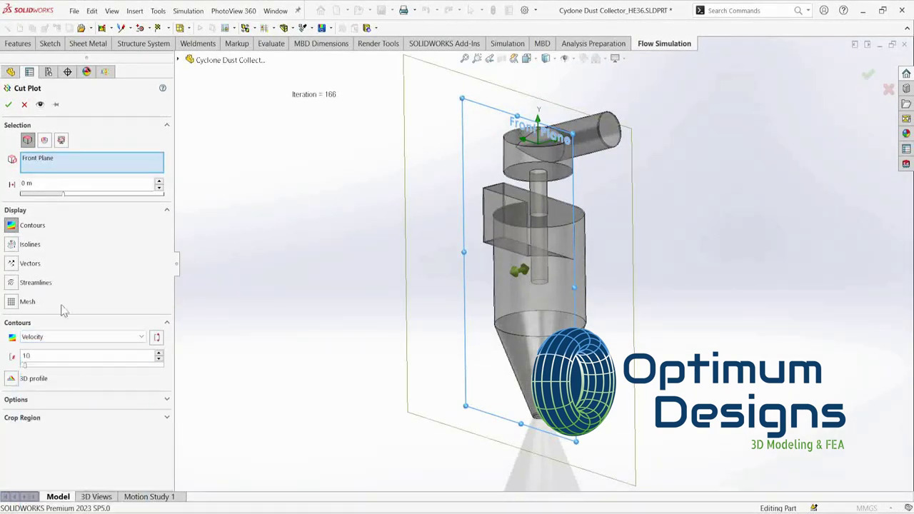
{"action": "left_click", "coordinate": [9, 107]}
{"action": "mouse_move", "coordinate": [325, 277]}
{"action": "middle_mouse_down"}
{"action": "mouse_move", "coordinate": [354, 295]}
{"action": "mouse_move", "coordinate": [357, 258]}
{"action": "mouse_move", "coordinate": [352, 278]}
{"action": "middle_mouse_up"}
Snap to a standard view and switch the cut plot contours to Pressure
{"action": "key", "text": "space"}
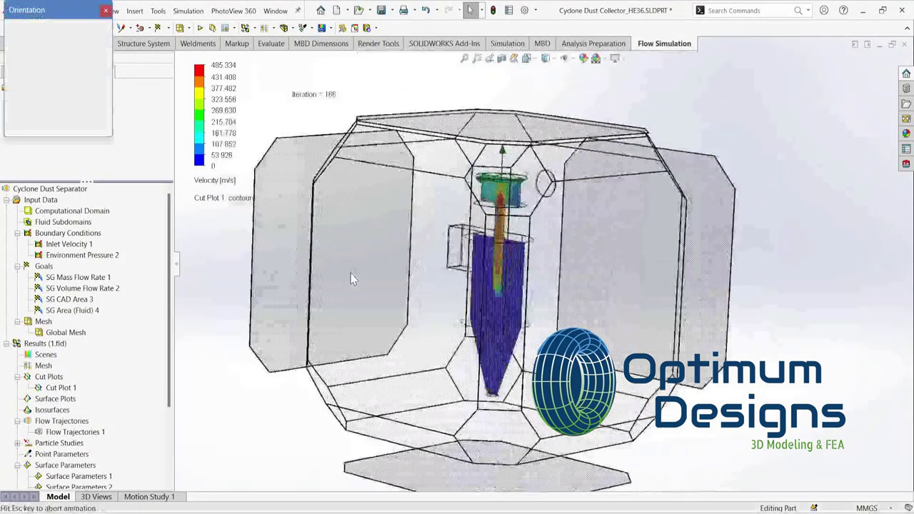
{"action": "left_click", "coordinate": [421, 233]}
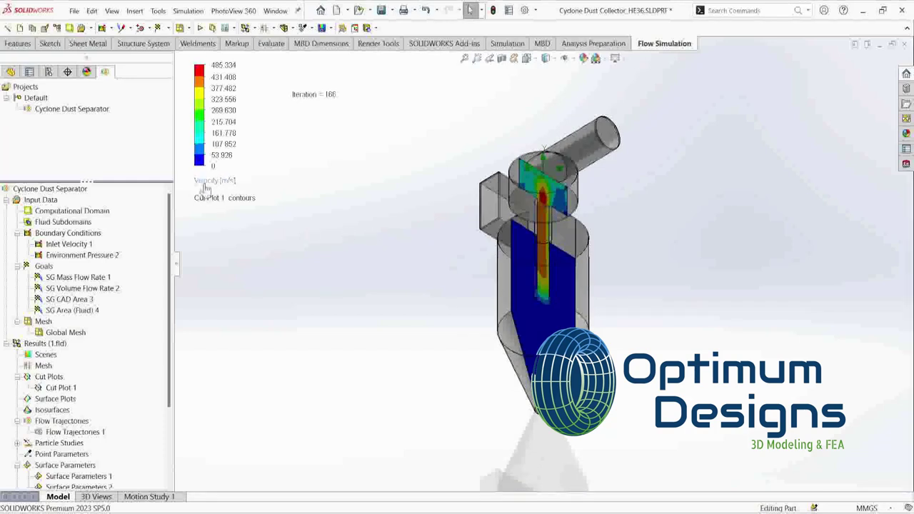
{"action": "left_click", "coordinate": [222, 184]}
{"action": "left_click", "coordinate": [217, 206]}
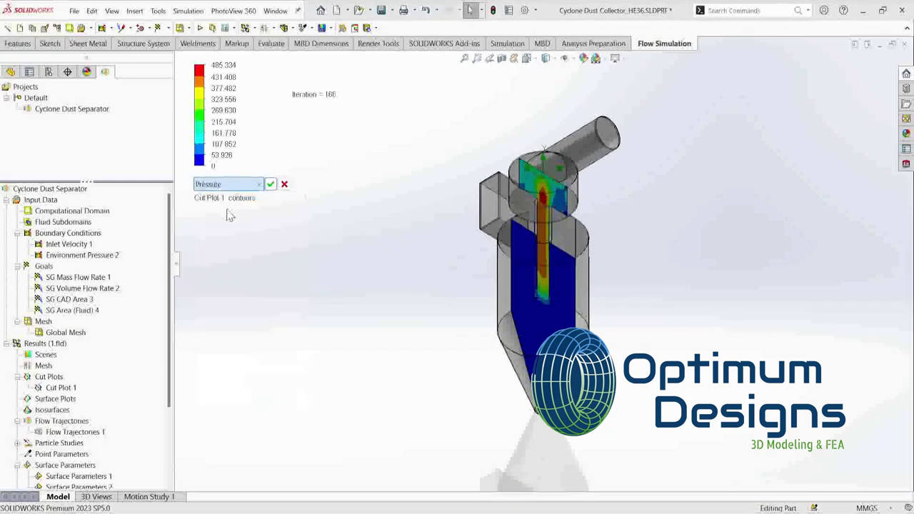
{"action": "left_click", "coordinate": [271, 184]}
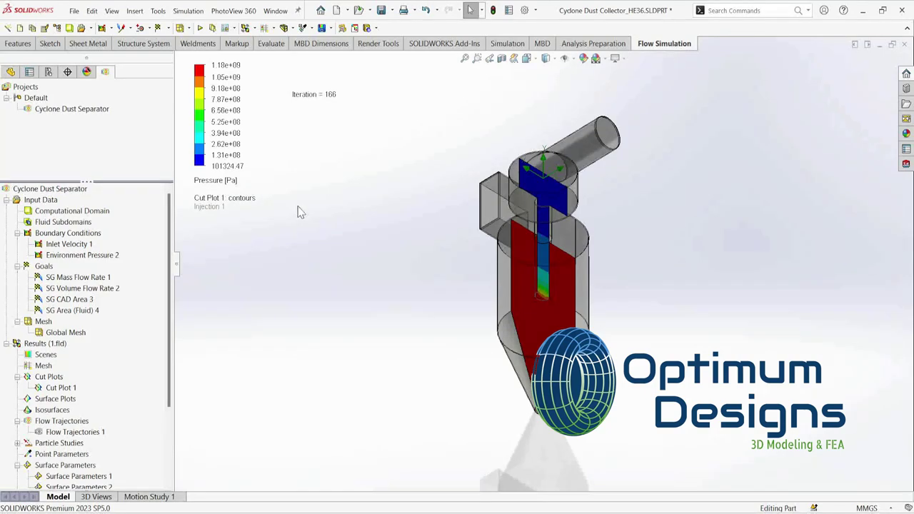
View the cyclone from the Back and switch the contours to Velocity
{"action": "key", "text": "space"}
{"action": "left_click", "coordinate": [341, 318]}
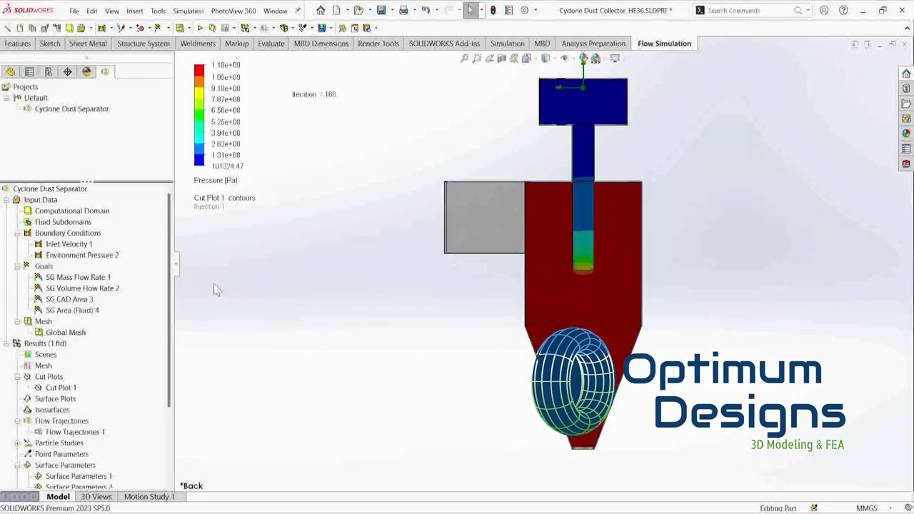
{"action": "left_click", "coordinate": [227, 187]}
{"action": "left_click", "coordinate": [225, 237]}
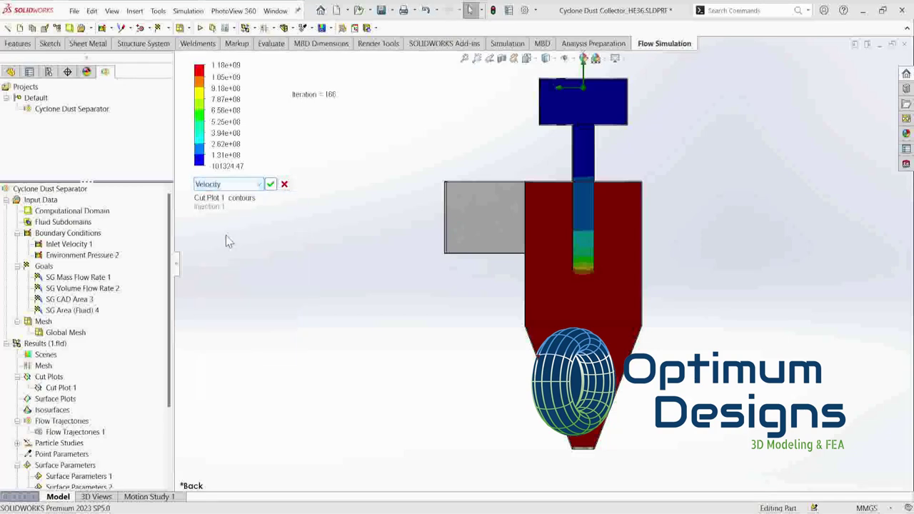
{"action": "left_click", "coordinate": [271, 186]}
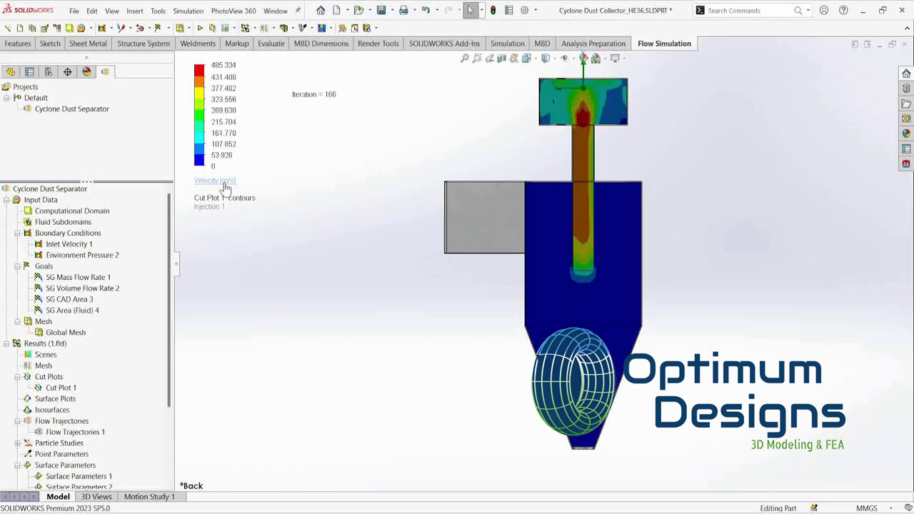
Cycle the cut plot through Temperature and Pressure, then pick Velocity
{"action": "left_click", "coordinate": [226, 187]}
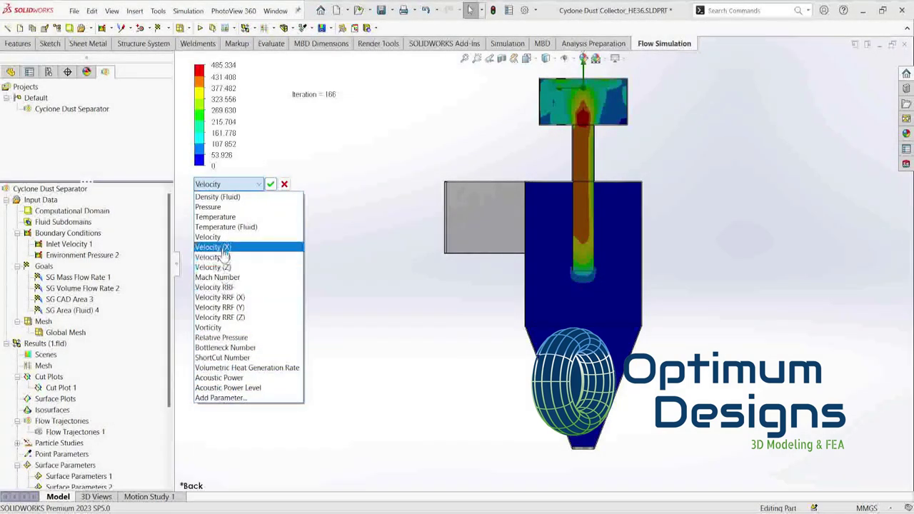
{"action": "left_click", "coordinate": [224, 218]}
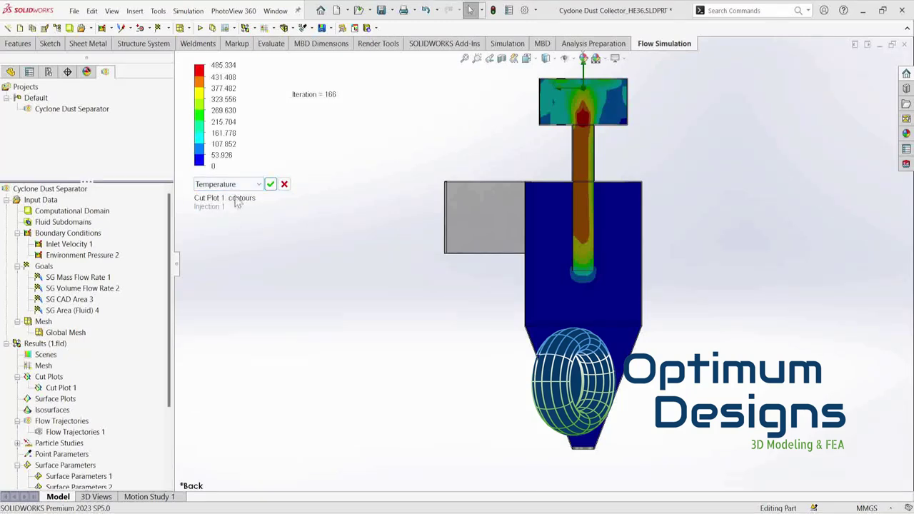
{"action": "left_click", "coordinate": [271, 186]}
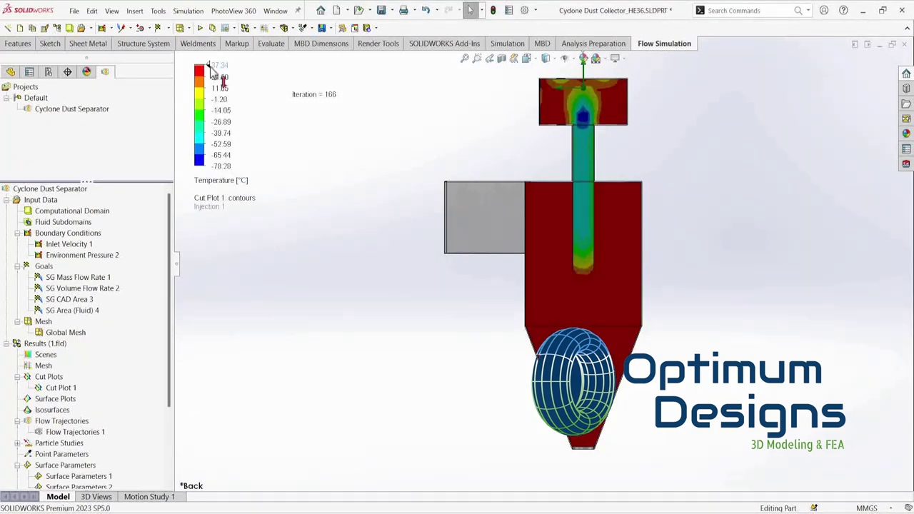
{"action": "left_click", "coordinate": [233, 187]}
{"action": "left_click", "coordinate": [236, 205]}
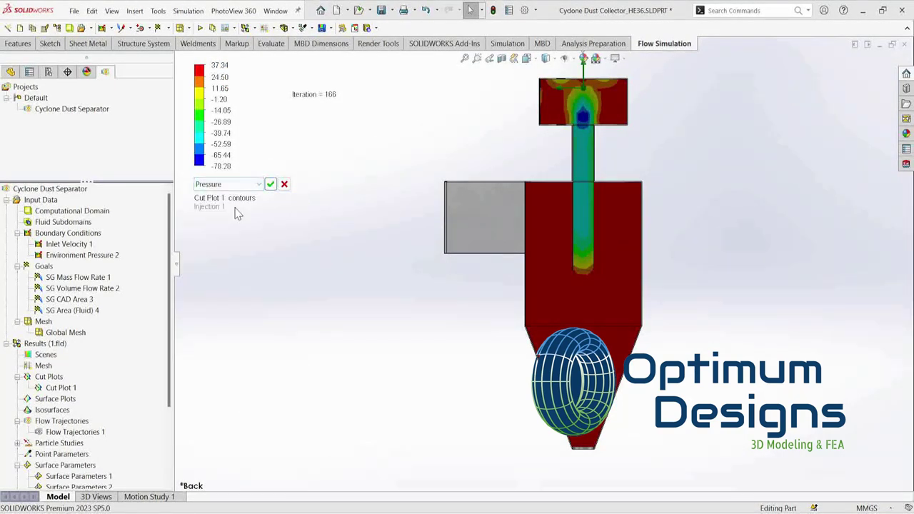
{"action": "left_click", "coordinate": [270, 186]}
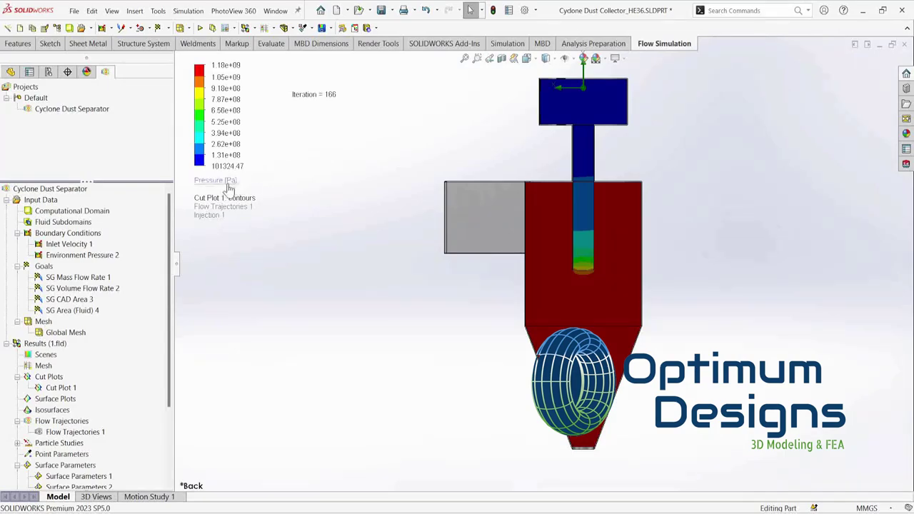
{"action": "left_click", "coordinate": [228, 187]}
{"action": "left_click", "coordinate": [235, 236]}
Confirm Velocity as the cut plot's contour parameter
{"action": "left_click", "coordinate": [270, 185]}
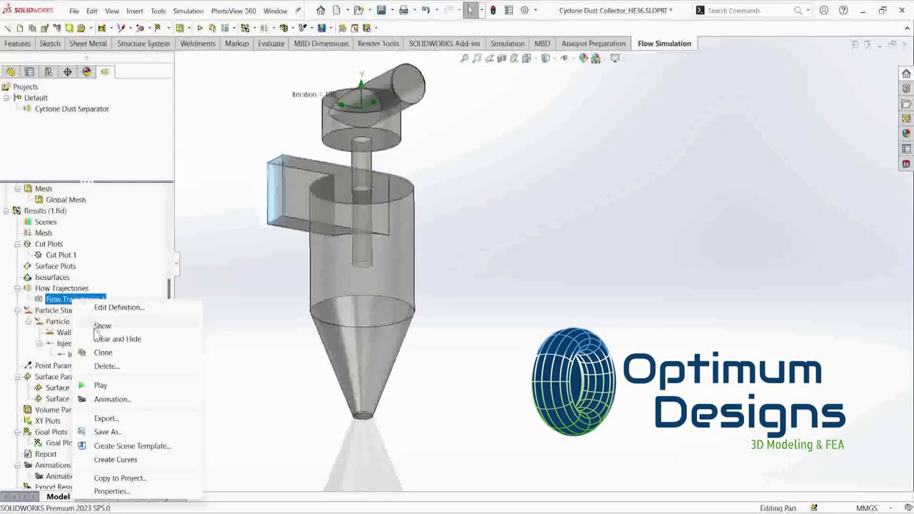
Show Flow Trajectories 1 again and colour it by Velocity (Y), ranging -225.800 to 484.648
{"action": "right_click", "coordinate": [74, 299]}
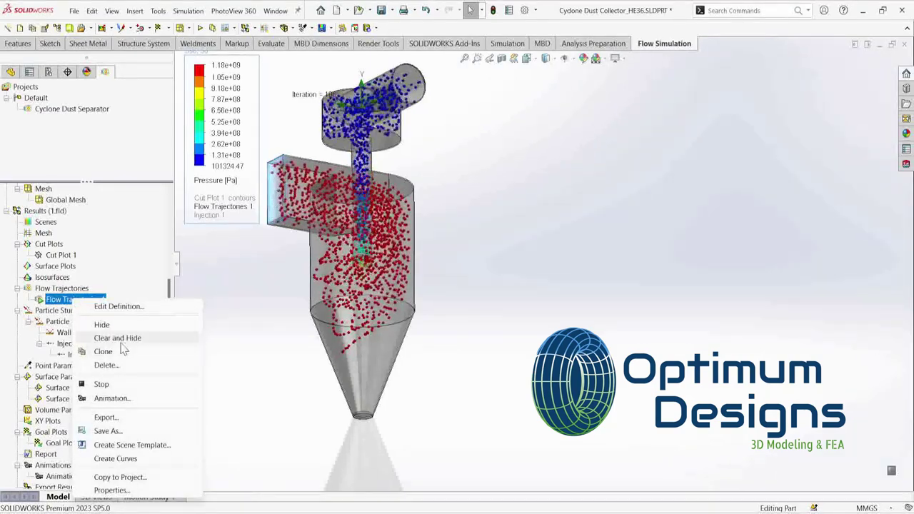
{"action": "left_click", "coordinate": [54, 291]}
{"action": "left_click", "coordinate": [215, 180]}
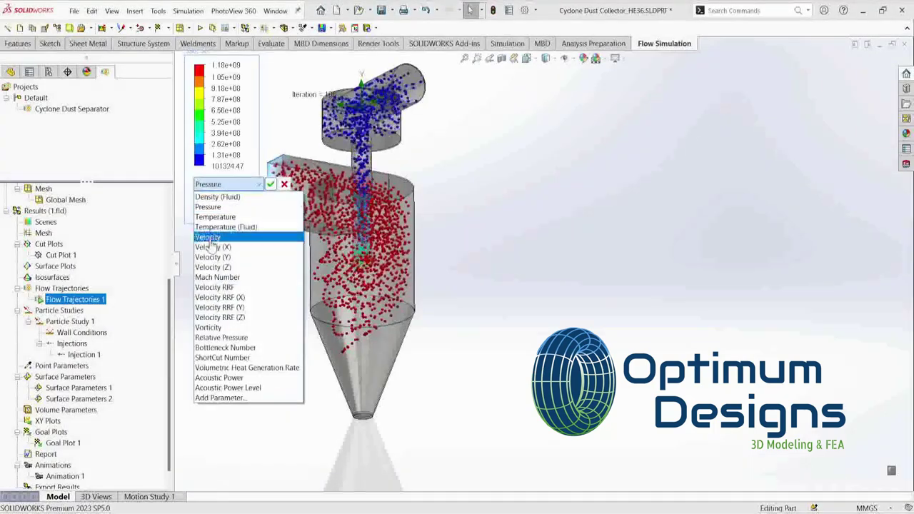
{"action": "left_click", "coordinate": [222, 235]}
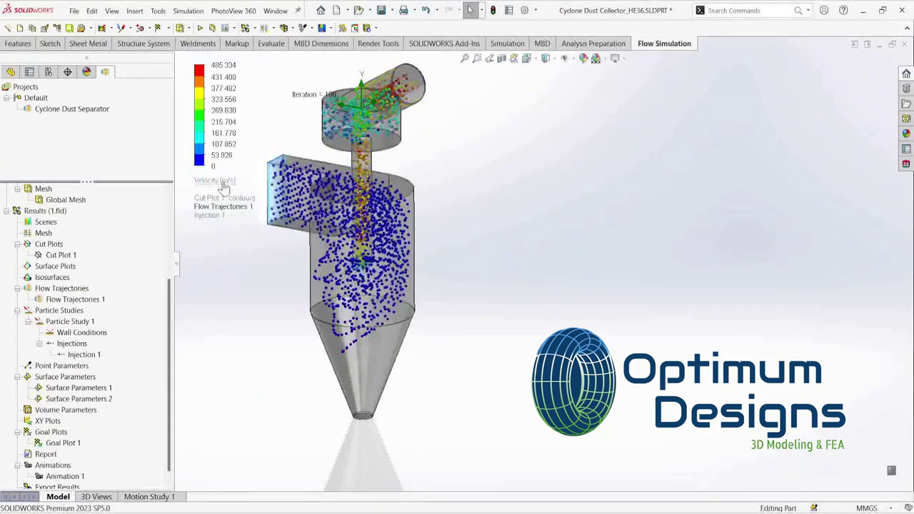
{"action": "left_click", "coordinate": [218, 184]}
{"action": "left_click", "coordinate": [260, 257]}
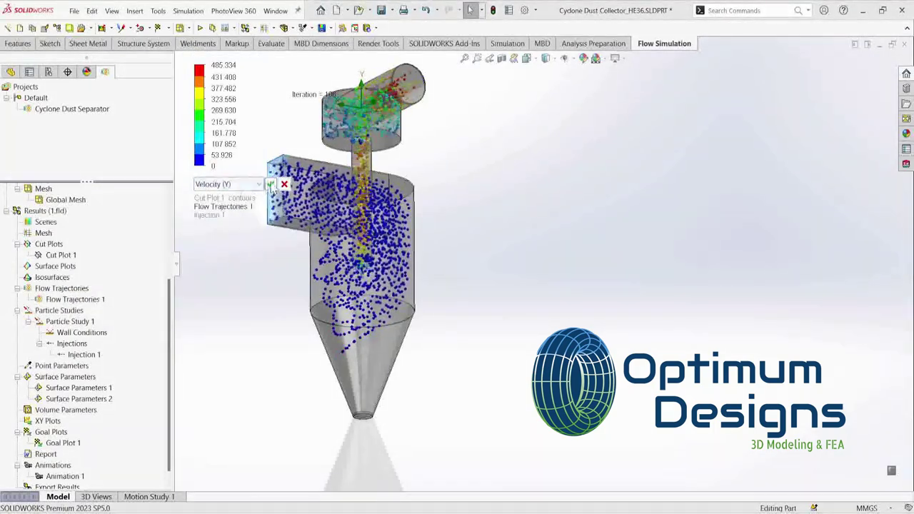
{"action": "left_click", "coordinate": [218, 181]}
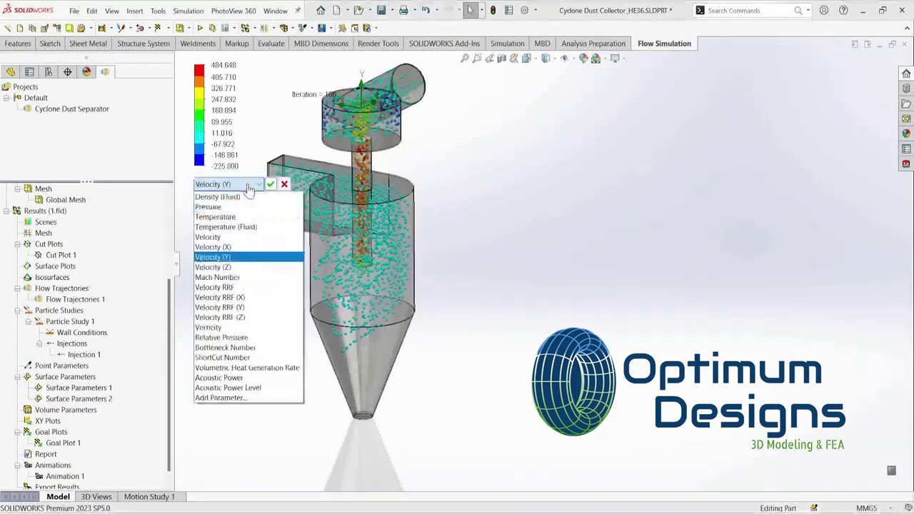